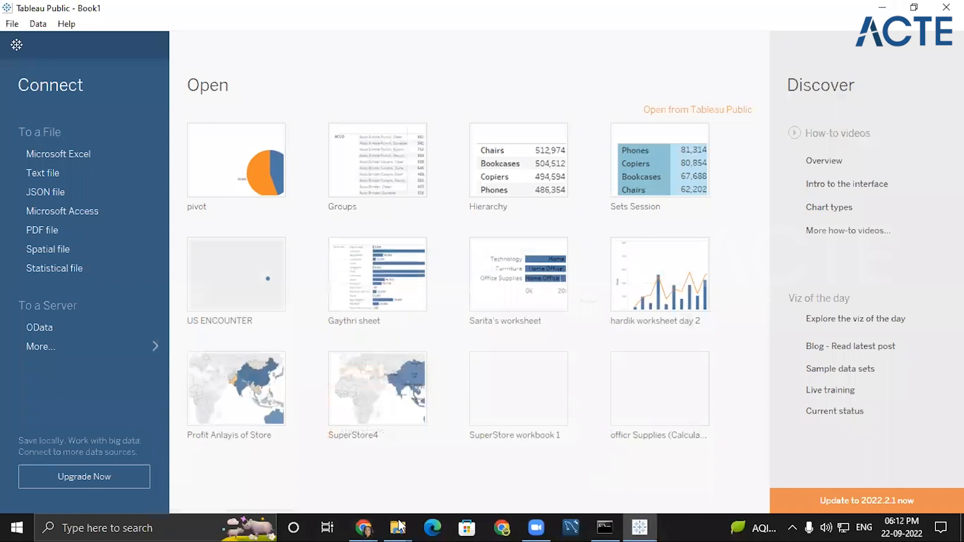
Switch to the arrests workbook in Excel and examine Arsenal's total against its home, away and other arrests
mouse_move(401, 525)
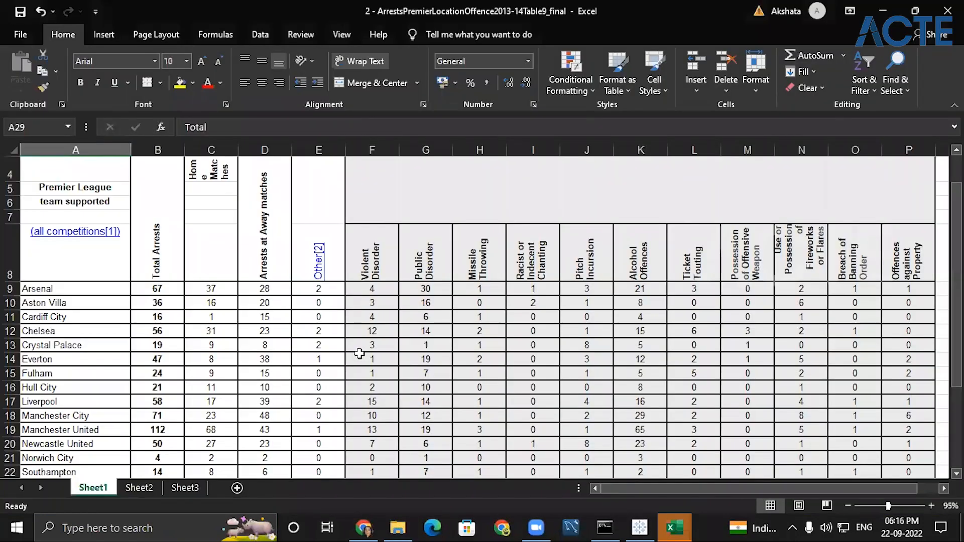
click(372, 345)
scroll(576, 277, up, 1)
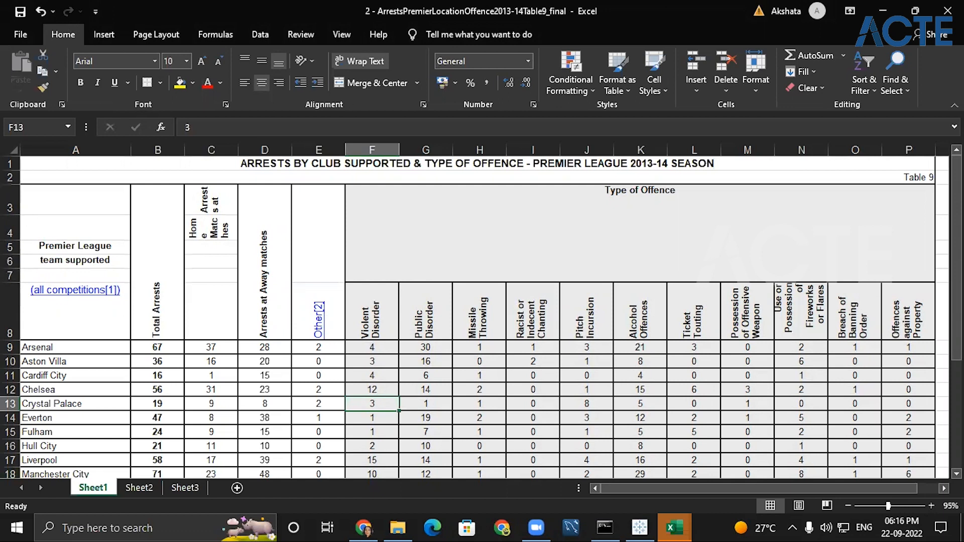
mouse_move(957, 261)
mouse_down()
mouse_move(956, 324)
mouse_move(956, 271)
mouse_up()
scroll(83, 237, down, 3)
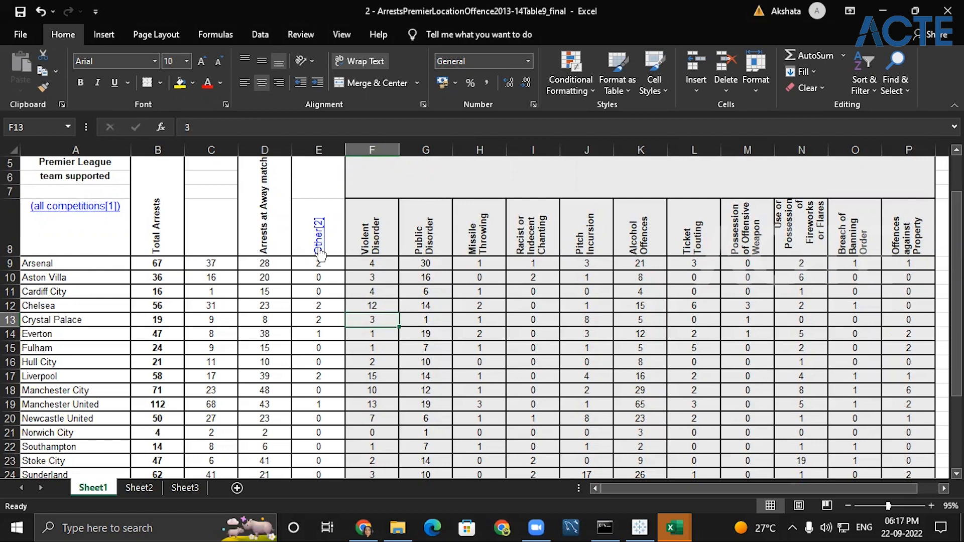
click(208, 259)
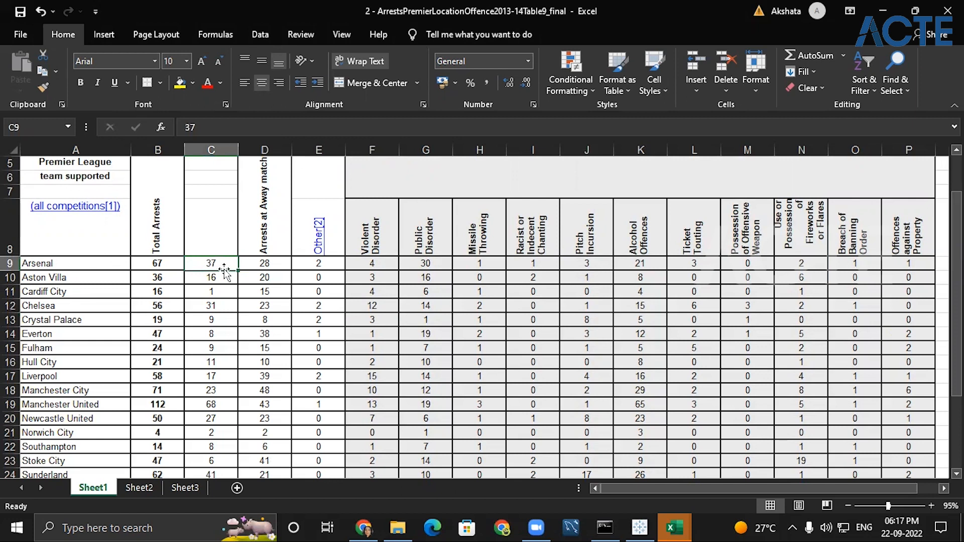
click(250, 262)
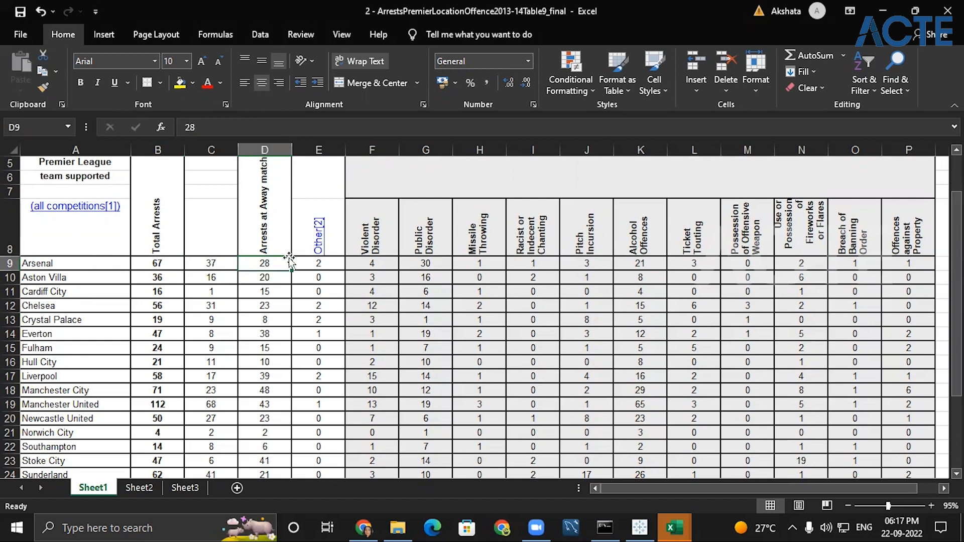
click(323, 262)
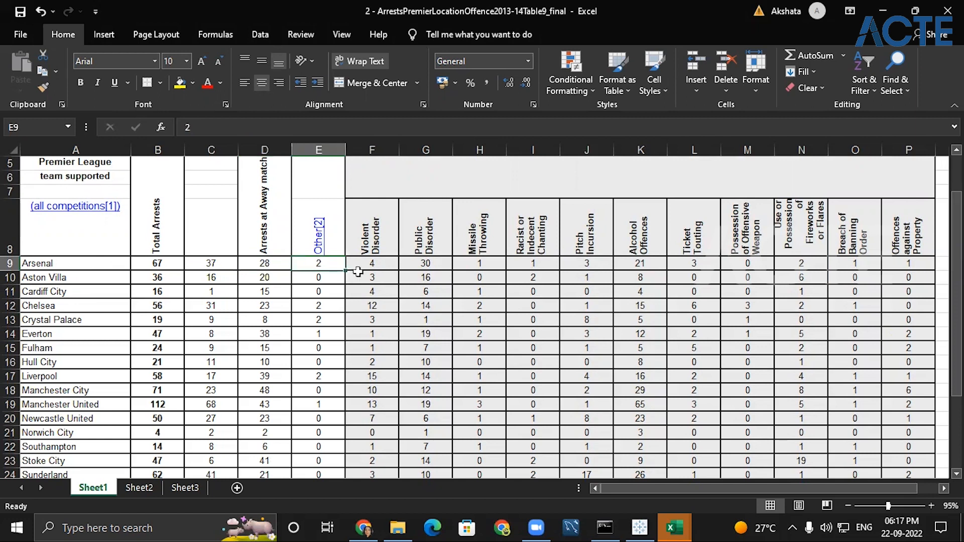
click(374, 268)
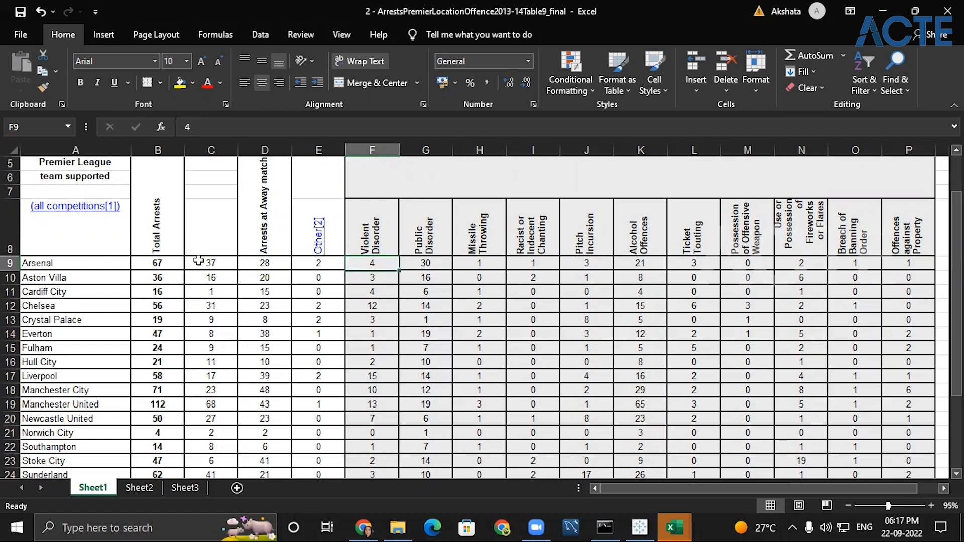
drag(206, 263, 310, 268)
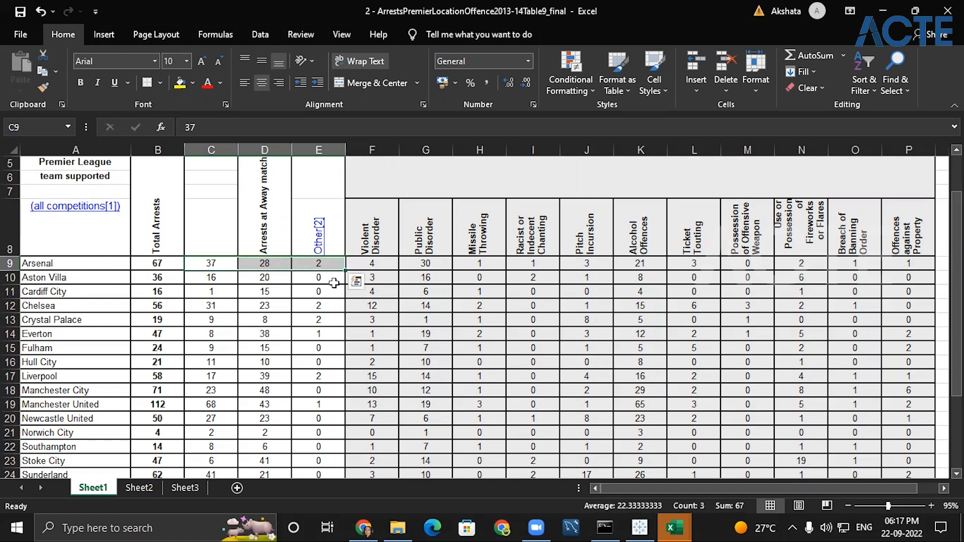
click(372, 250)
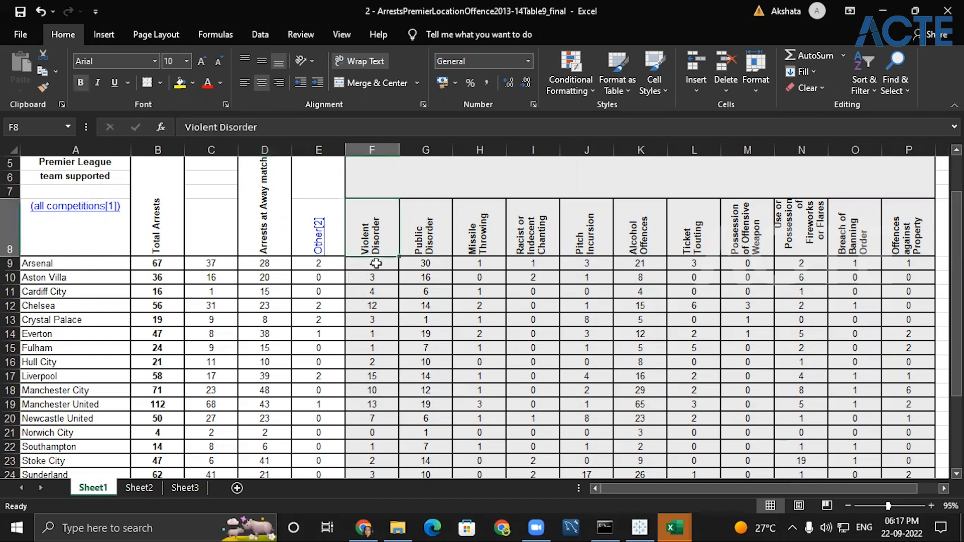
Examine Arsenal's arrests by type of offence, from Violent Disorder to Offences against Property, against its total arrests
click(372, 263)
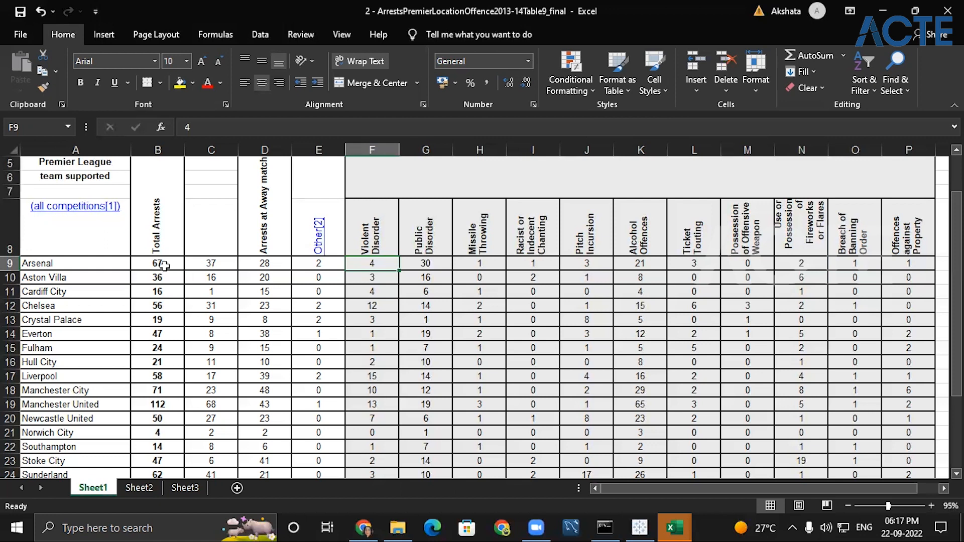
click(361, 252)
click(367, 265)
click(426, 251)
click(426, 265)
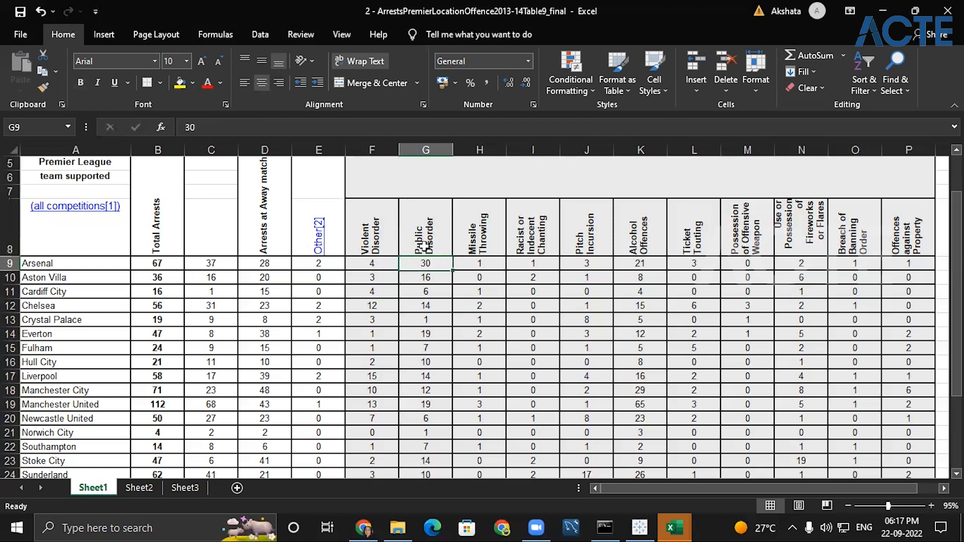
click(425, 247)
click(481, 240)
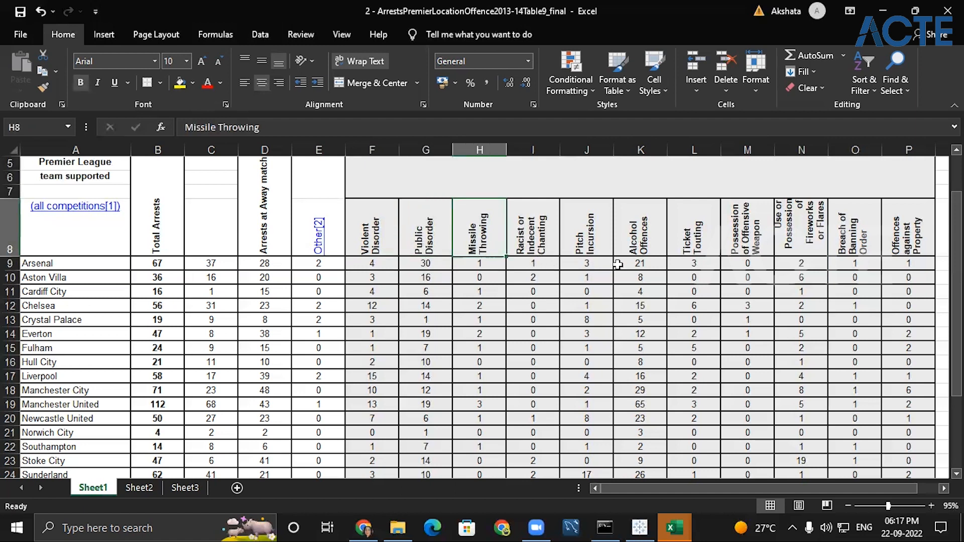
click(607, 265)
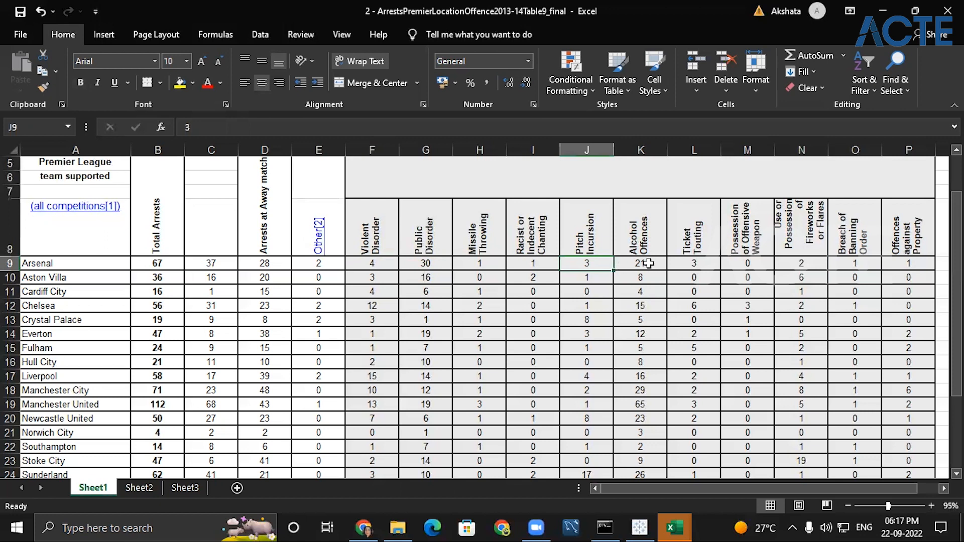
click(648, 265)
click(705, 265)
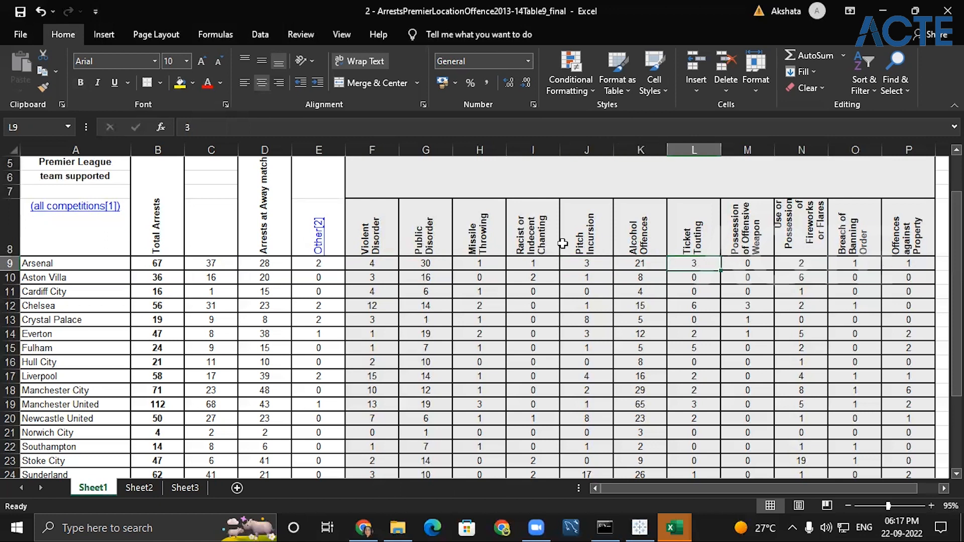
drag(374, 265, 935, 276)
click(153, 264)
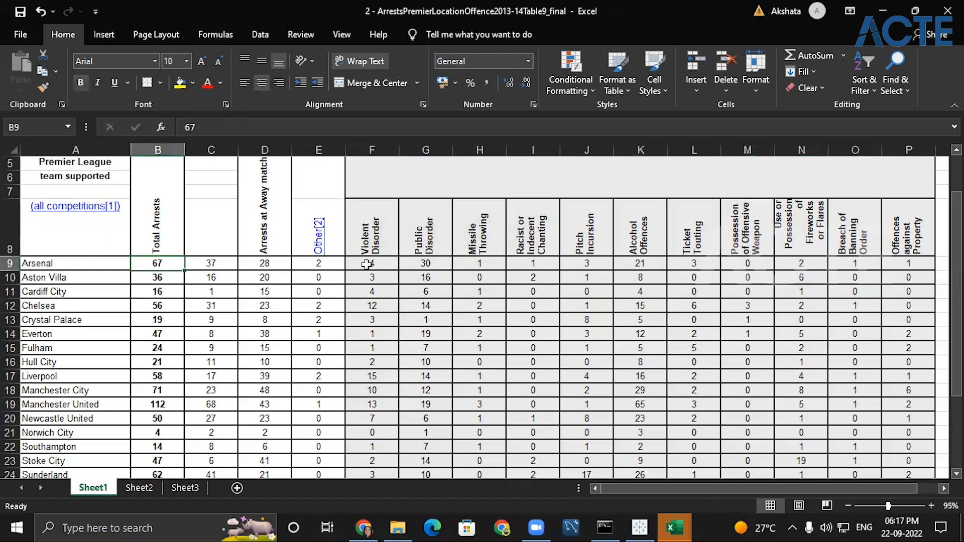
click(369, 264)
scroll(351, 392, up, 2)
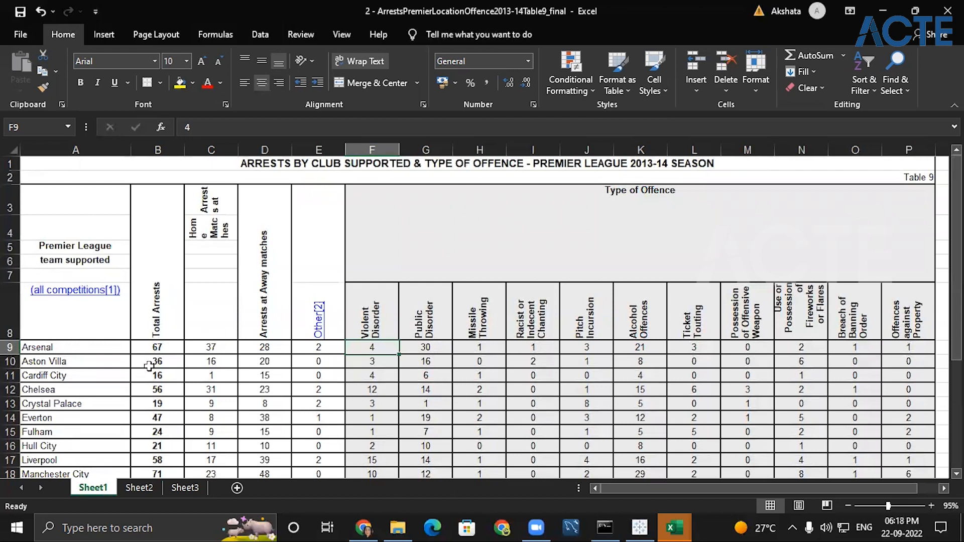
drag(208, 347, 314, 347)
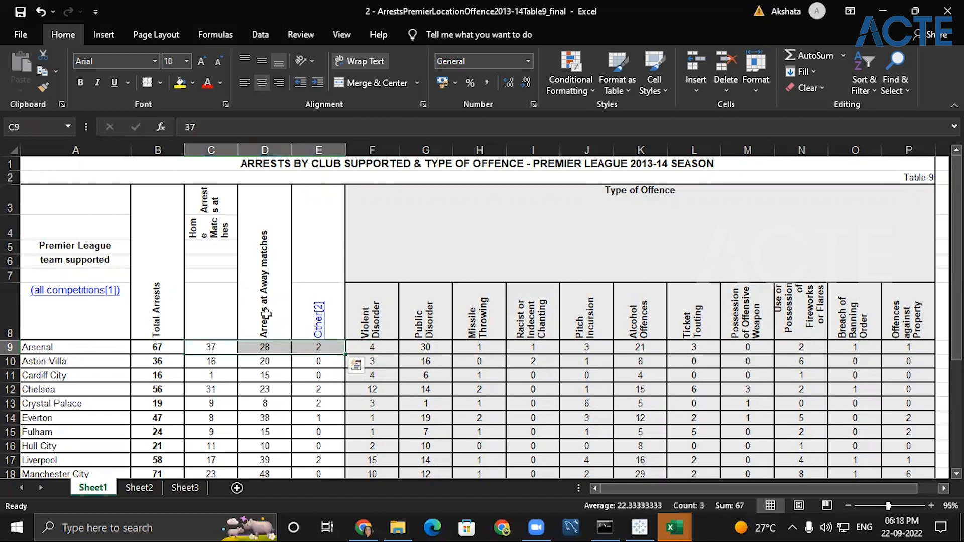
drag(427, 354, 854, 321)
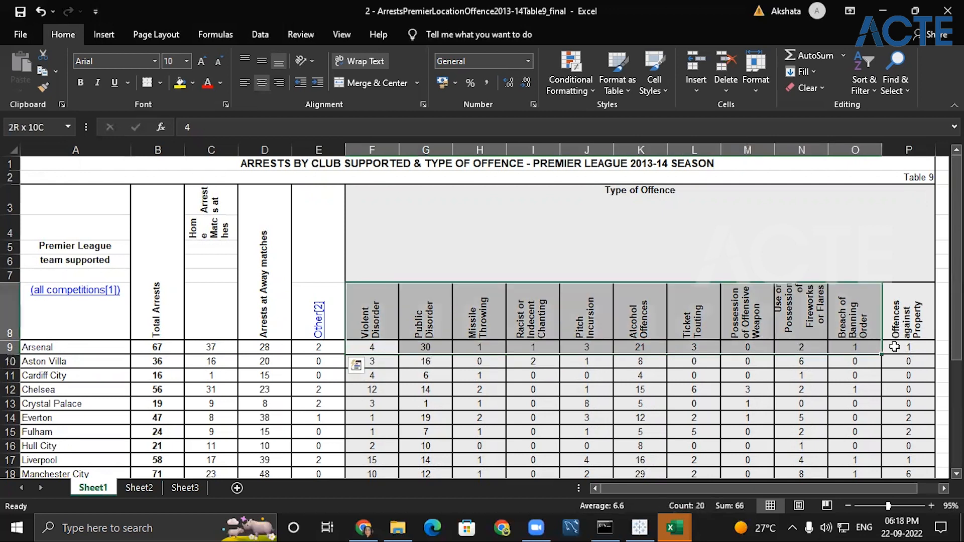
click(908, 347)
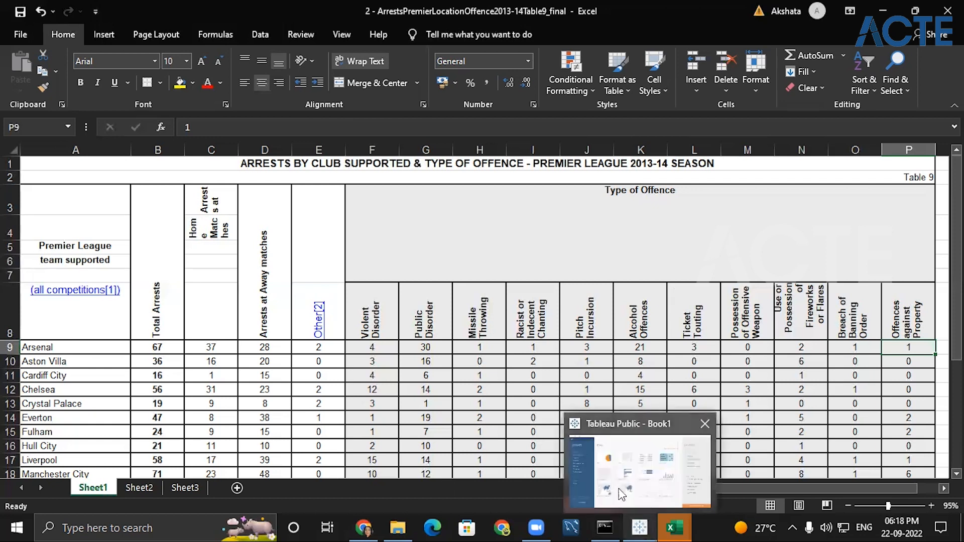
click(623, 485)
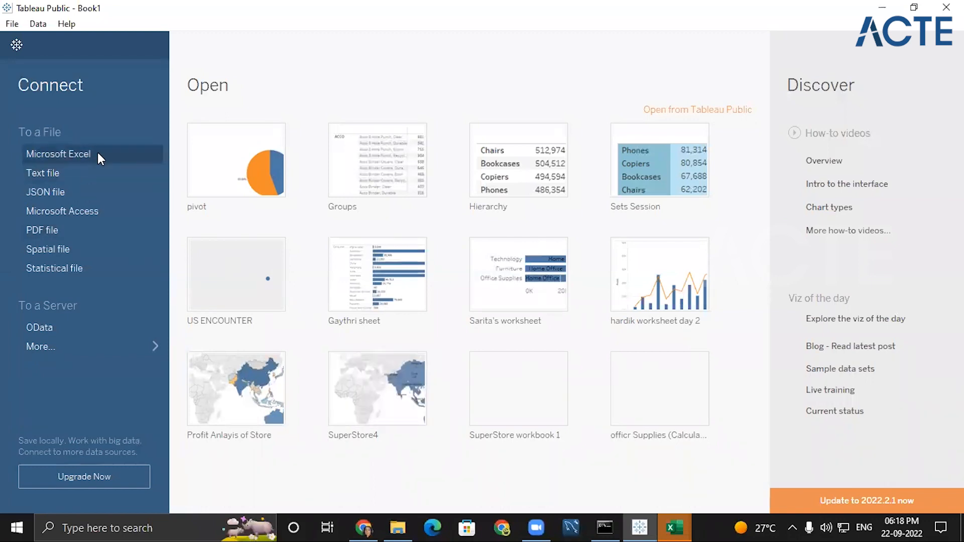
mouse_move(686, 519)
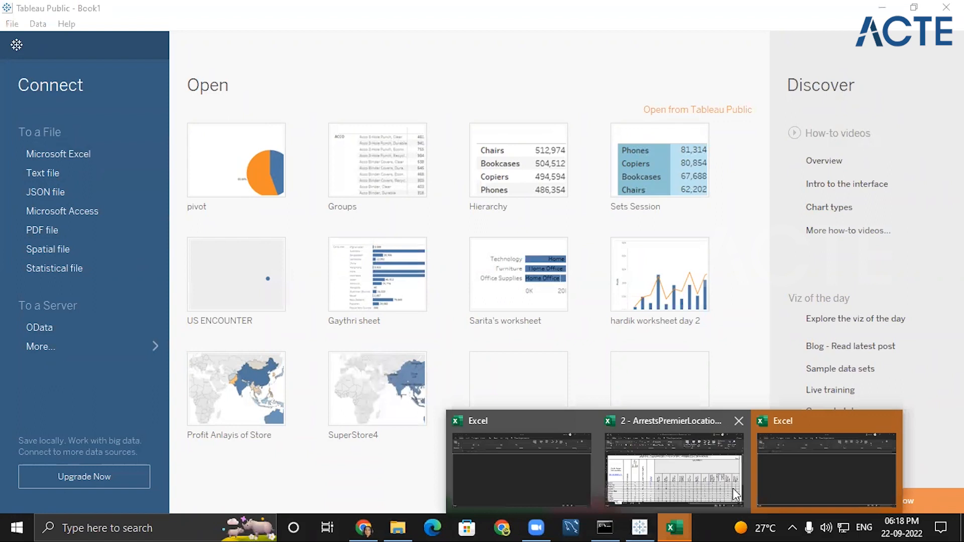
click(713, 473)
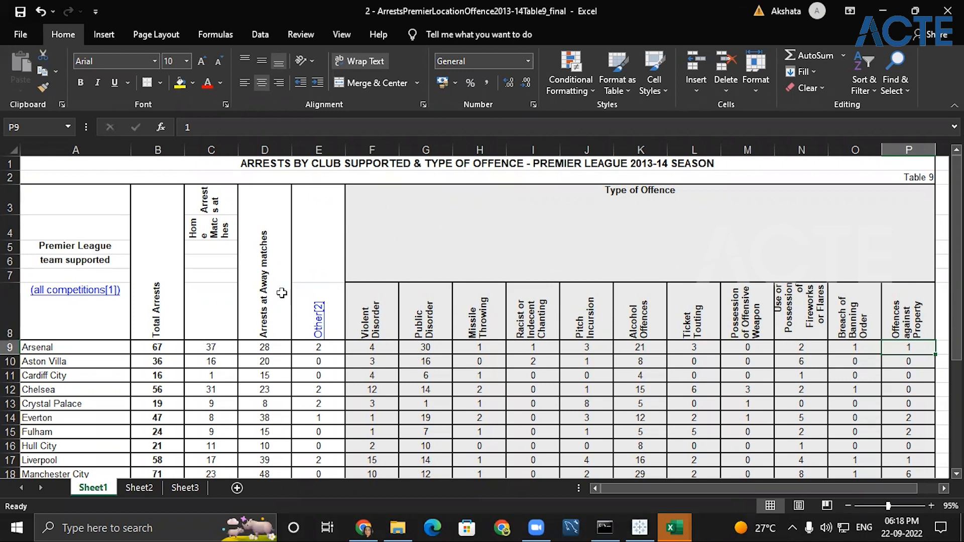
Examine the total row and the notes below the arrests table on Sheet1
scroll(426, 377, down, 20)
scroll(415, 383, up, 20)
scroll(303, 395, down, 4)
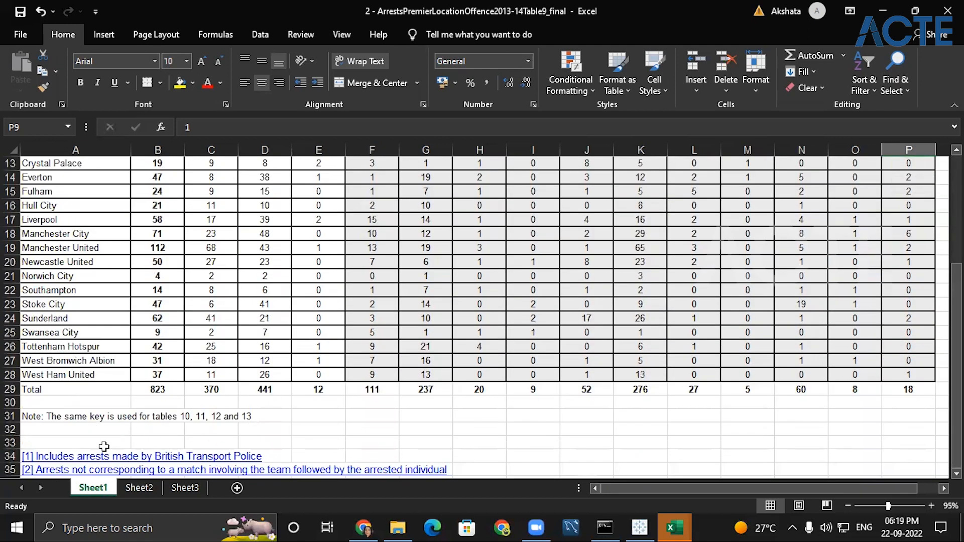
Switch to Tableau Public and connect to the Excel workbook 2 - ArrestsPremierLocationOffence2013-14Table9_final
click(641, 526)
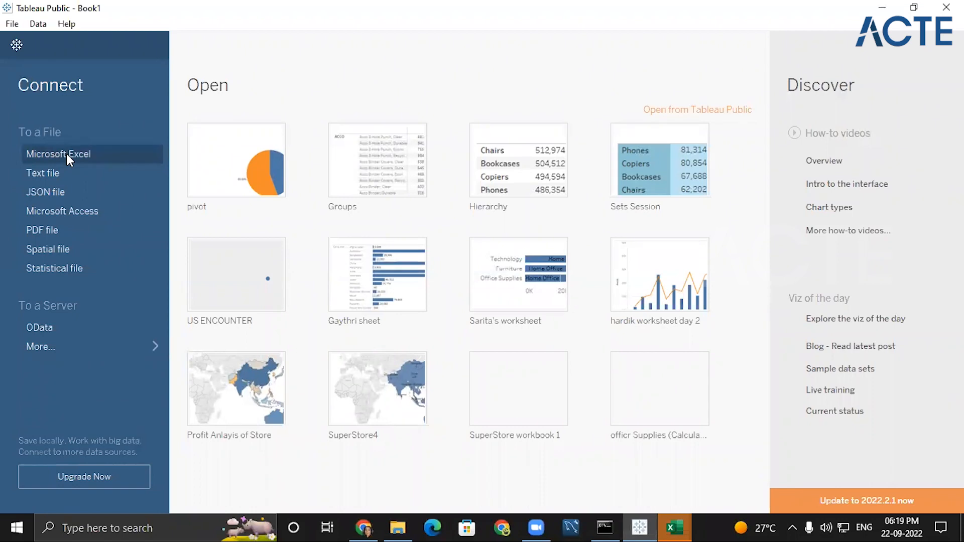
click(104, 152)
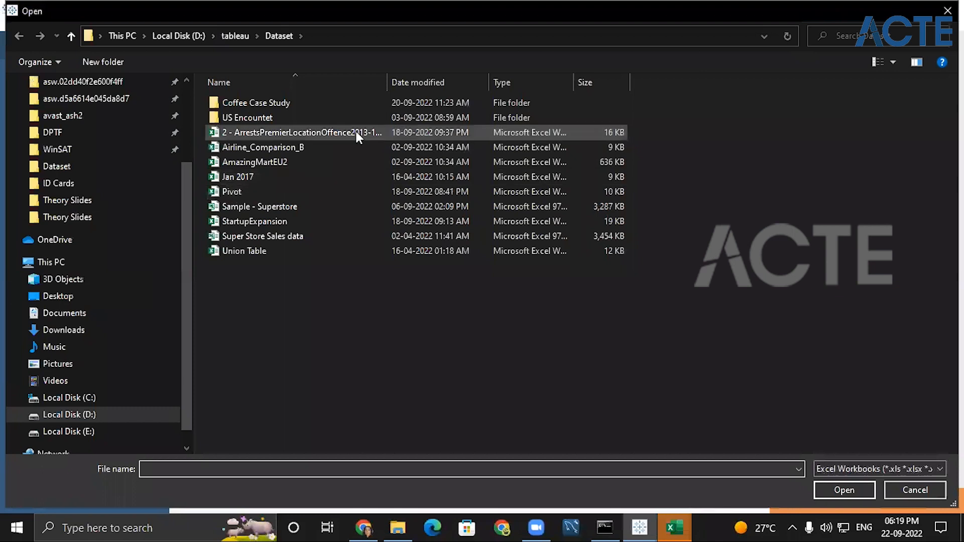
click(355, 131)
click(834, 485)
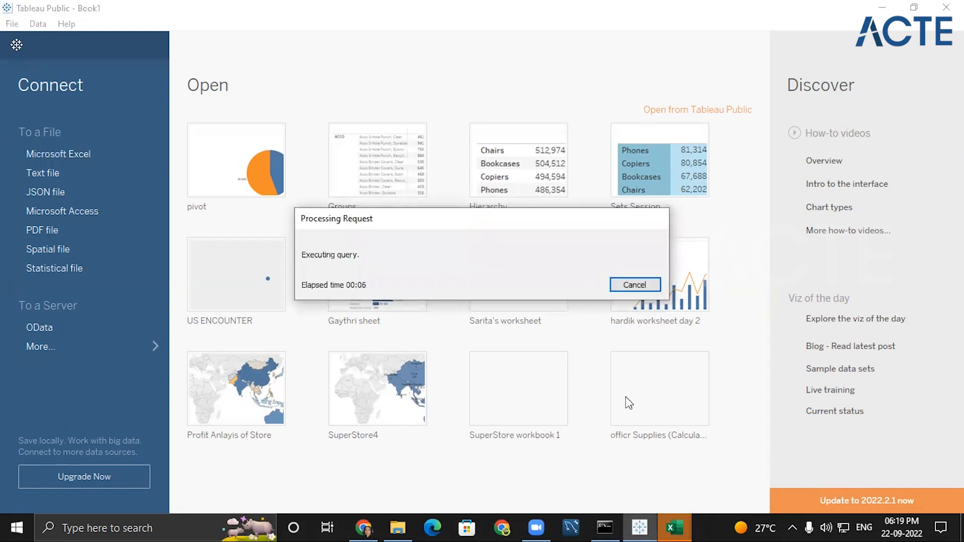
click(675, 527)
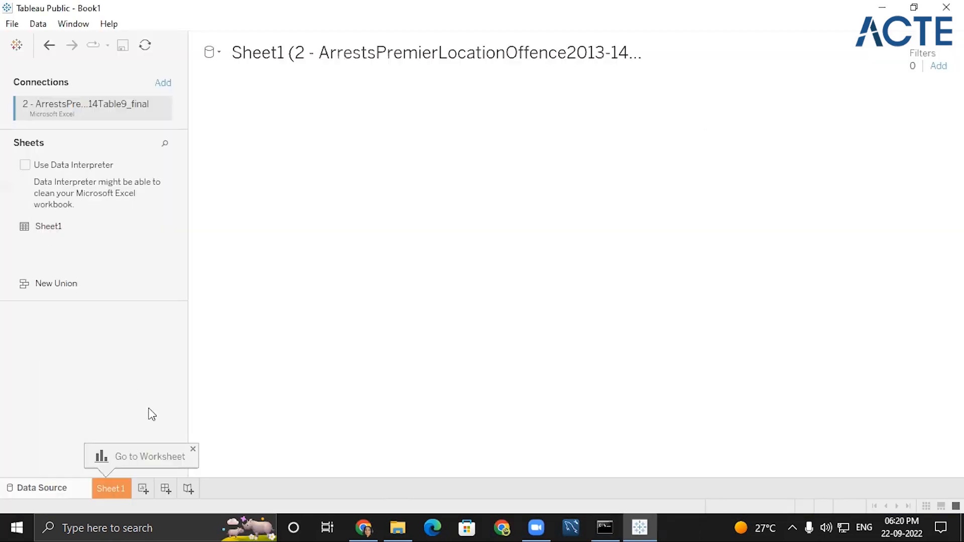
click(194, 449)
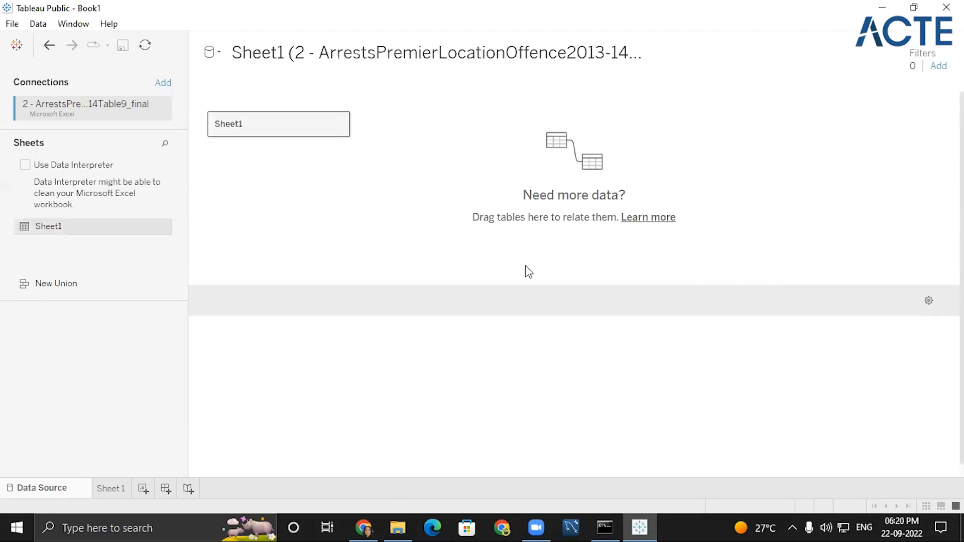
Load the Sheet1 data preview and examine its field names, heading rows, total row and notes
click(495, 335)
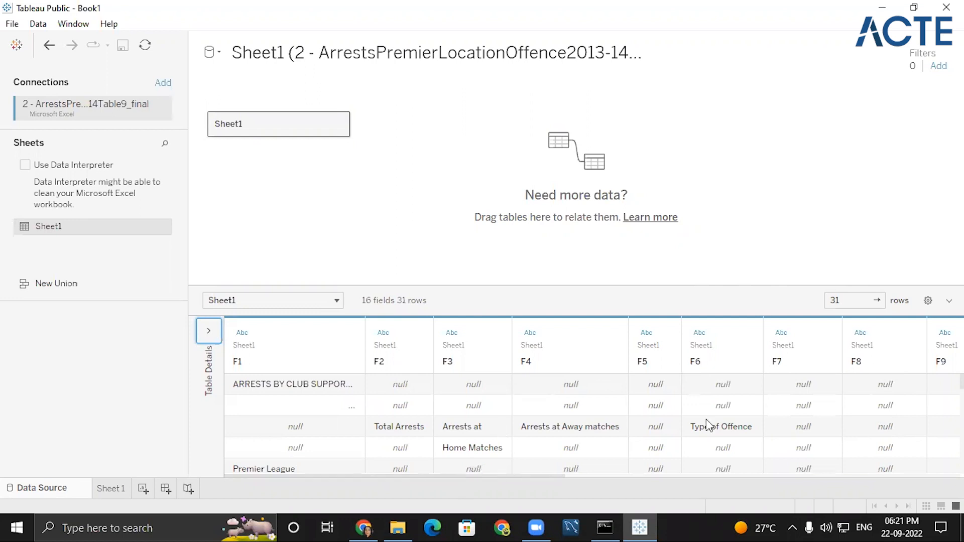
scroll(829, 354, down, 8)
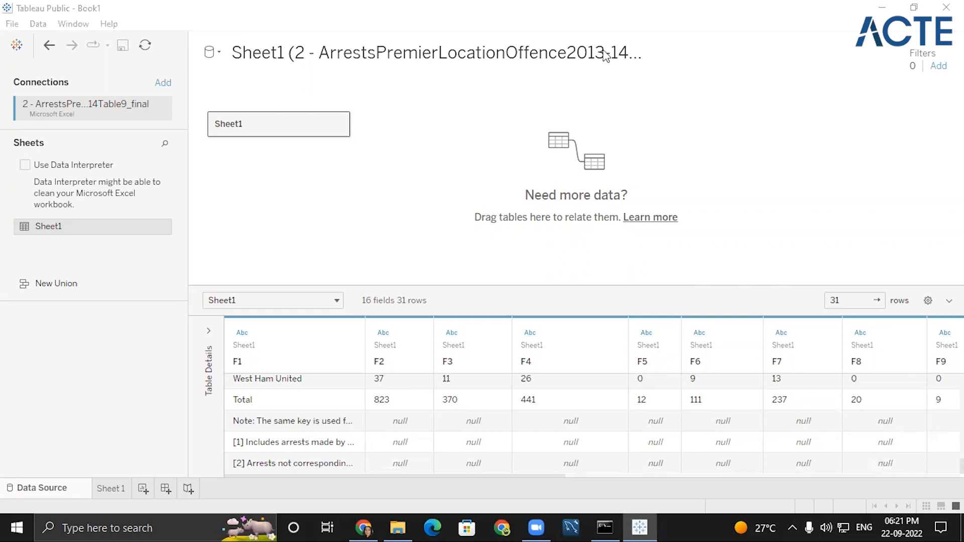
scroll(512, 452, up, 10)
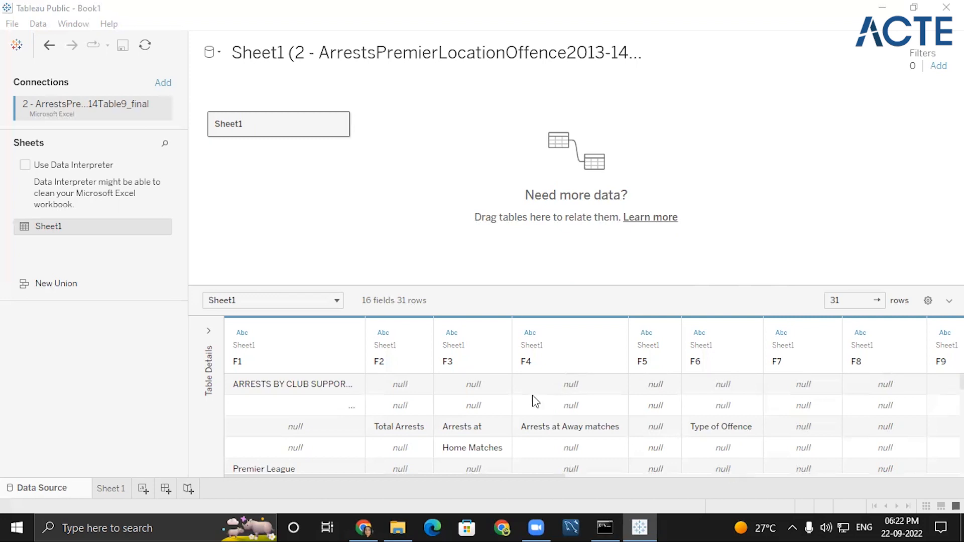
scroll(280, 406, down, 10)
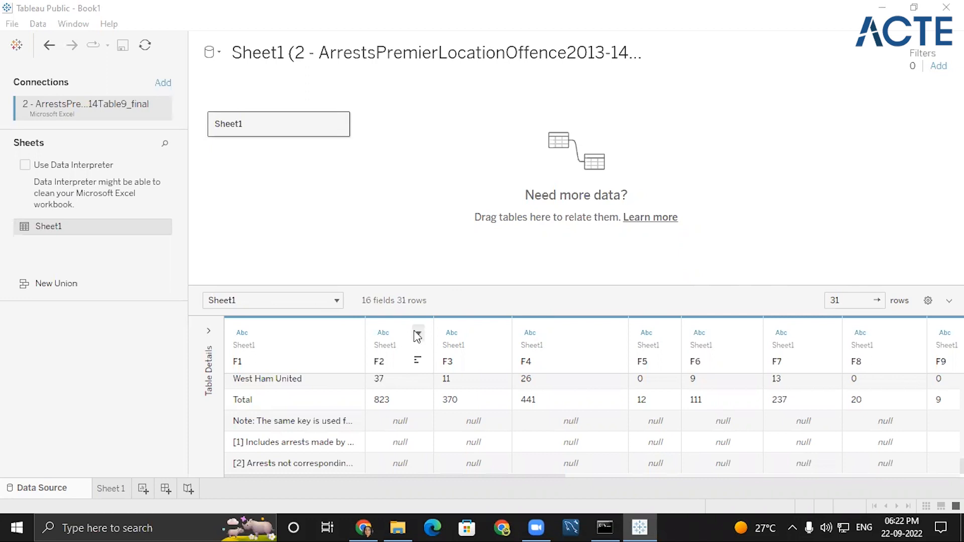
Clean Sheet1 with the Data Interpreter and check the first and last rows of the cleaned data
click(26, 166)
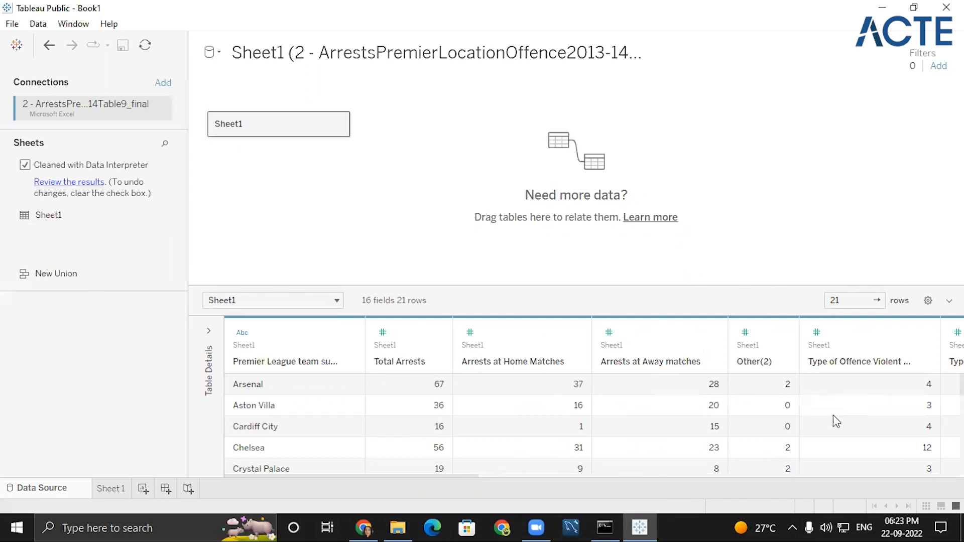
scroll(854, 417, down, 5)
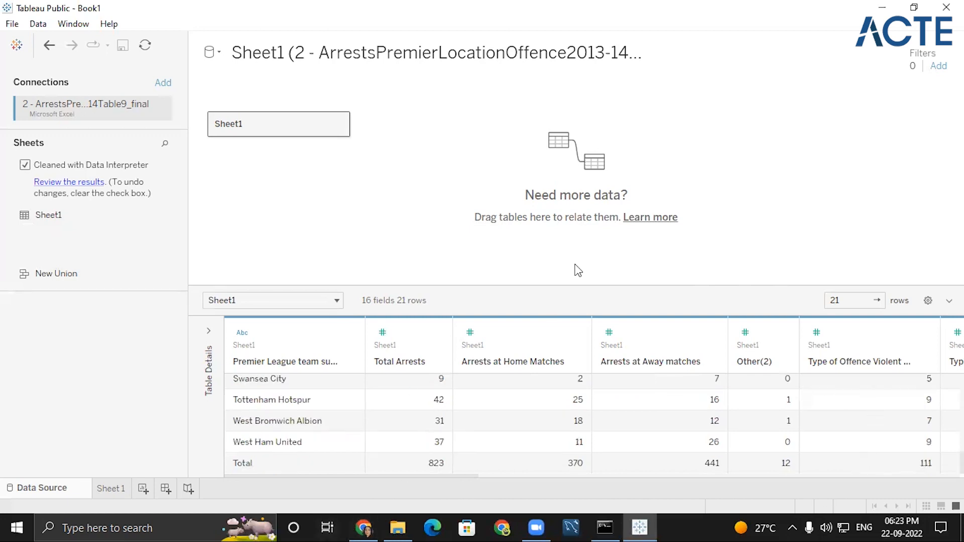
scroll(607, 386, up, 5)
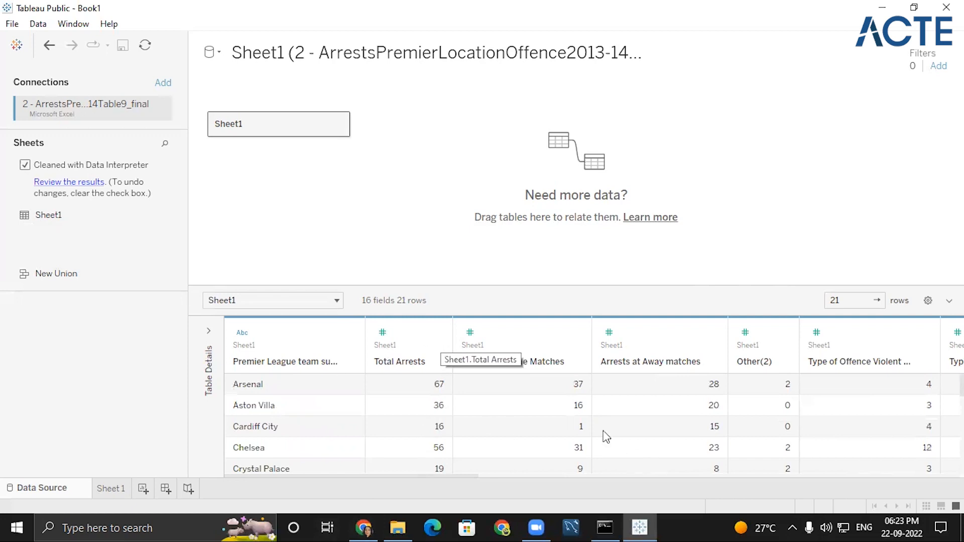
Add a data source filter on Premier League team supported (all competitions(1)) that excludes Total
scroll(550, 416, down, 5)
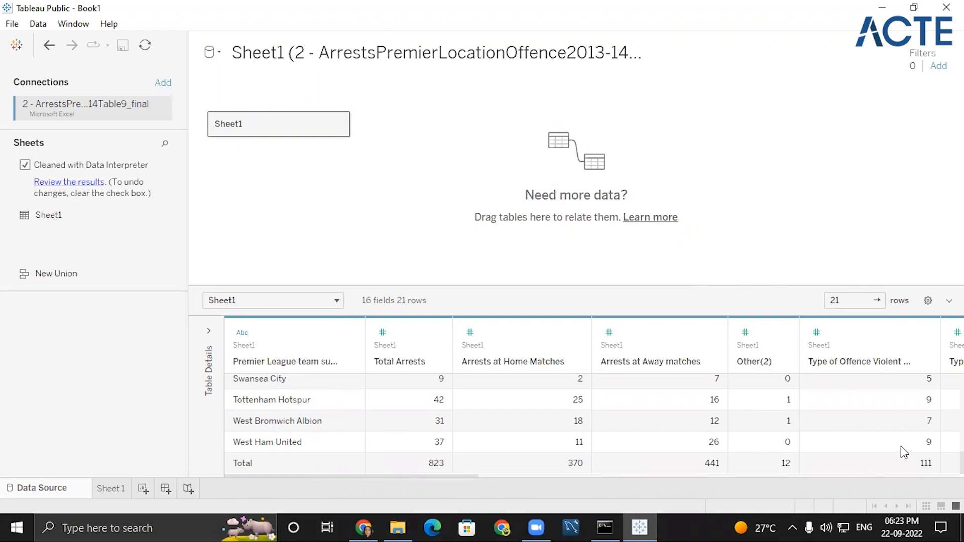
click(937, 72)
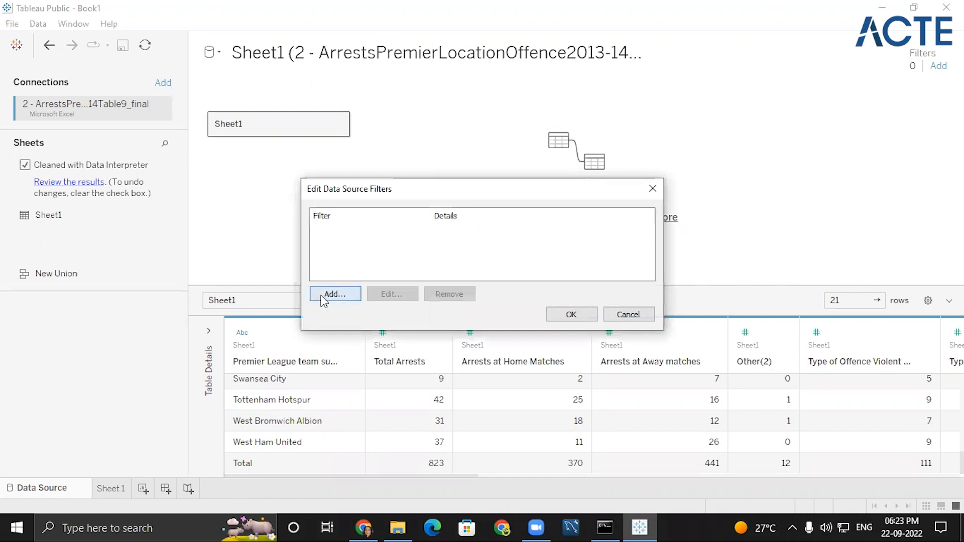
click(333, 294)
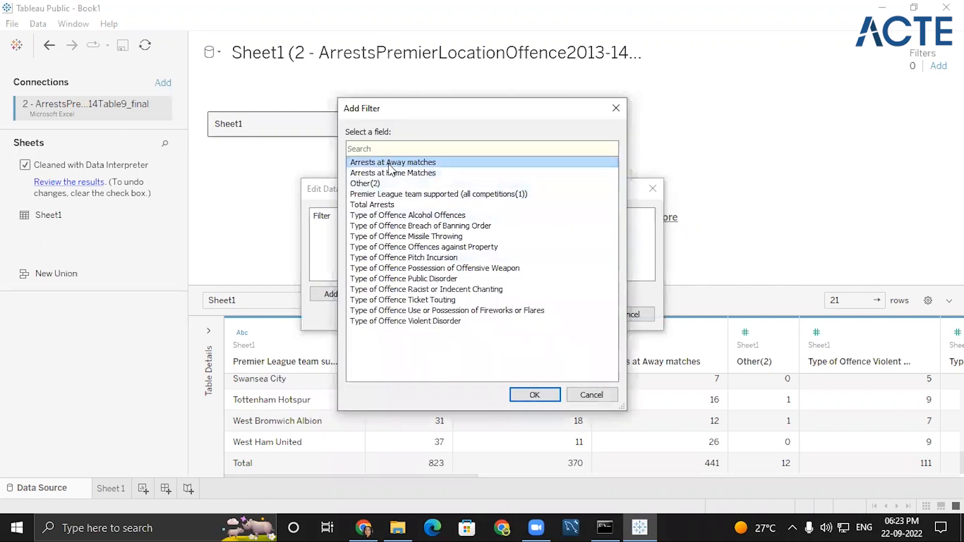
click(408, 196)
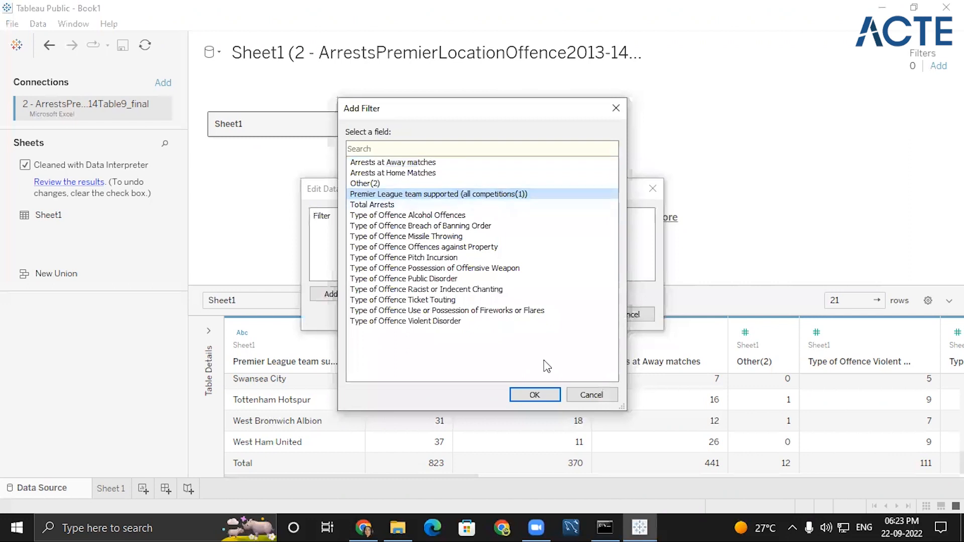
click(532, 395)
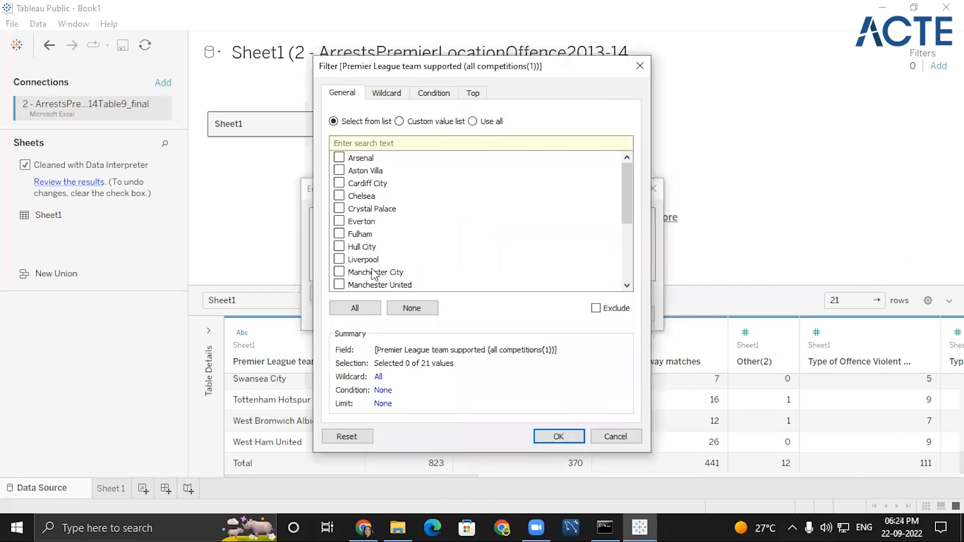
scroll(372, 277, down, 4)
click(340, 247)
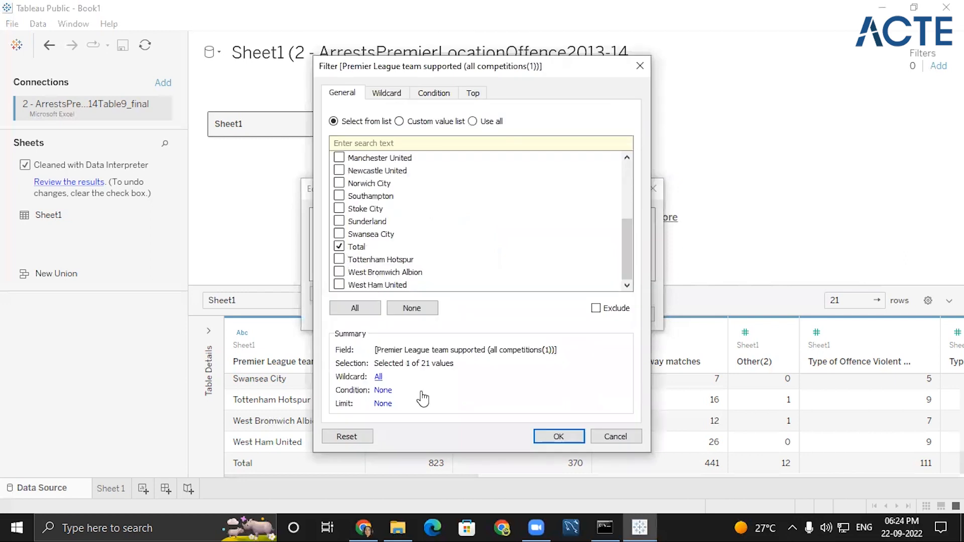
click(595, 308)
click(549, 442)
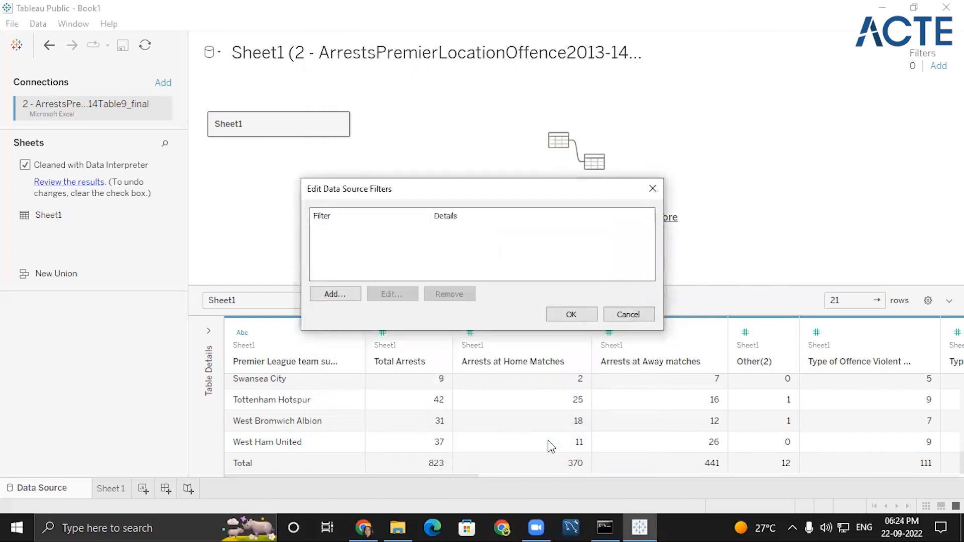
click(566, 315)
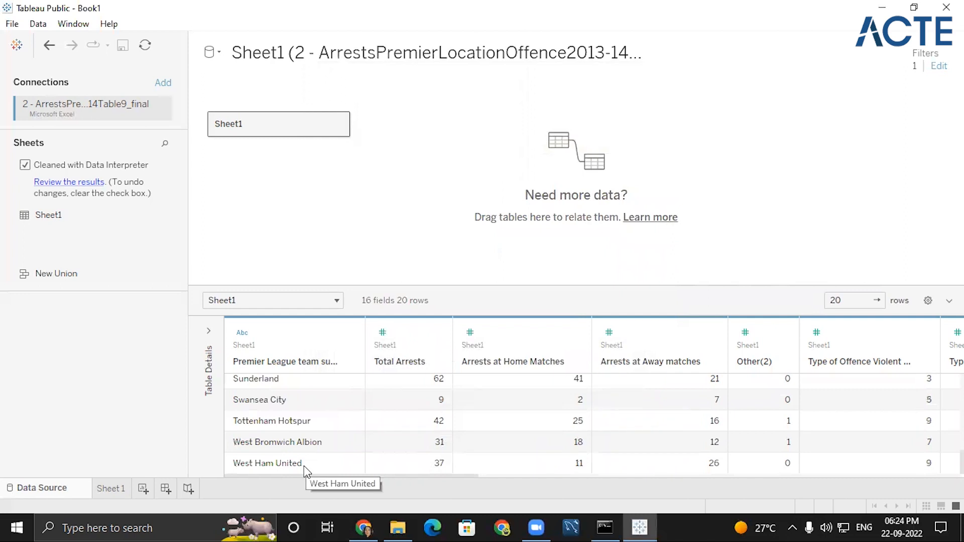
click(936, 68)
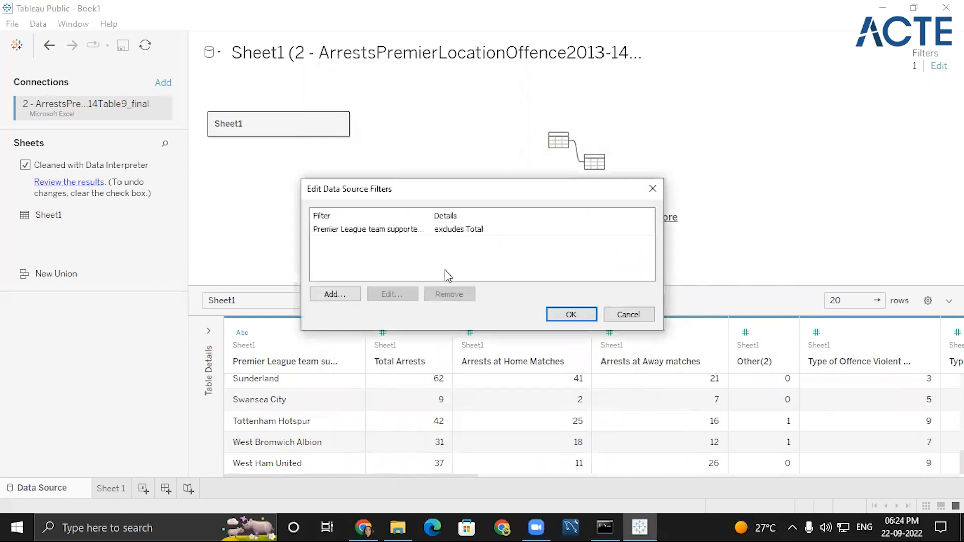
click(445, 230)
click(463, 299)
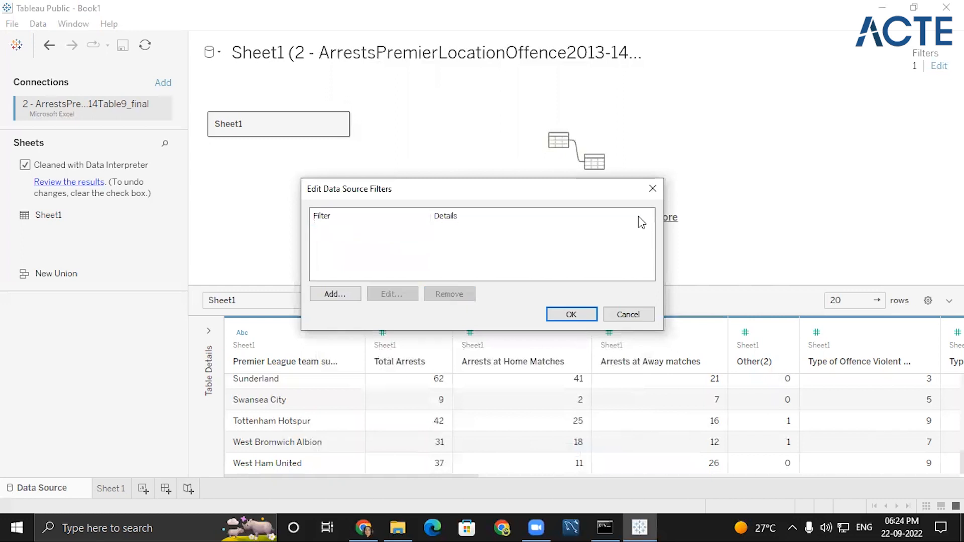
click(656, 194)
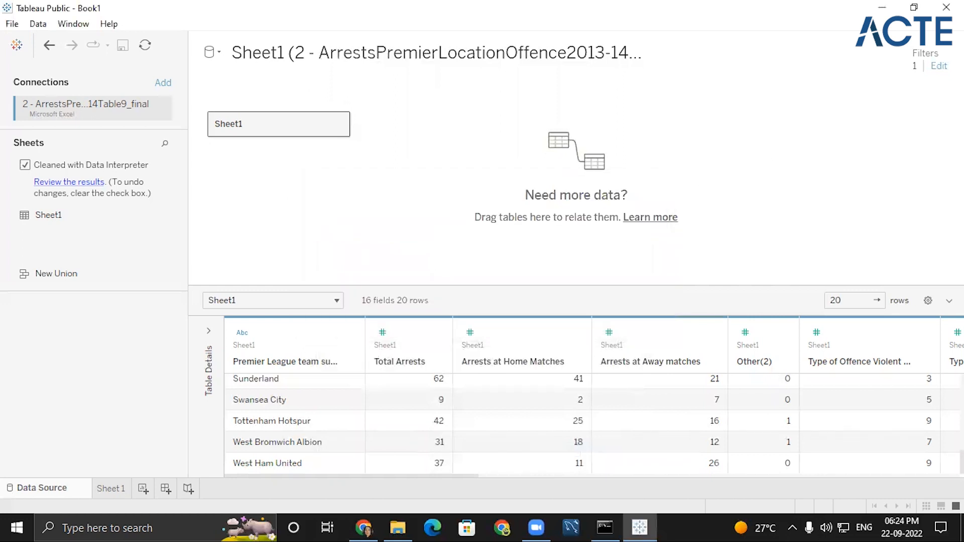
Remove the data source filter that excludes Total and check the filter list
click(939, 68)
click(424, 230)
click(435, 293)
click(572, 314)
click(939, 66)
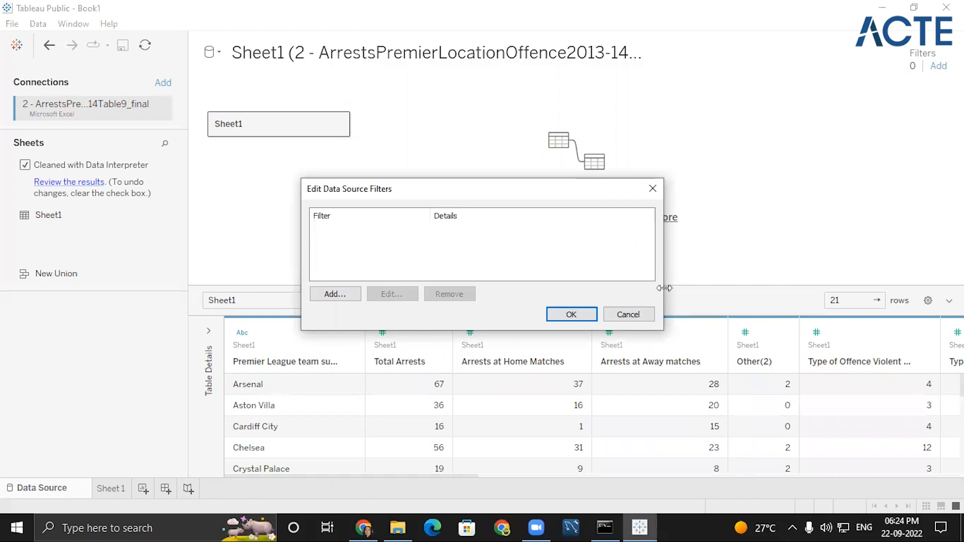
click(628, 314)
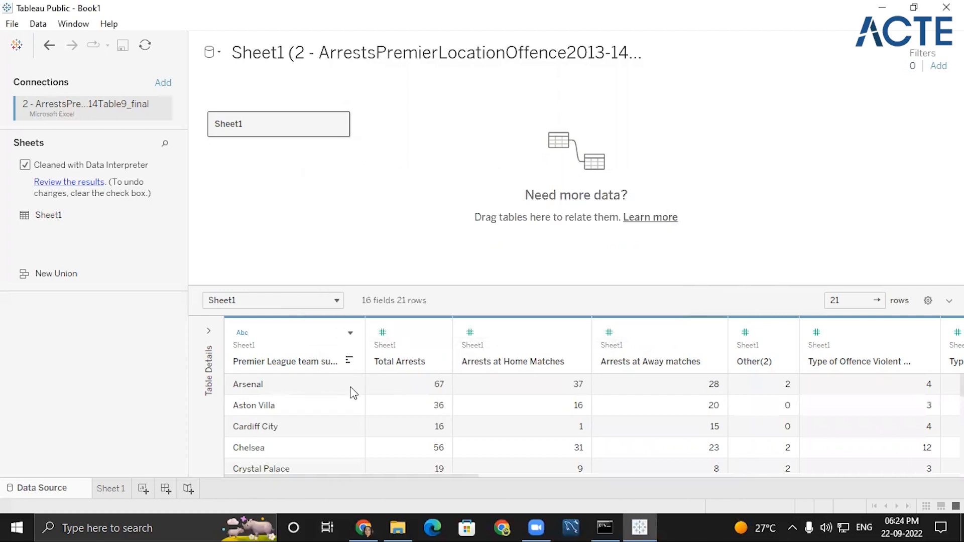
Exclude the Total row again with a data source filter on Premier League team supported (all competitions(1)) and check the remaining rows
scroll(281, 437, down, 5)
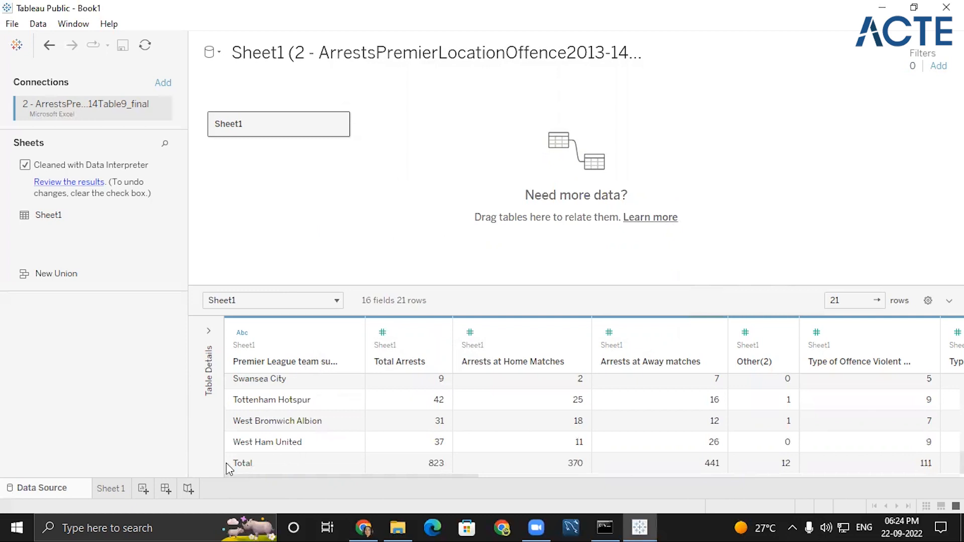
click(938, 66)
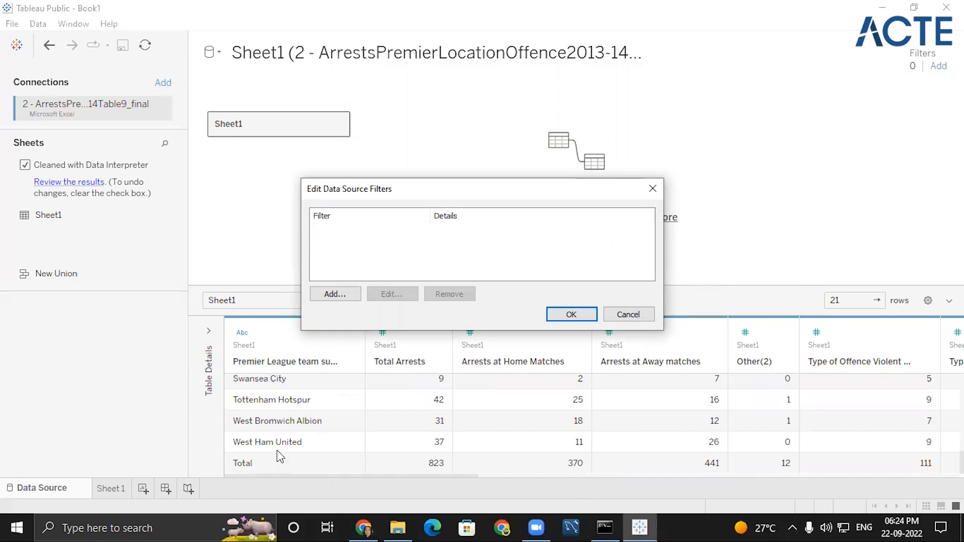
click(328, 295)
click(404, 195)
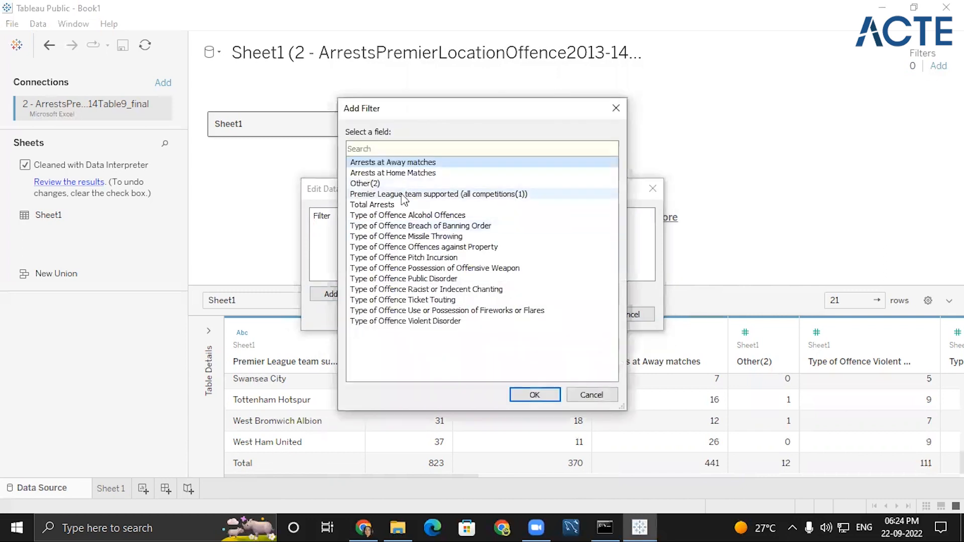
click(534, 394)
scroll(352, 261, down, 4)
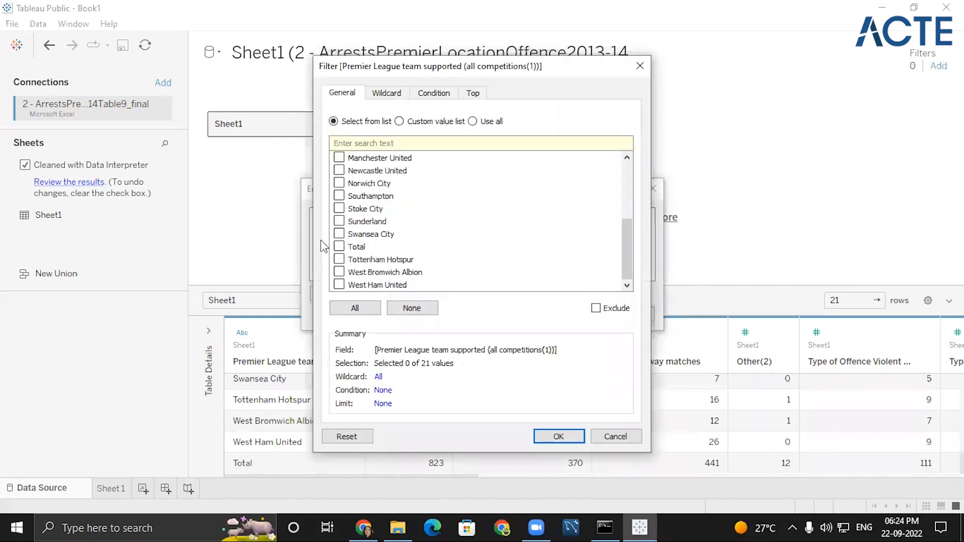
click(339, 247)
click(595, 308)
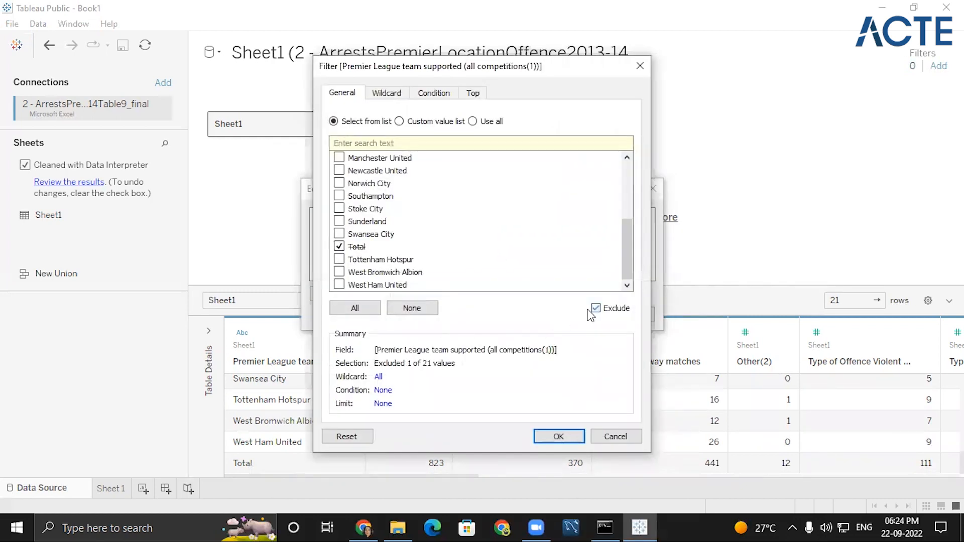
click(557, 431)
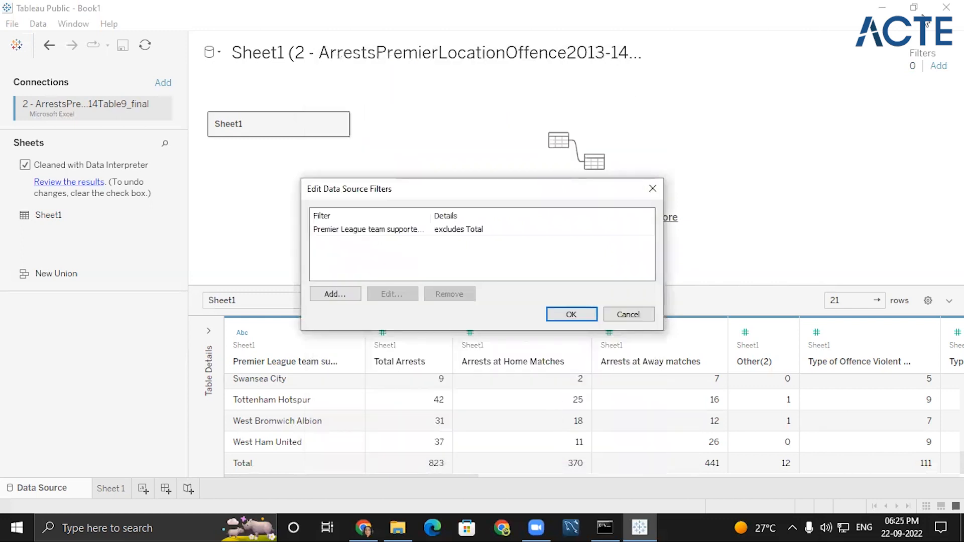
click(576, 315)
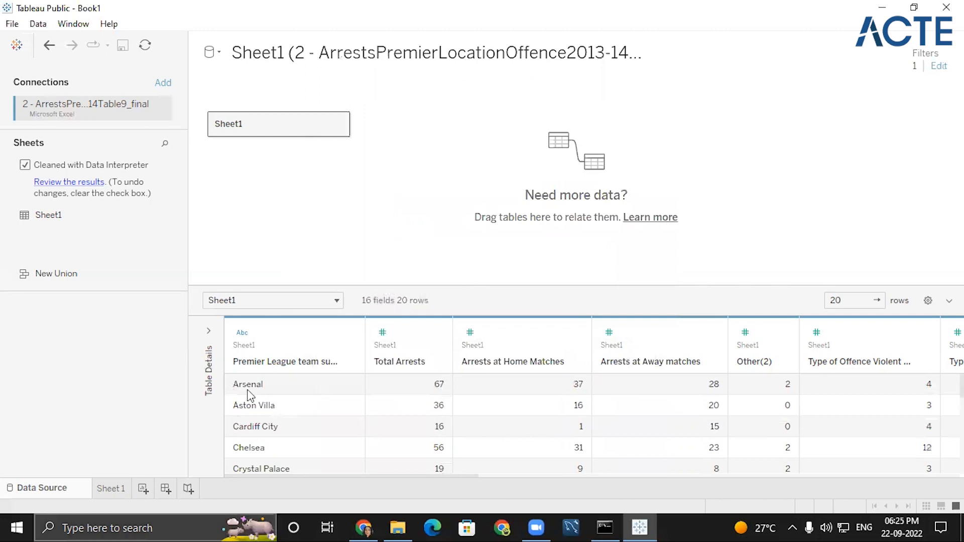
scroll(271, 415, down, 5)
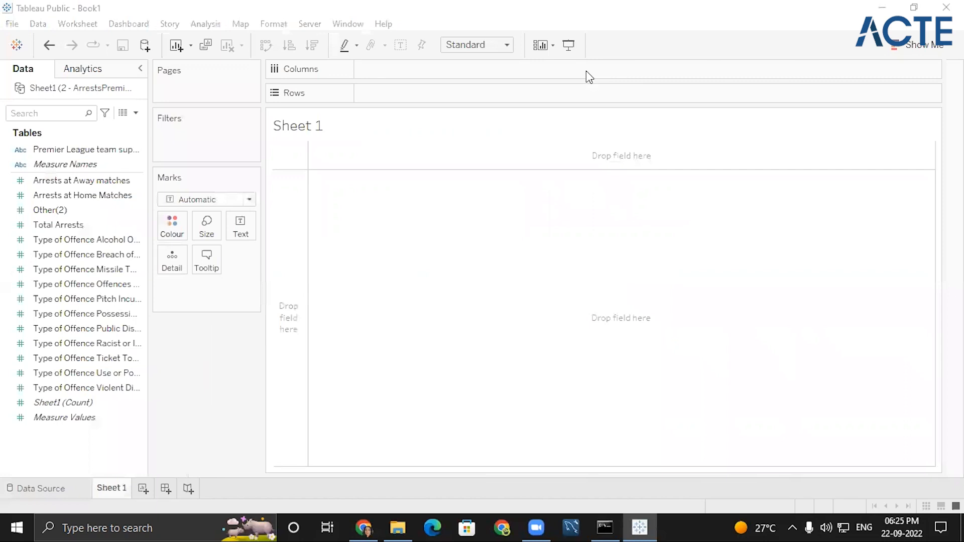
Add a text annotation over the empty Sheet 1 view: "1) Find the top 5 teams based on no of public disorder offence"
double_click(551, 186)
text(1))
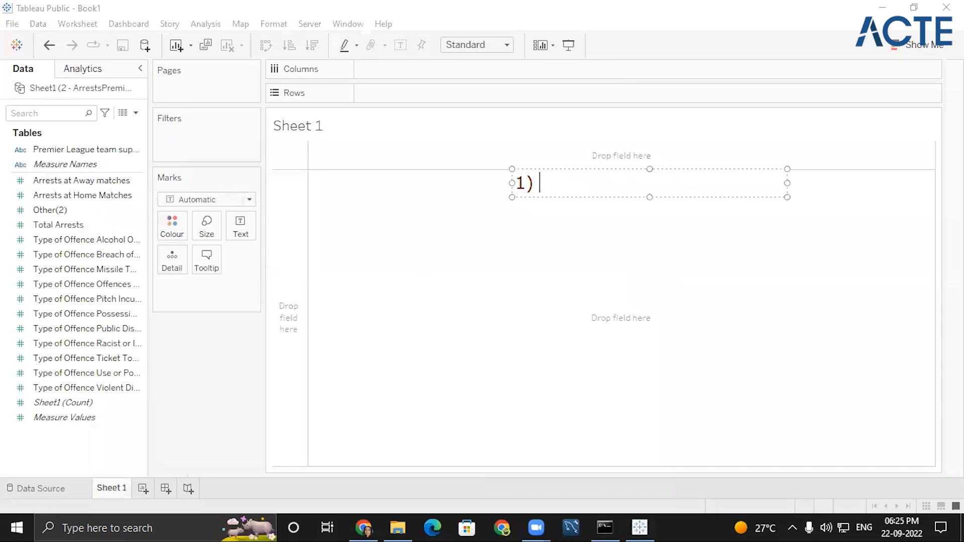
text( Find rh)
key(BackSpace)
key(BackSpace)
text(the top 5 teams based on no of )
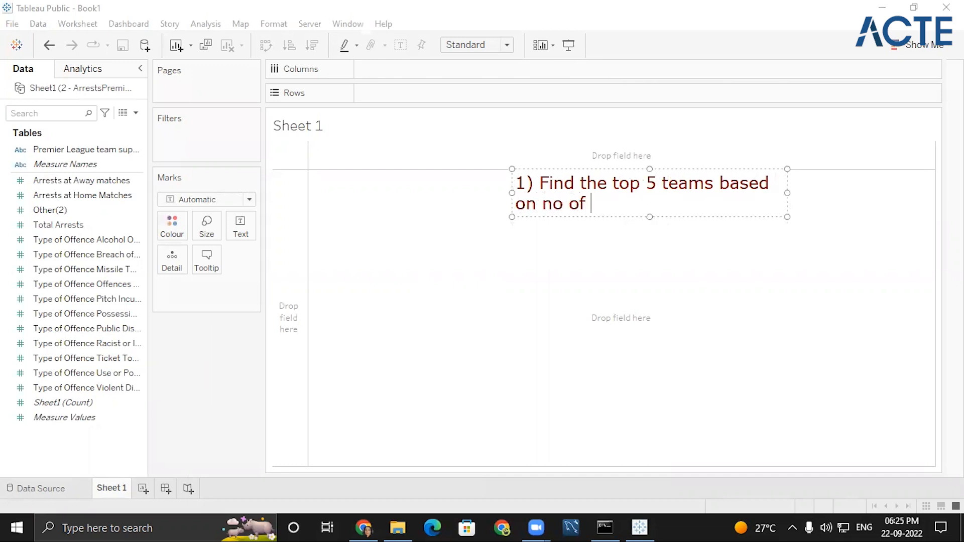
text(public disorder offence)
key(Return)
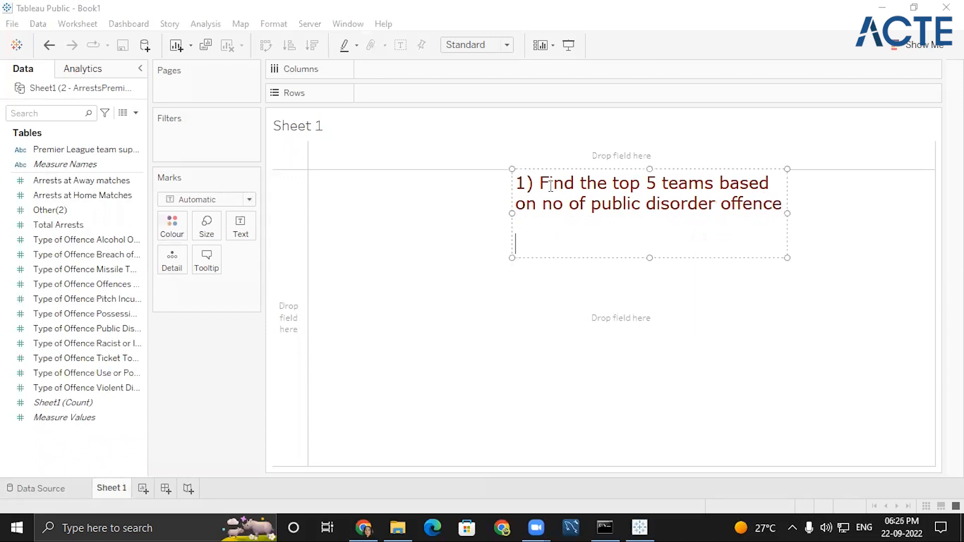
Add a second item to the annotation: "2) % of each offence for each team where the user can pick any one team"
text(2) % of each offence for each team eh)
key(BackSpace)
key(BackSpace)
text(where the user can pick any one team)
key(Return)
key(Return)
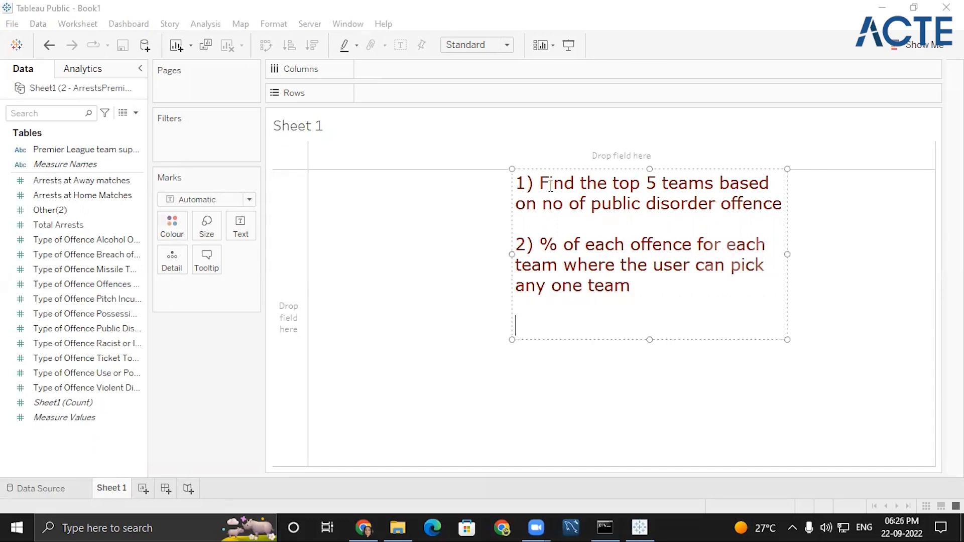
Add a third item to the annotation: "3) % of locaton based arrests for each team where user will pick the team"
text(3) % of locaton based arreste)
key(BackSpace)
text(s)
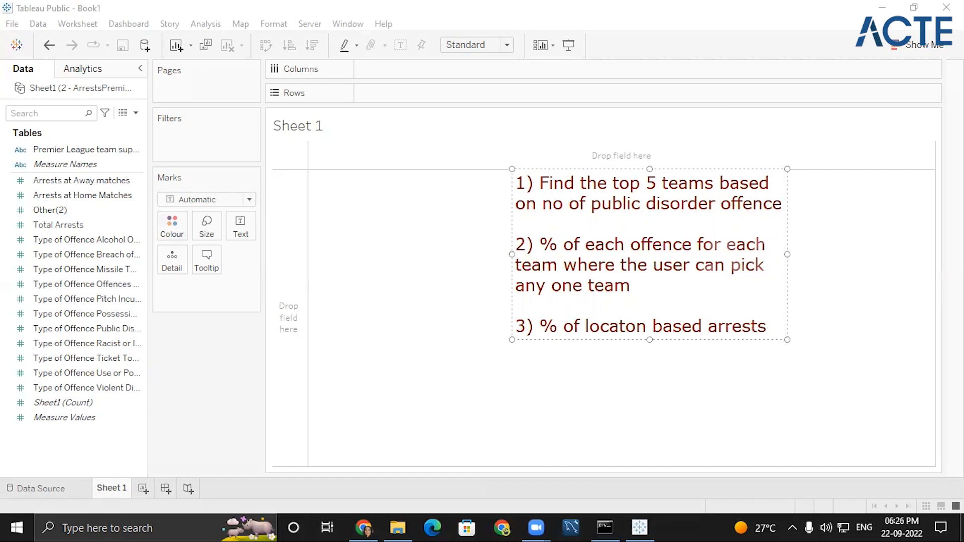
key(Return)
text(for ea)
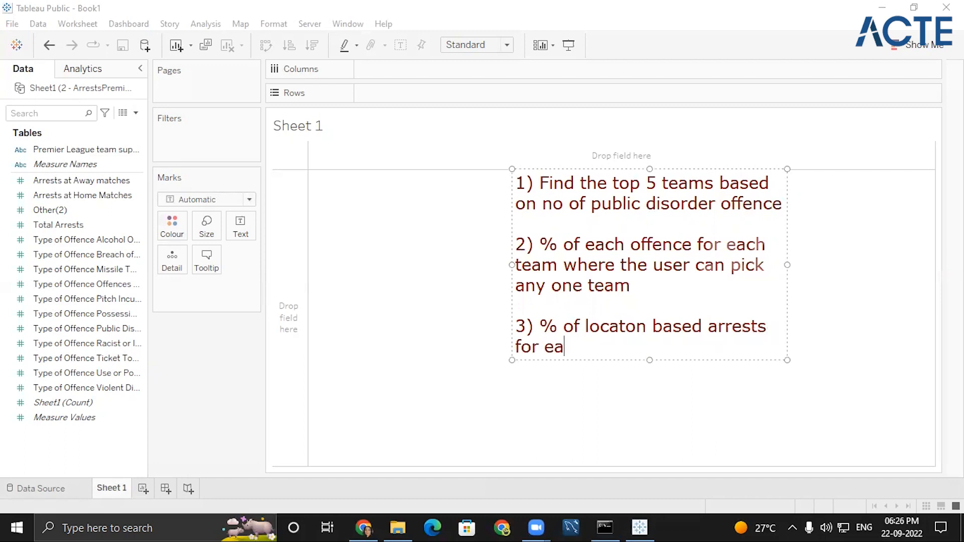
text(ch teram)
key(BackSpace)
key(BackSpace)
key(BackSpace)
text(am )
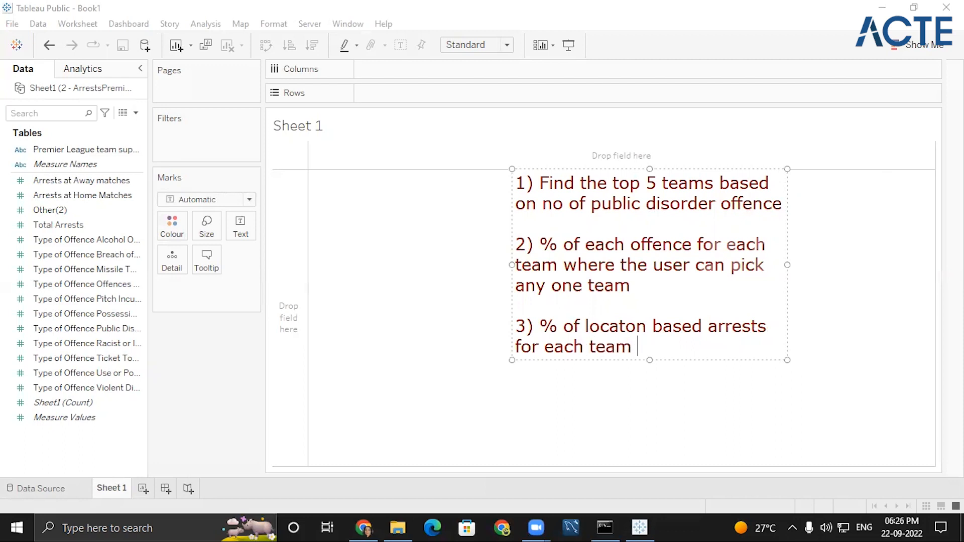
text(where user will pic)
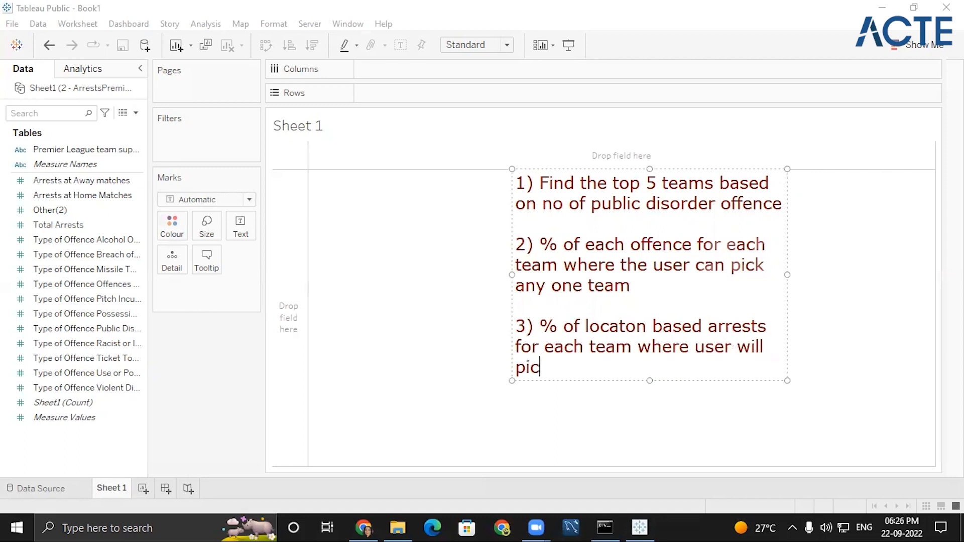
key(BackSpace)
text(ck the team)
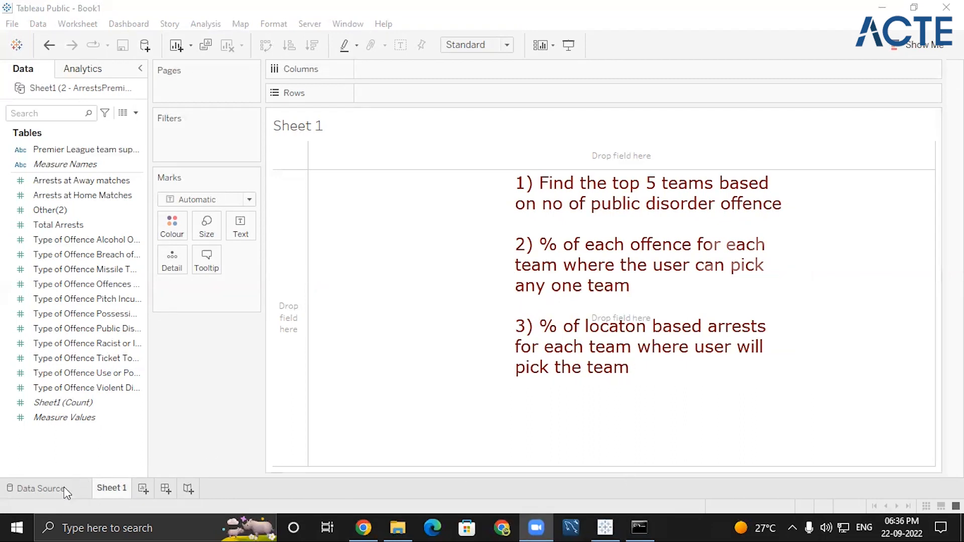
Return to the data source and examine the offence type columns in the Sheet1 preview
click(40, 488)
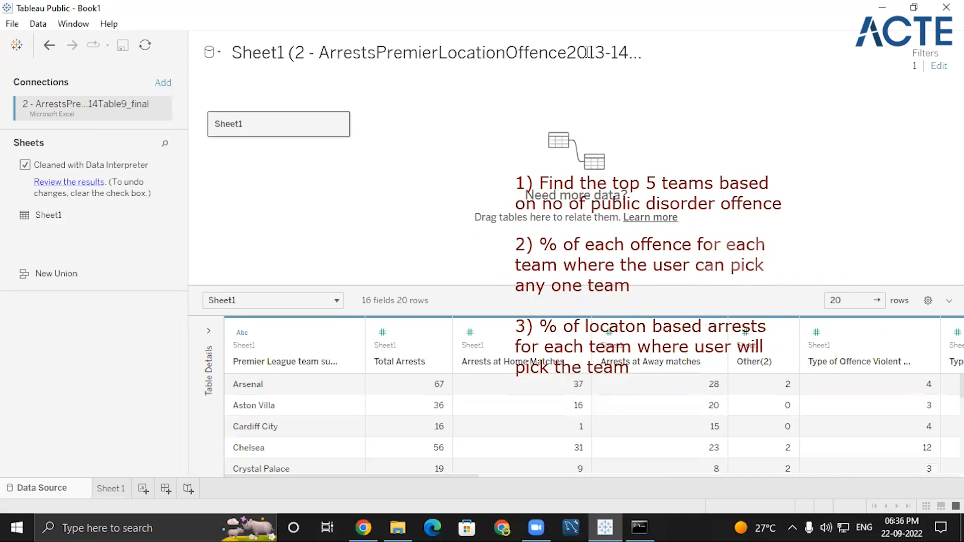
click(440, 56)
click(591, 477)
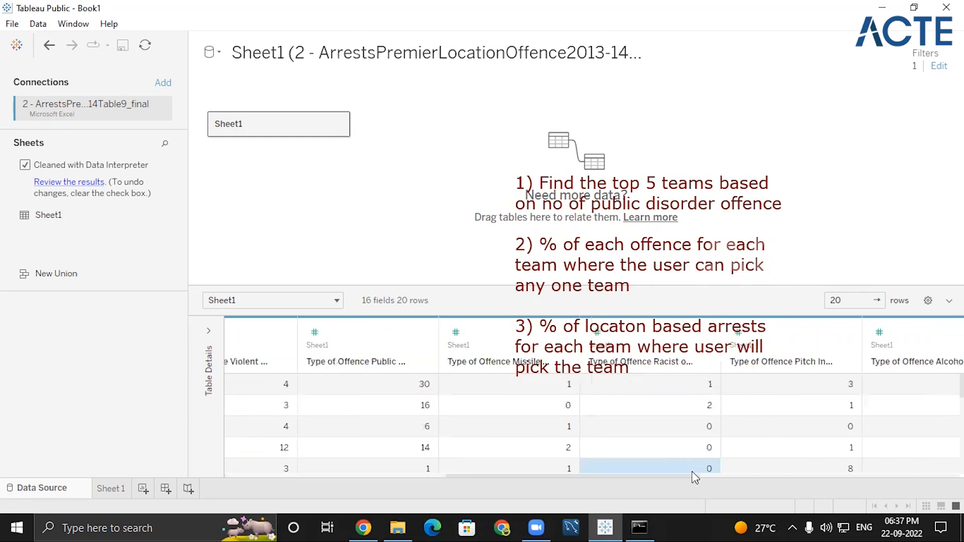
click(736, 476)
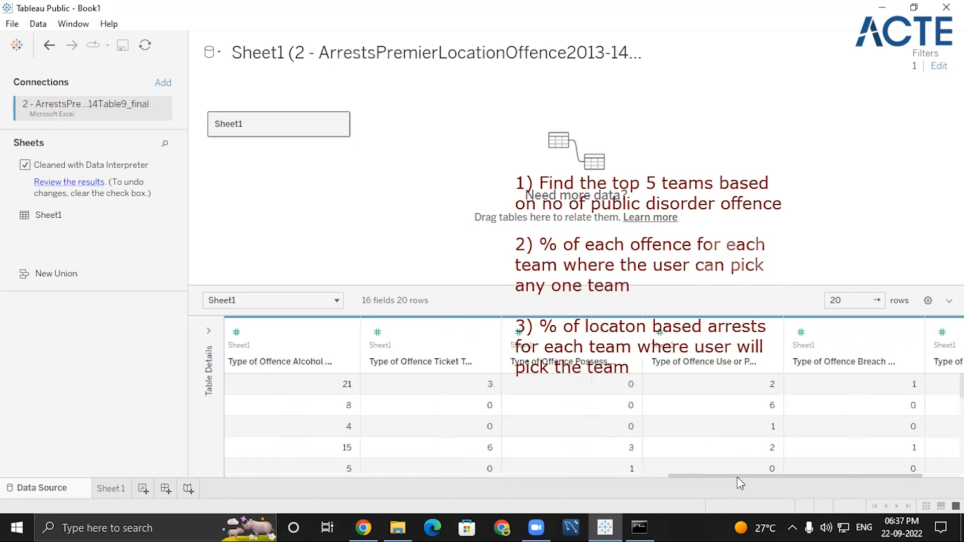
drag(774, 478, 902, 490)
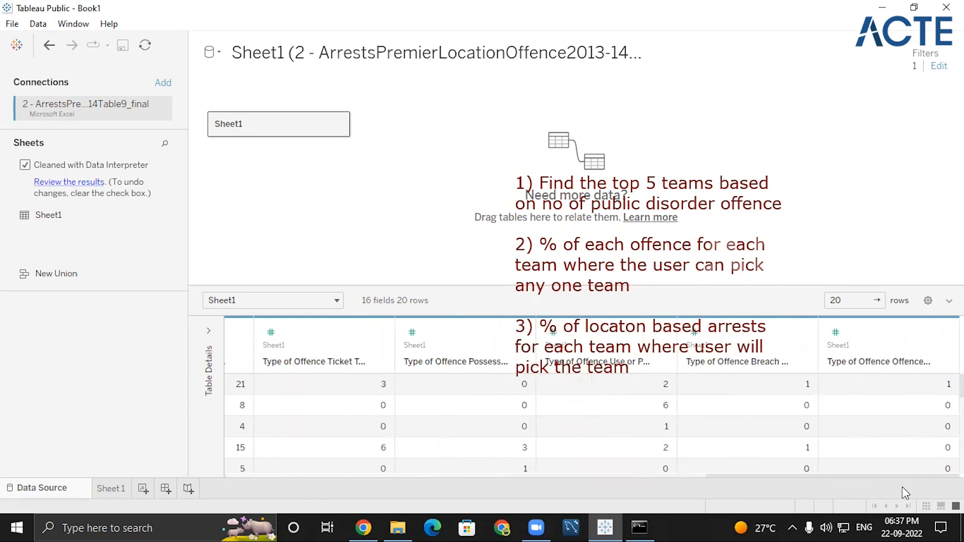
click(609, 478)
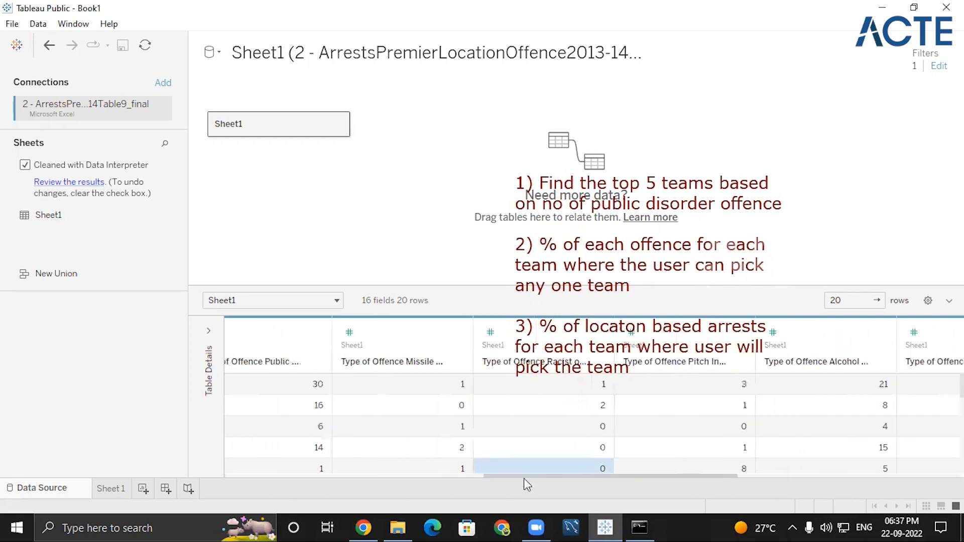
Pivot the columns from Type of Offence Violent through Type of Offence Possession of Offensive Weapon in the Sheet1 preview
click(442, 477)
drag(375, 475, 300, 484)
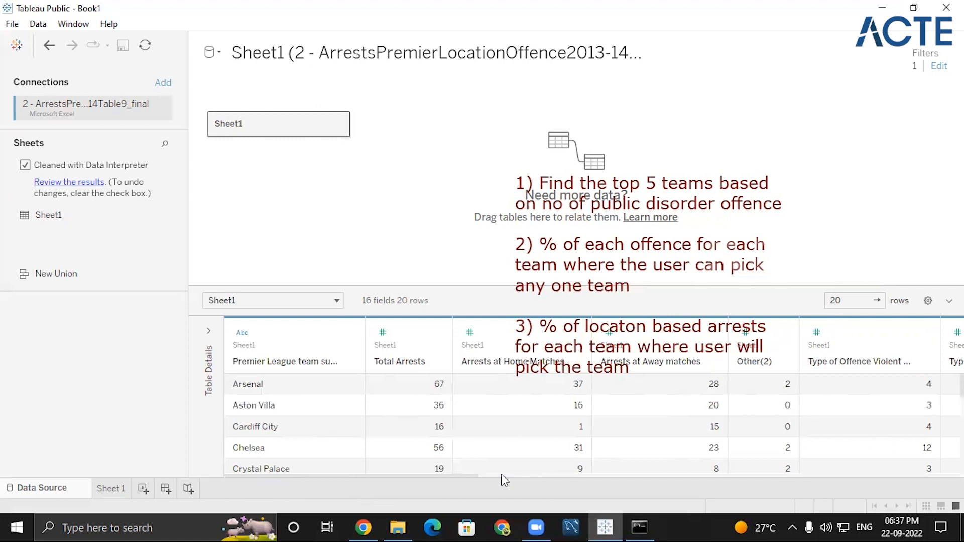
click(861, 343)
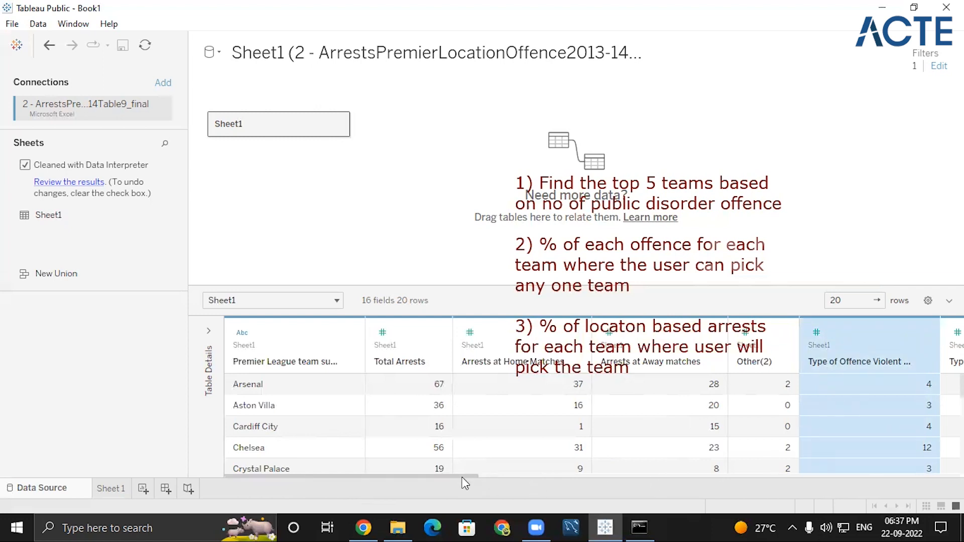
drag(460, 475, 861, 484)
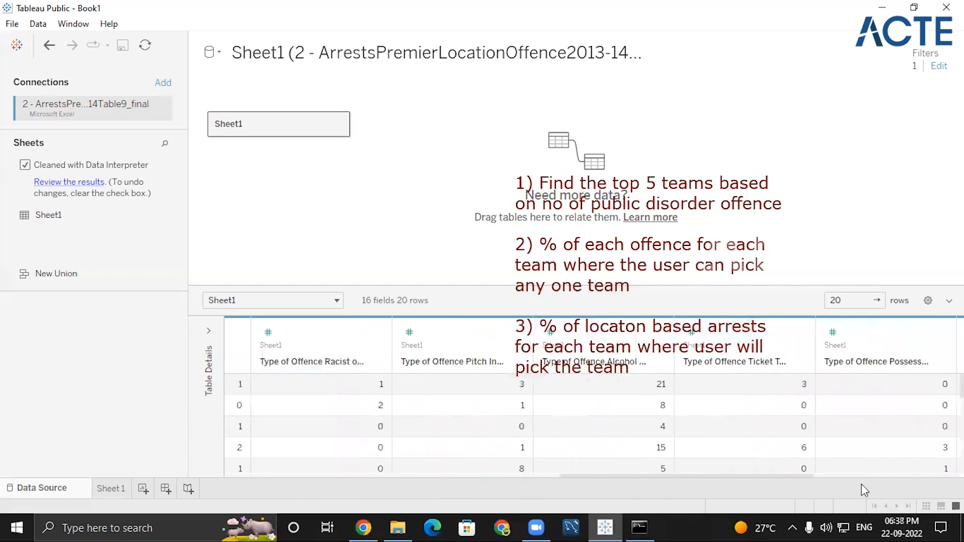
shift+click(897, 342)
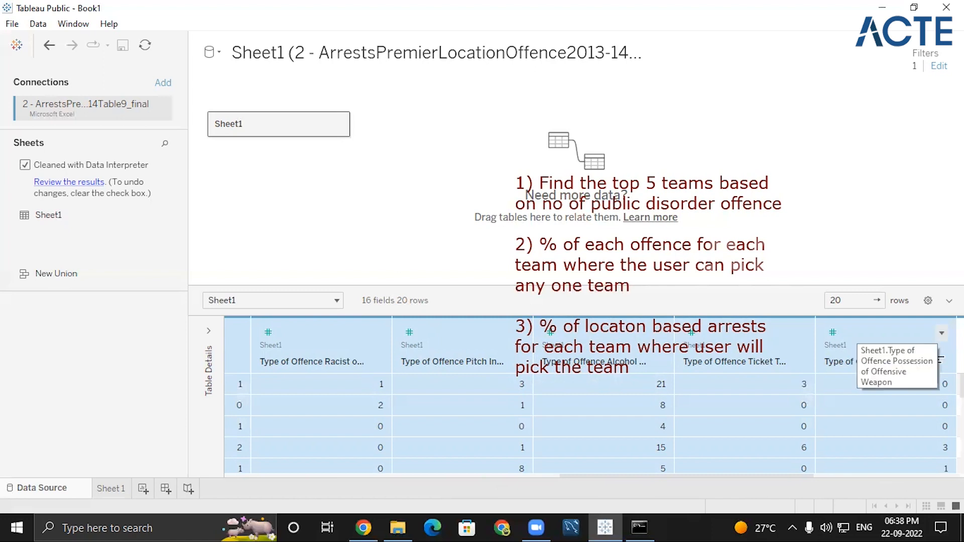
click(942, 333)
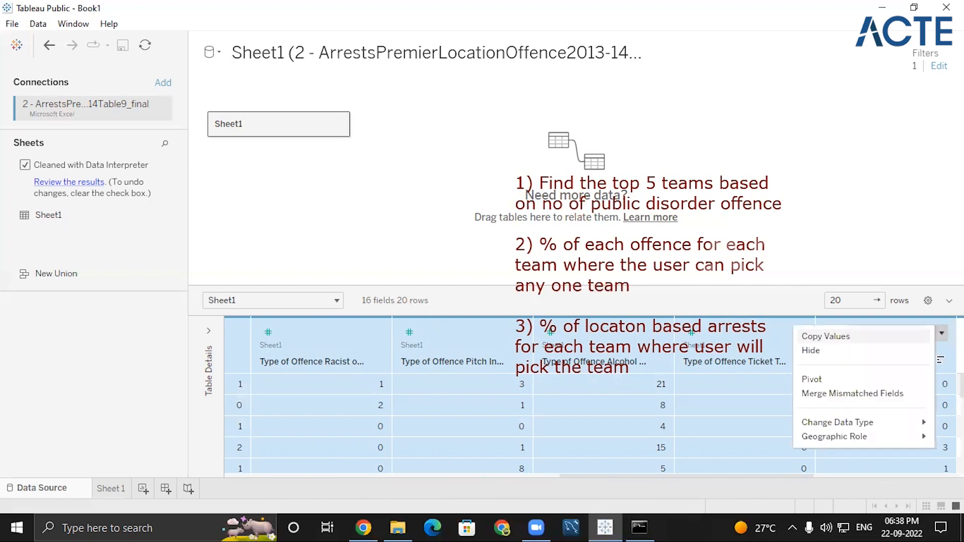
click(841, 379)
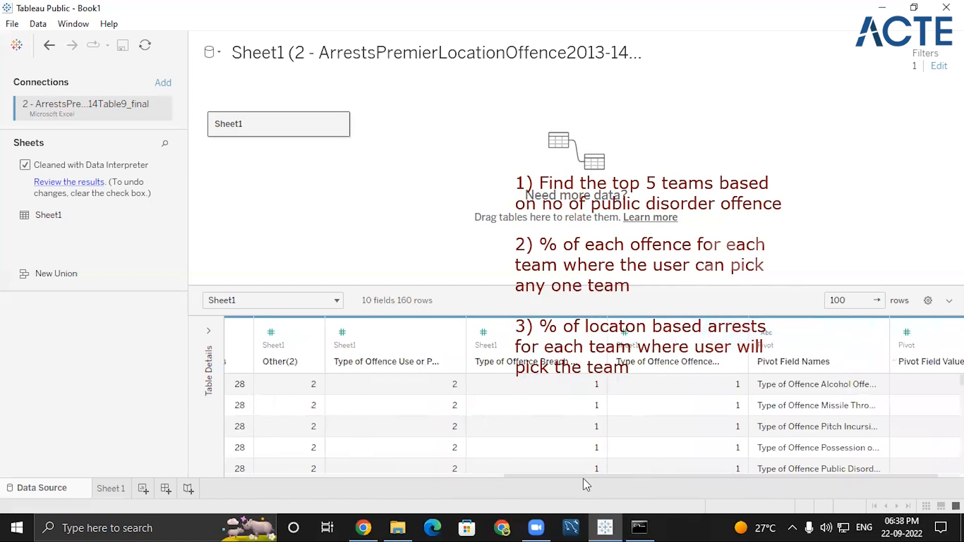
Rename the Pivot Field Values column as count_of_offence
scroll(623, 482, right, 2)
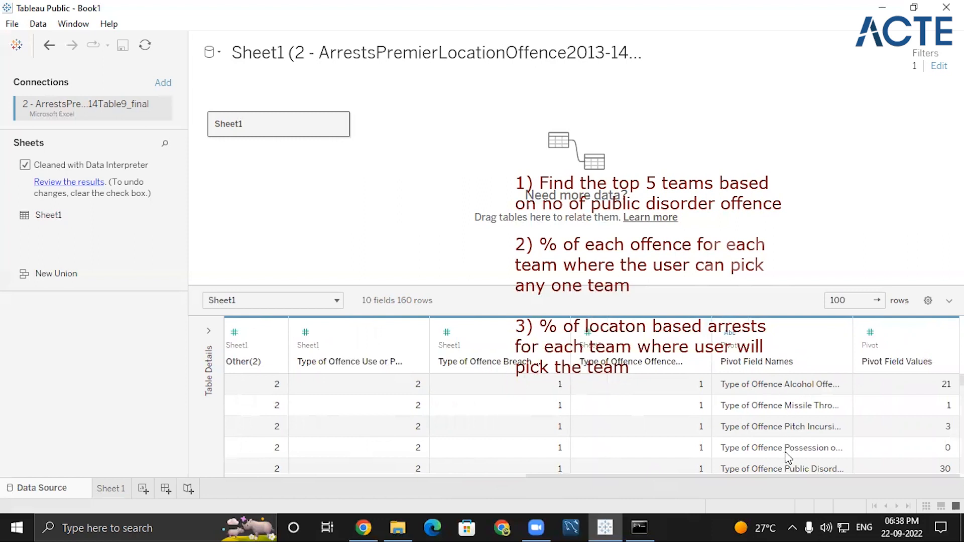
scroll(929, 444, down, 5)
scroll(929, 445, down, 3)
double_click(900, 363)
text(co)
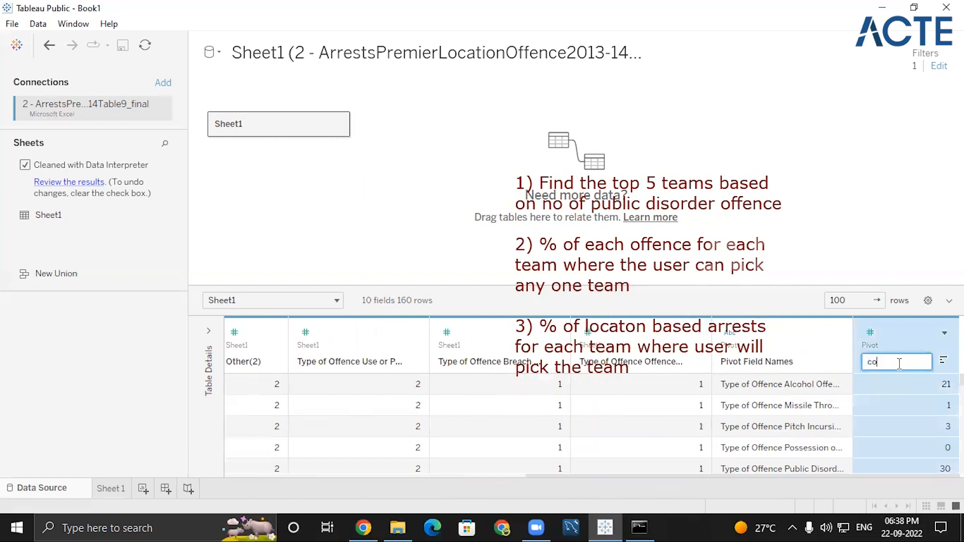
text(unt_of_offence)
key(Return)
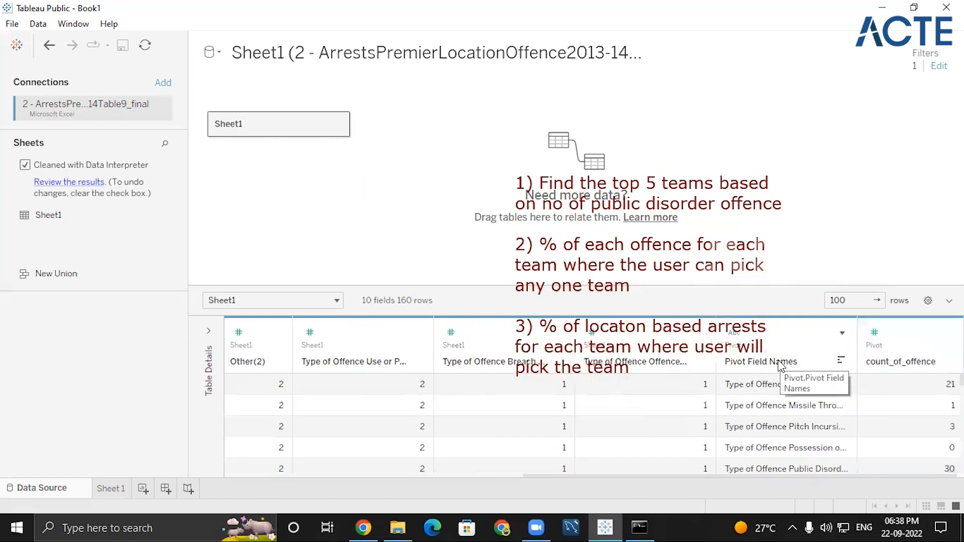
double_click(779, 362)
text(Offences)
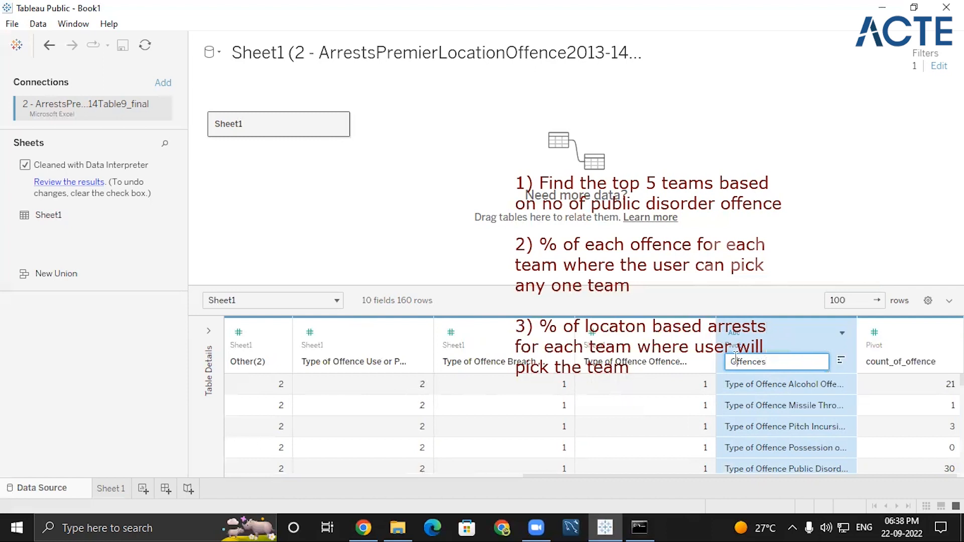
key(BackSpace)
key(BackSpace)
key(BackSpace)
key(BackSpace)
key(BackSpace)
key(BackSpace)
key(BackSpace)
key(BackSpace)
click(841, 79)
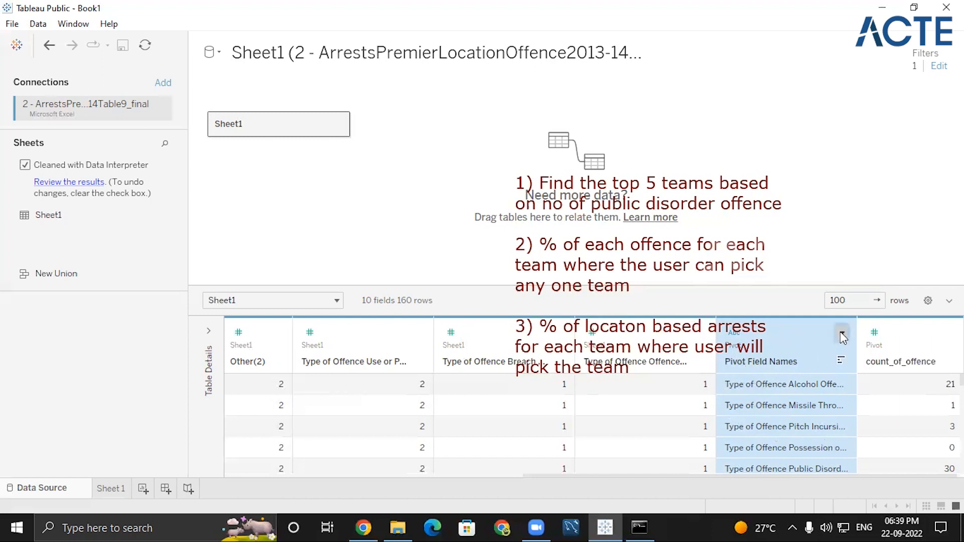
Try to create a calculated field from the Pivot Field Names column in the data source preview
click(841, 334)
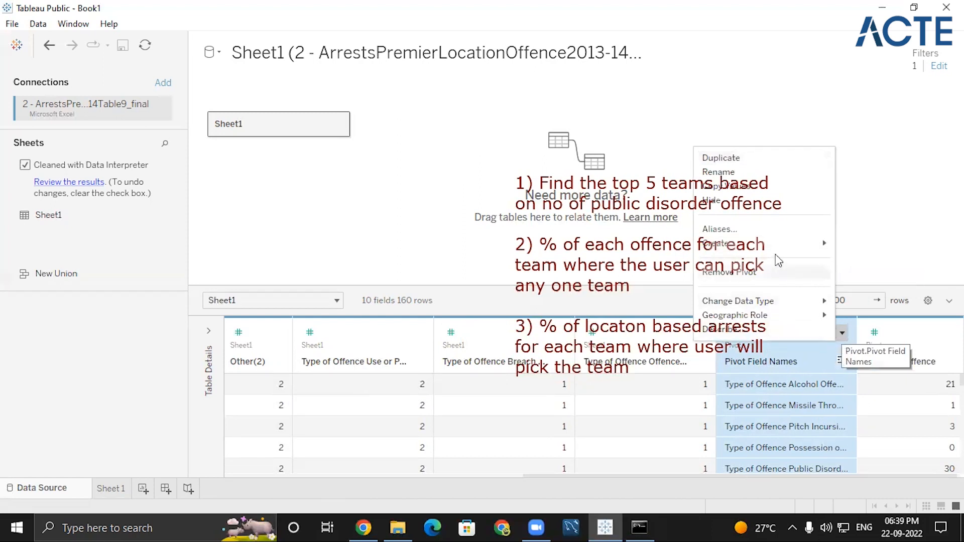
mouse_move(774, 246)
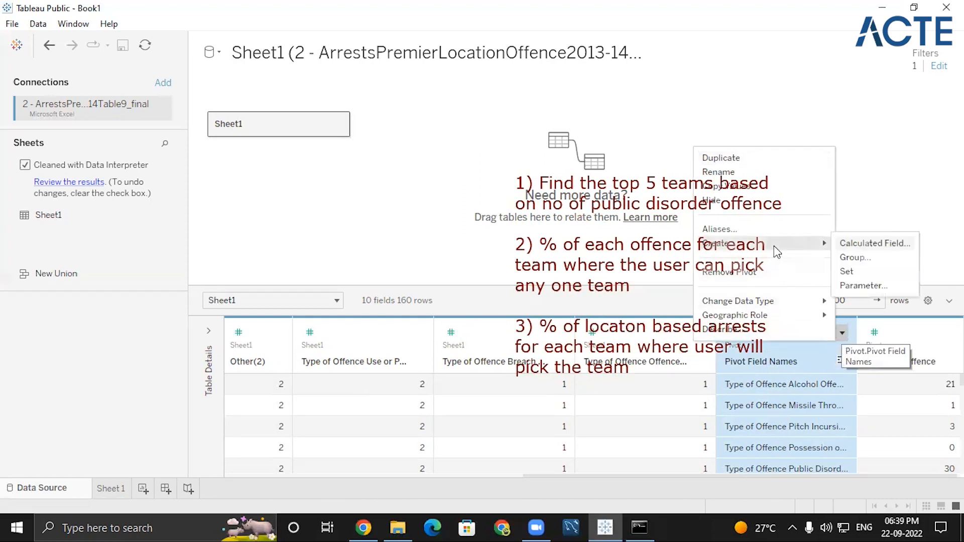
click(850, 246)
drag(419, 199, 278, 195)
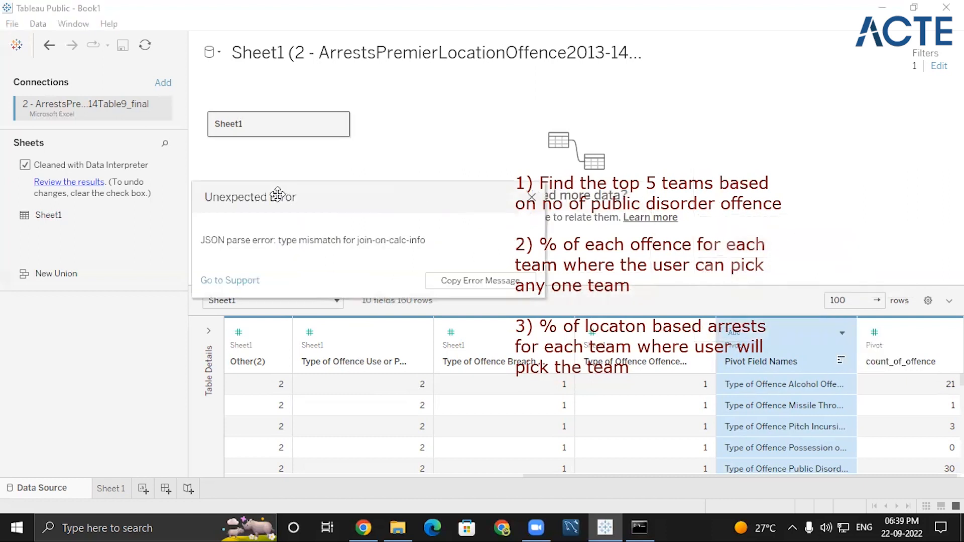
click(531, 197)
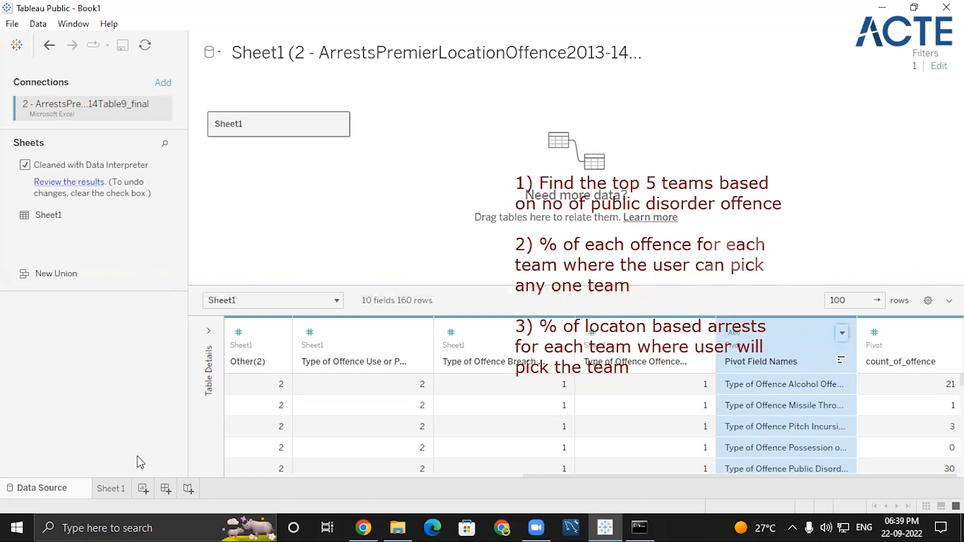
On Sheet 1, create a calculated field from Pivot Field Names and name it Types of Offences
click(111, 488)
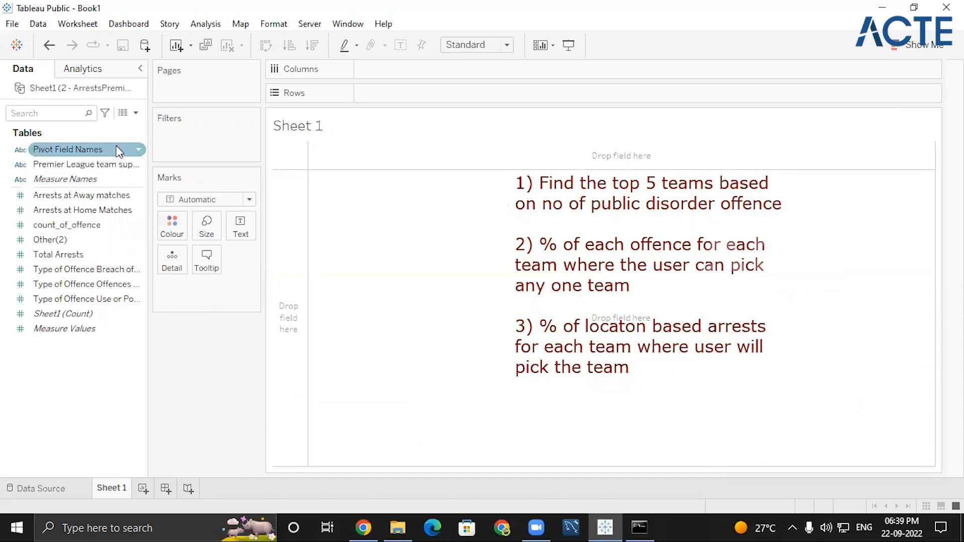
click(139, 146)
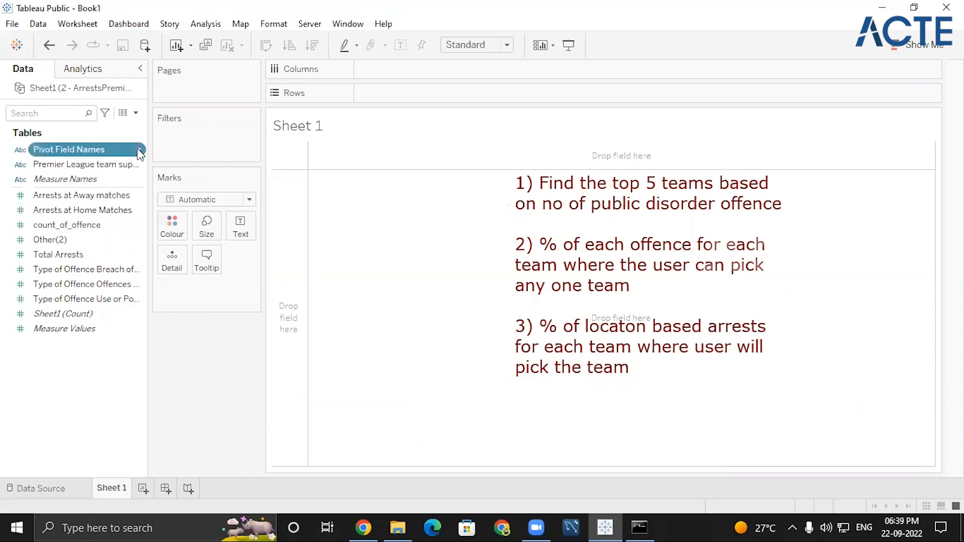
click(137, 150)
mouse_move(205, 251)
click(293, 251)
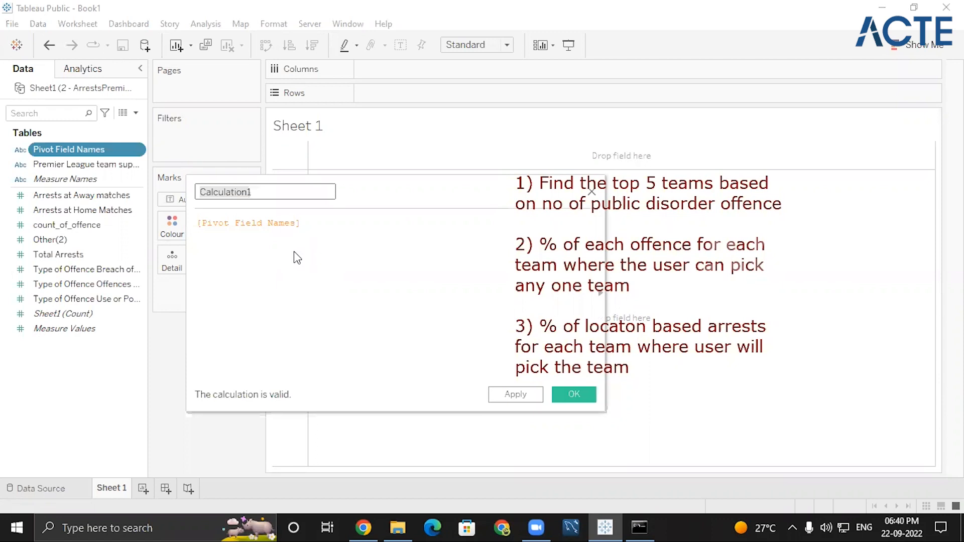
key(ctrl+a)
key(BackSpace)
text(Type)
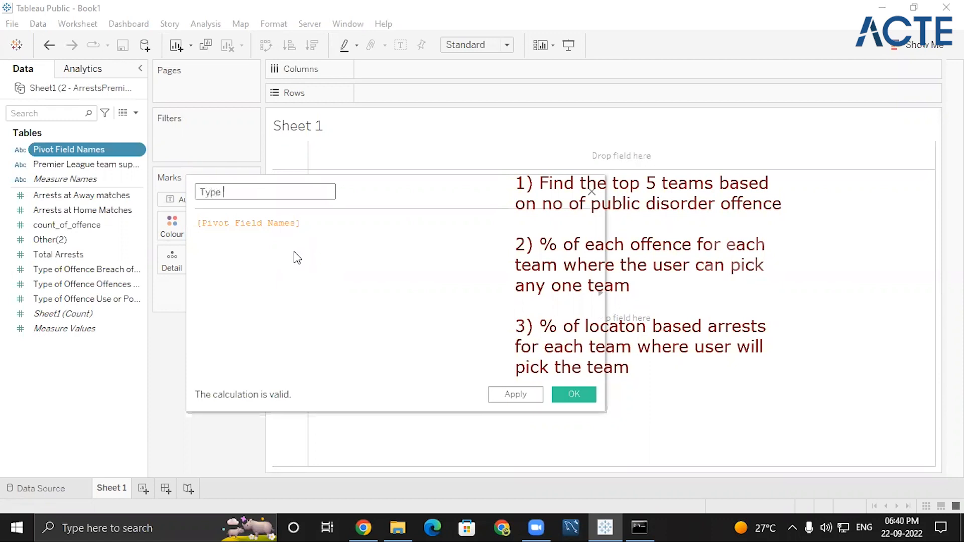
text(s of Offences)
click(199, 223)
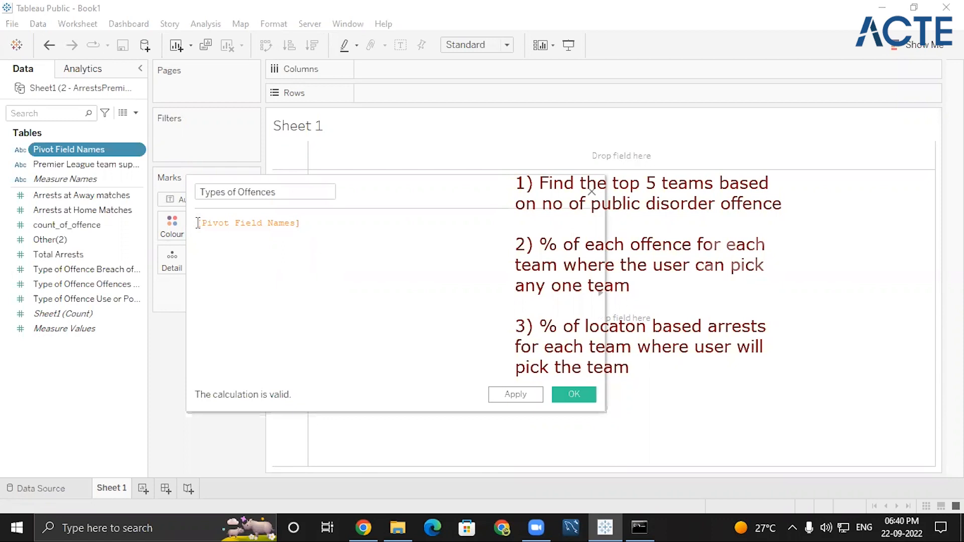
text(if)
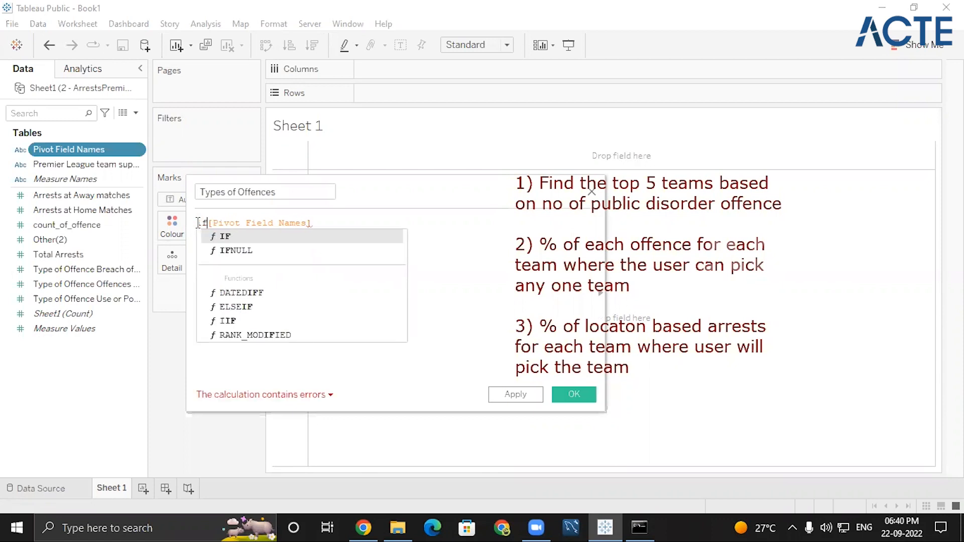
key(Return)
key(BackSpace)
key(Return)
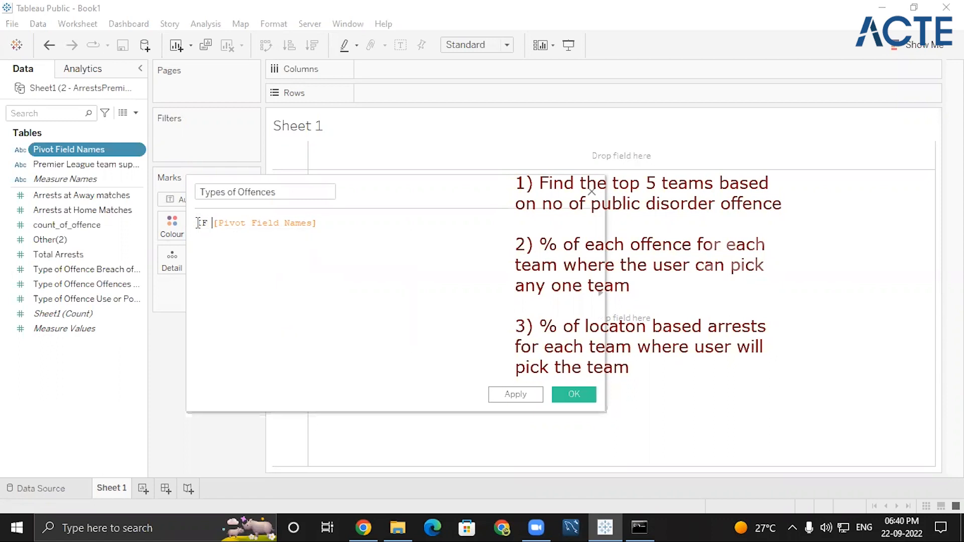
key(BackSpace)
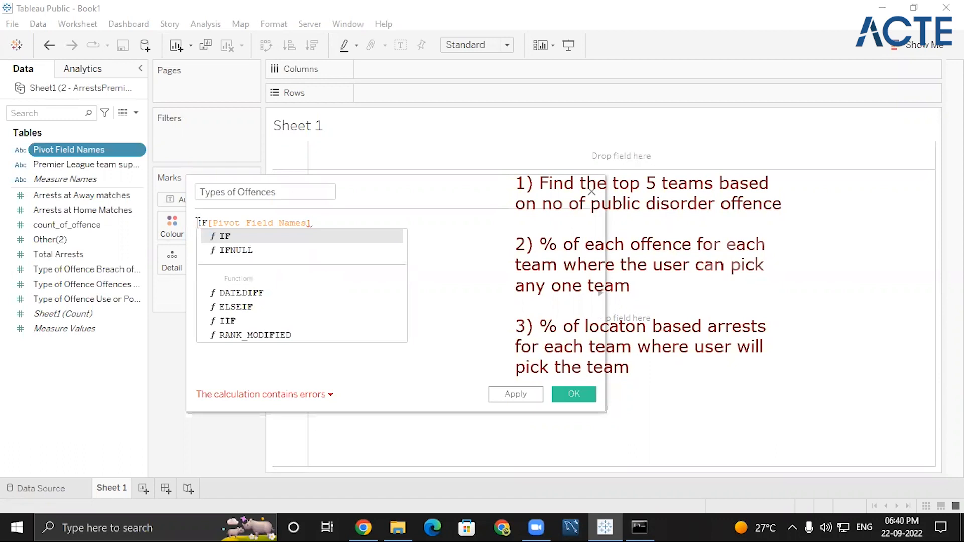
key(BackSpace)
key(BackSpace)
Begin the formula with a REPLACE function that takes [Pivot Field Names] as its string argument
text(repl)
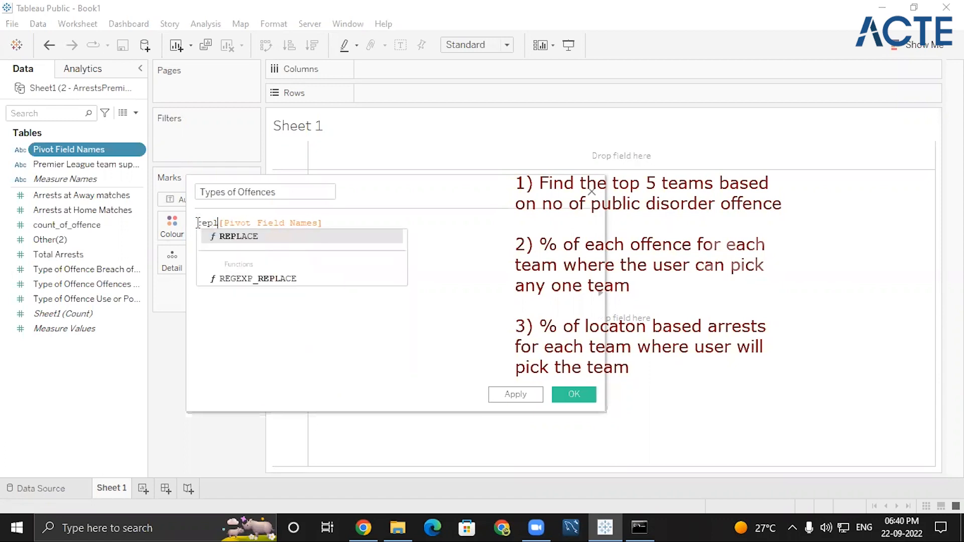
key(Return)
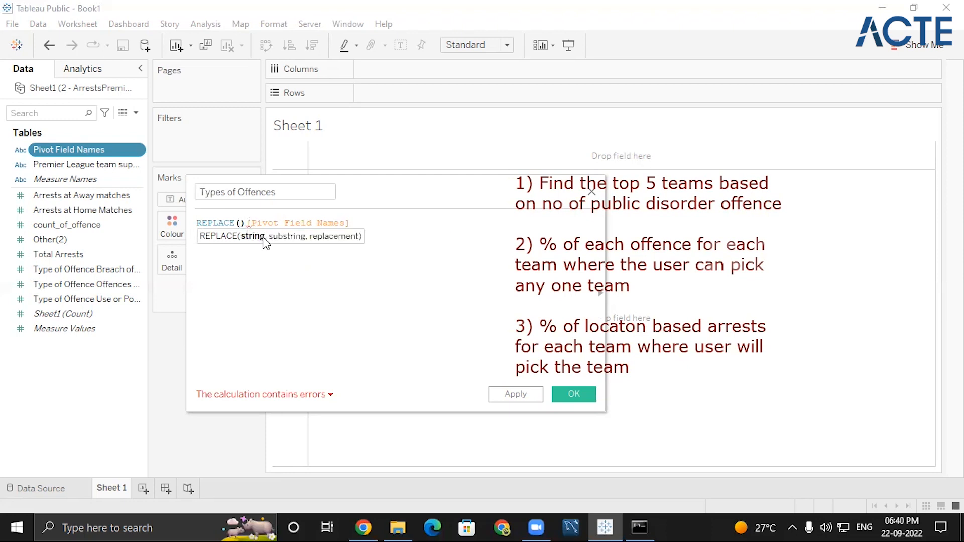
click(342, 225)
double_click(342, 223)
key(ctrl+shift+Left)
key(shift+Right)
key(shift+Right)
key(shift+Right)
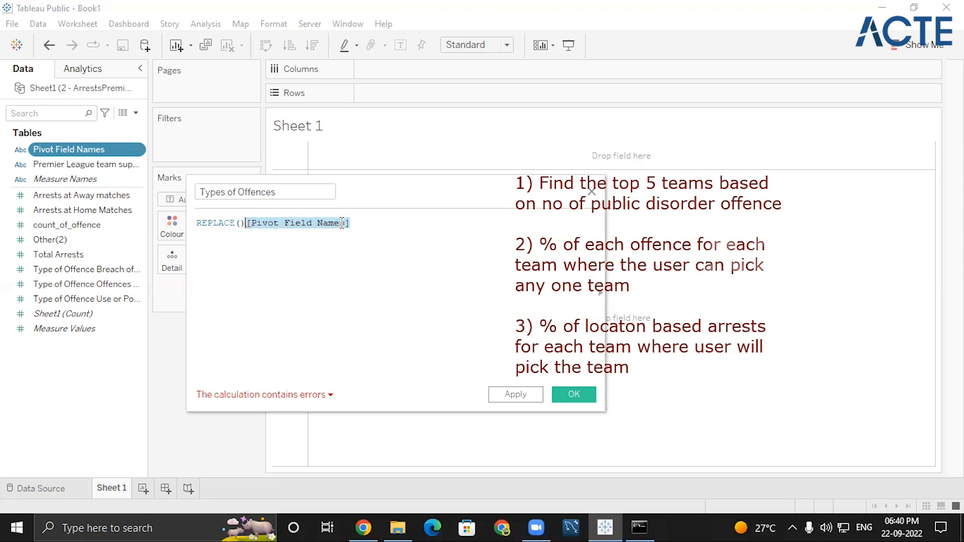
key(BackSpace)
click(240, 223)
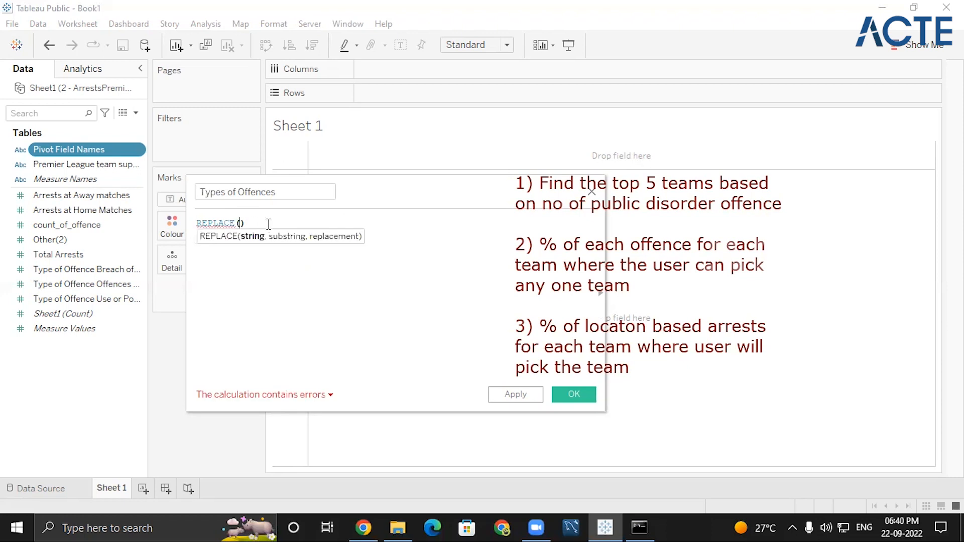
text([Pivot Field Names])
text(,)
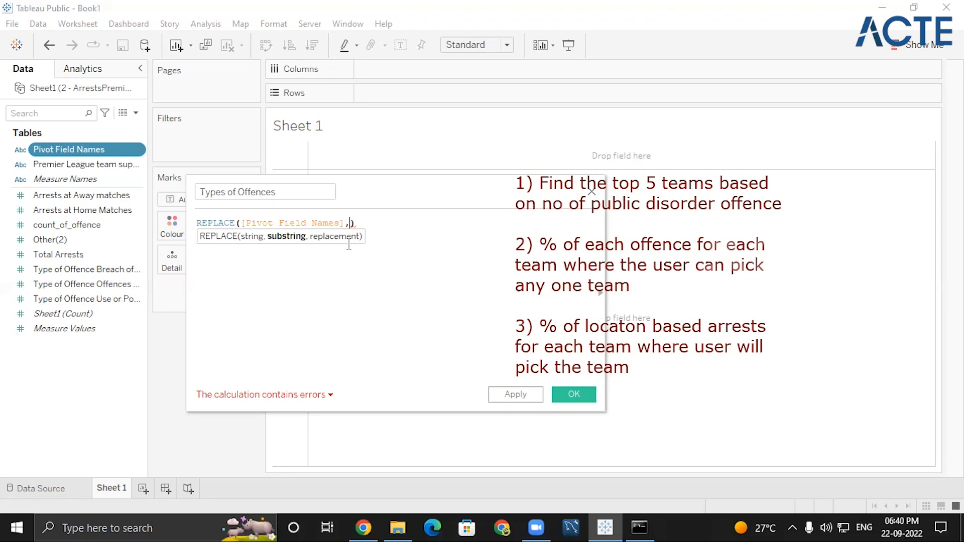
Complete the REPLACE formula with "Type of Offence" as the substring and "" as the replacement, and save the calculated field
text(")
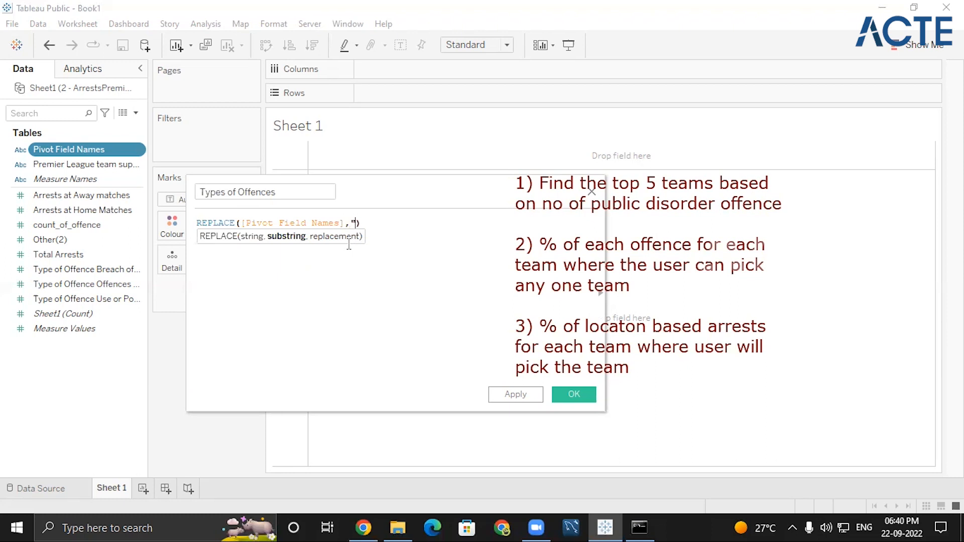
text(Type of Offence)
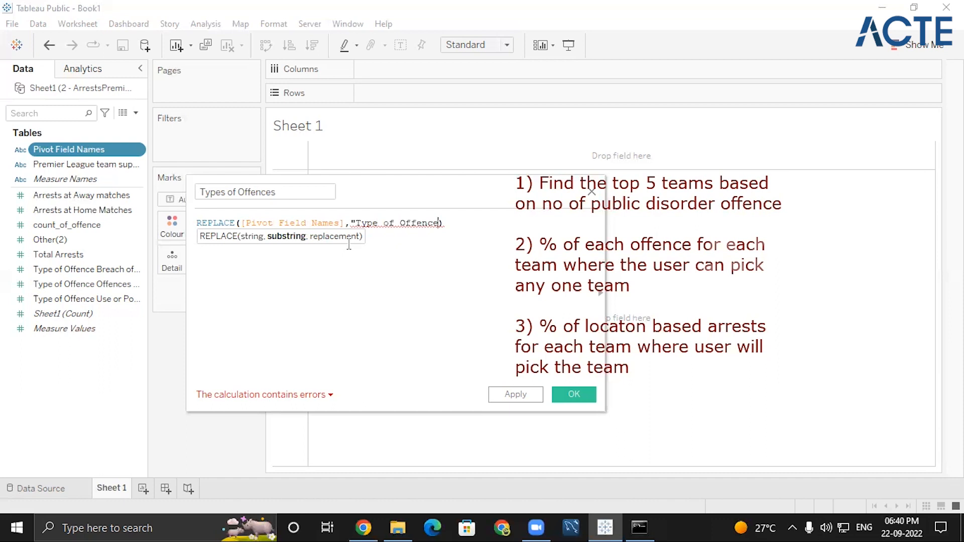
text(")
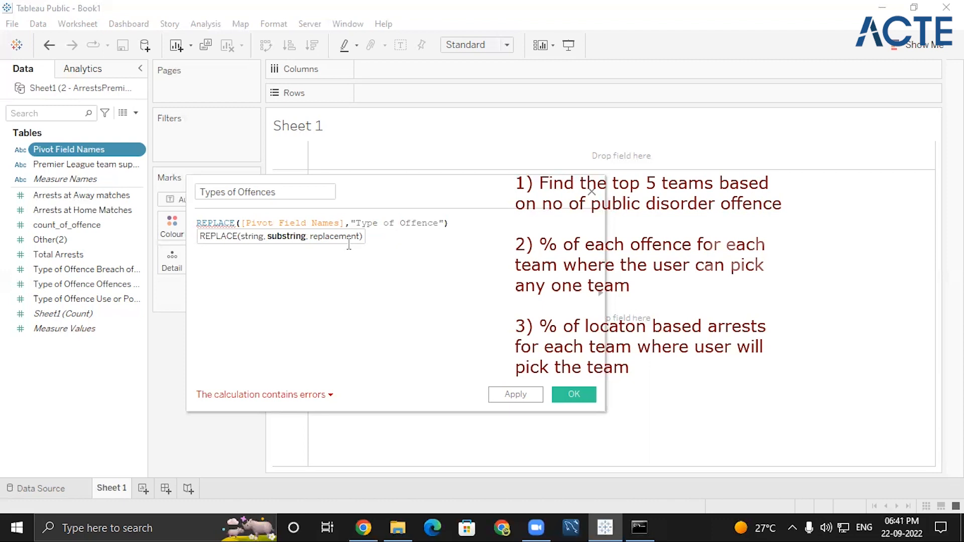
text(,)
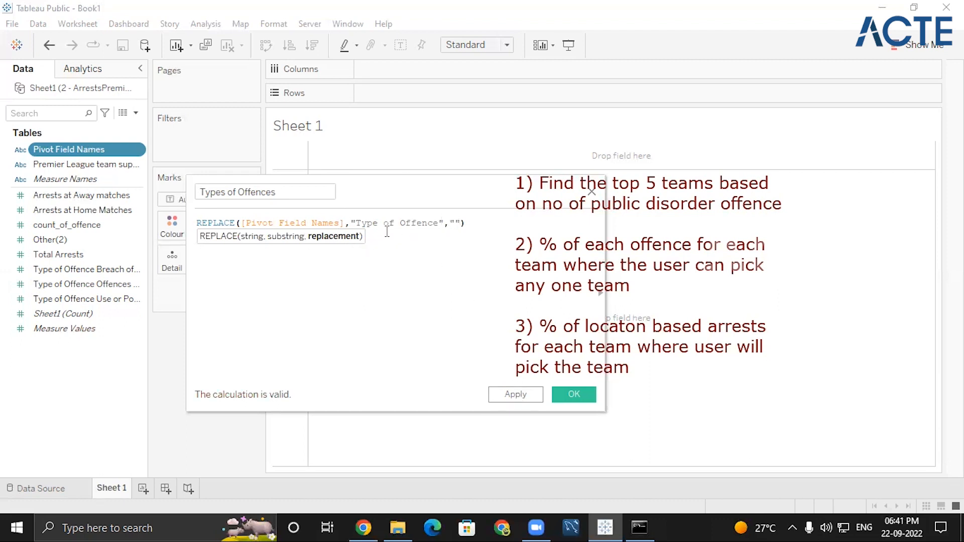
click(515, 396)
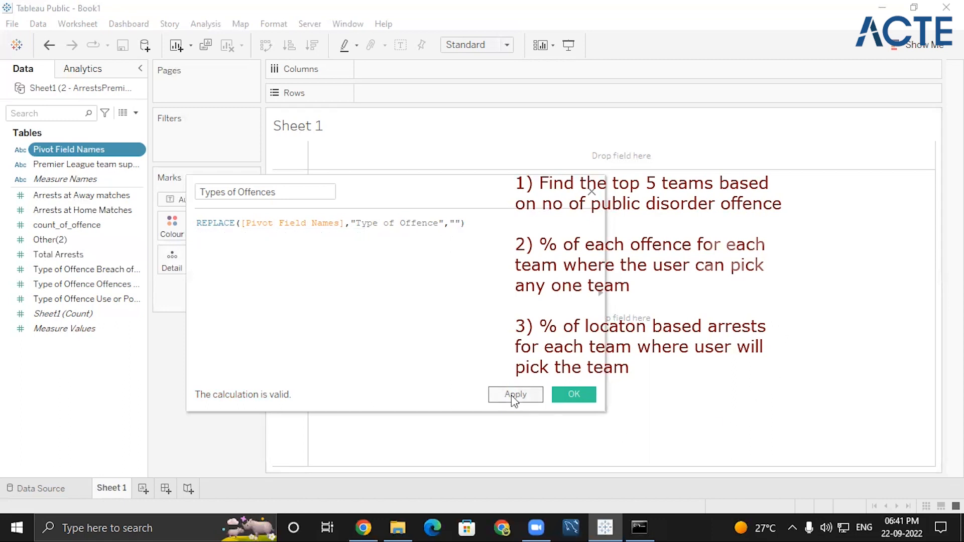
click(571, 397)
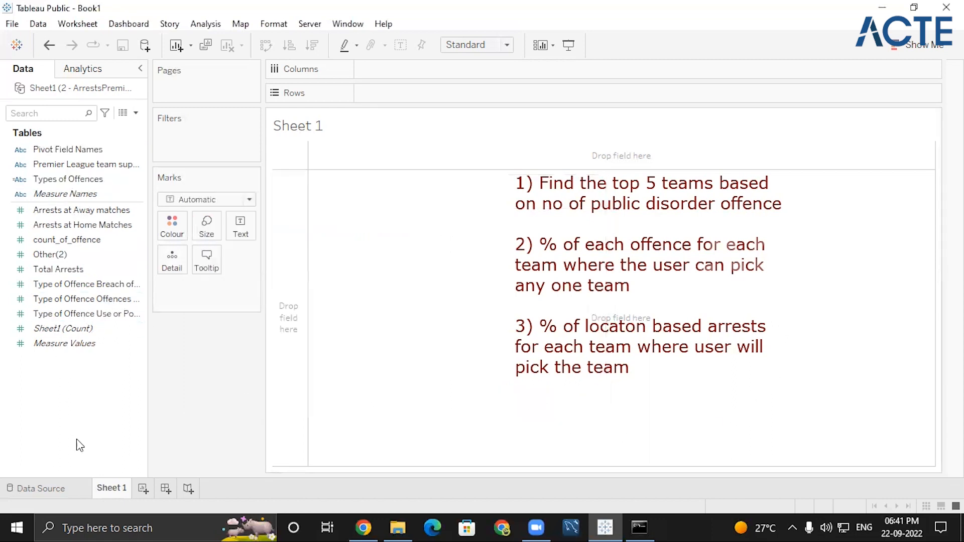
In the data source, add the remaining Type of Offence columns (Use or Possession, Breach of Banning Order, Offences against Property) to the existing pivot
click(41, 489)
drag(602, 476, 543, 472)
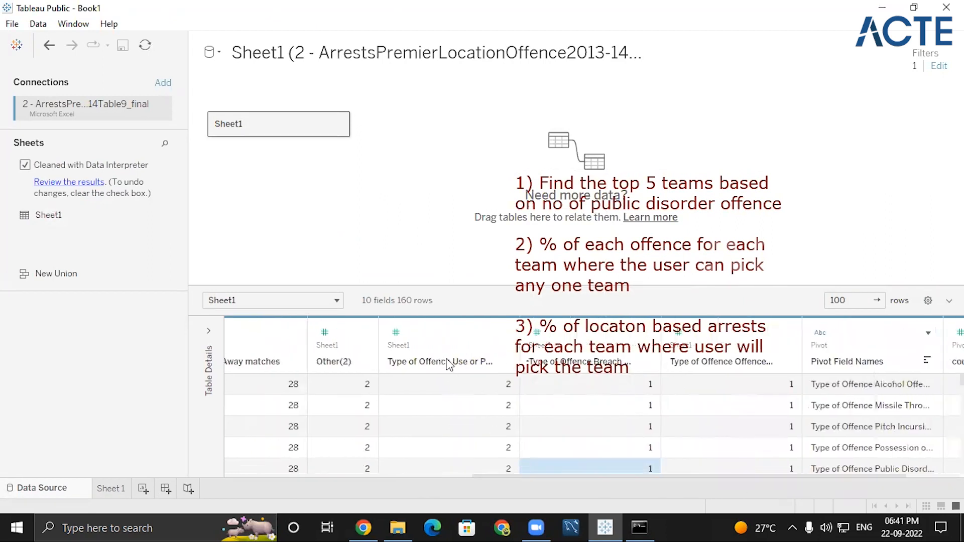
click(448, 364)
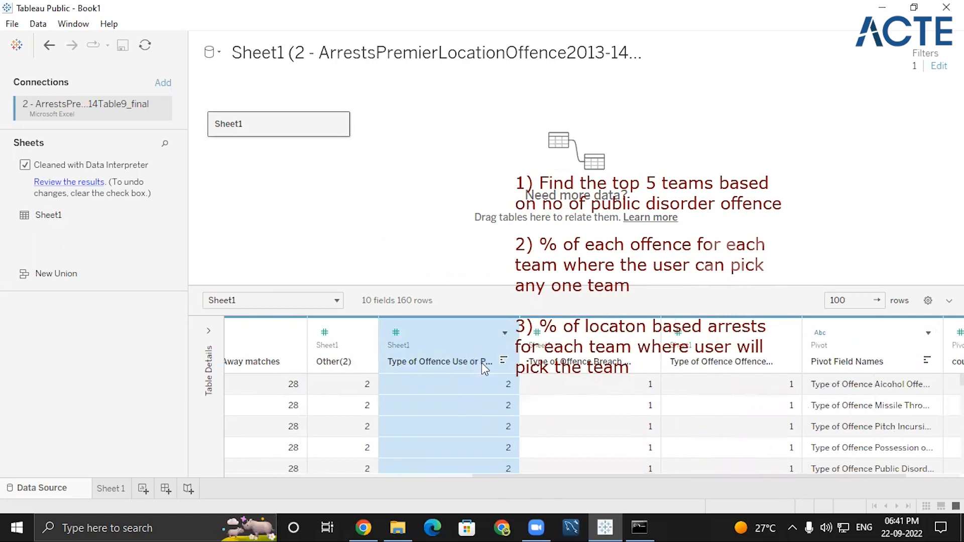
scroll(481, 362, down, 1)
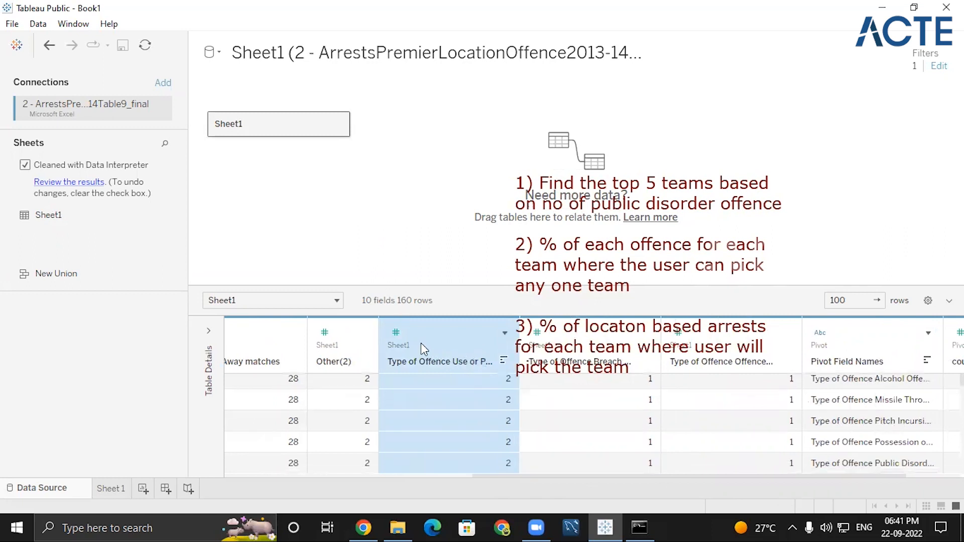
shift+click(749, 363)
shift+click(886, 360)
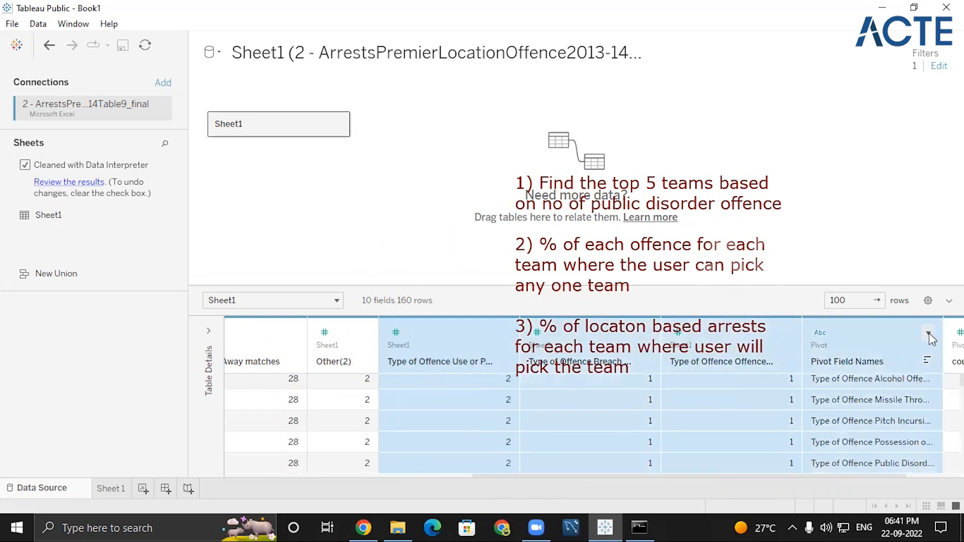
click(929, 334)
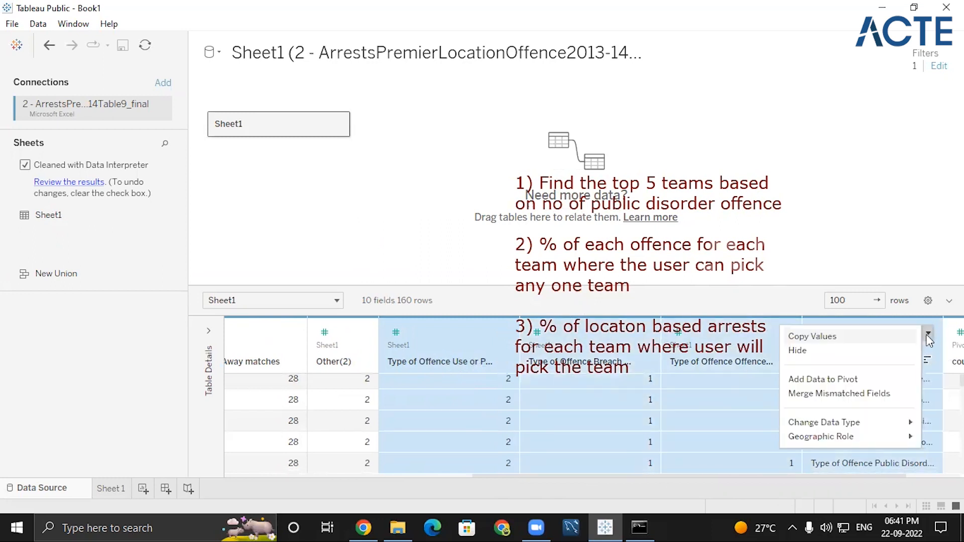
click(839, 381)
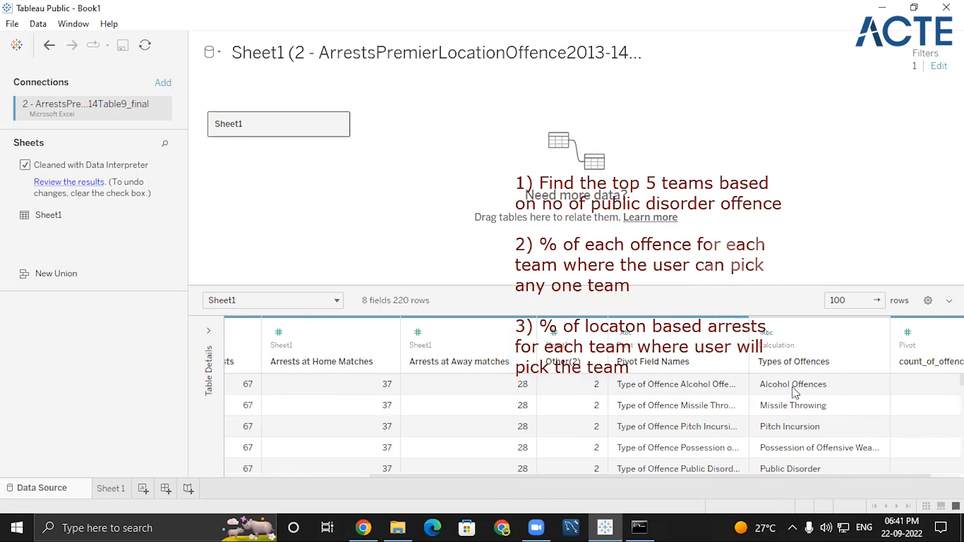
Check the Types of Offences values against the pivot and hide the redundant Pivot Field Names column
scroll(795, 452, down, 3)
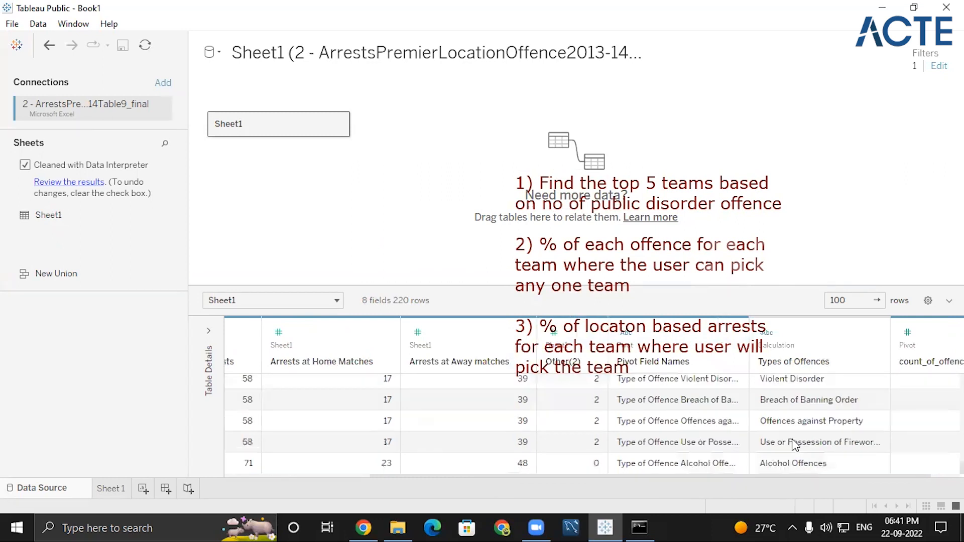
scroll(828, 404, up, 3)
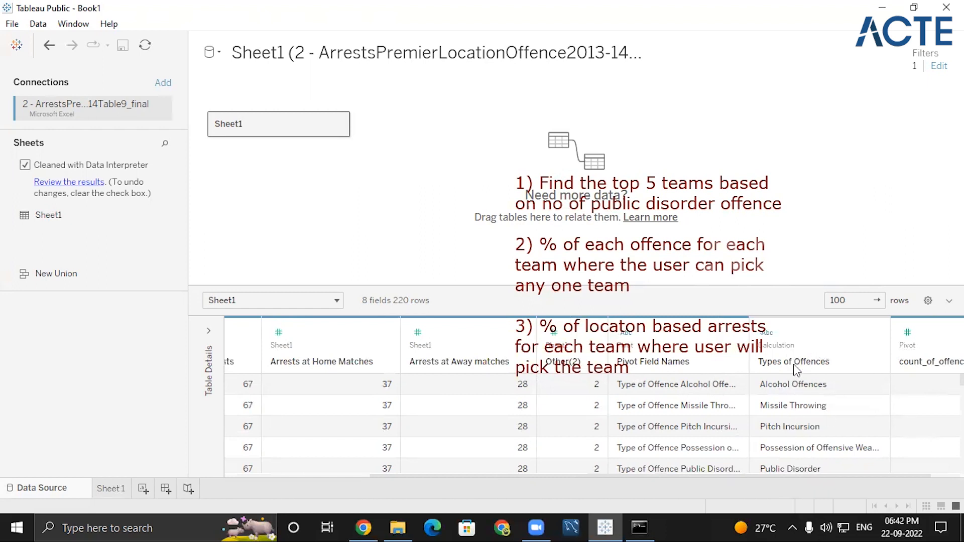
click(734, 335)
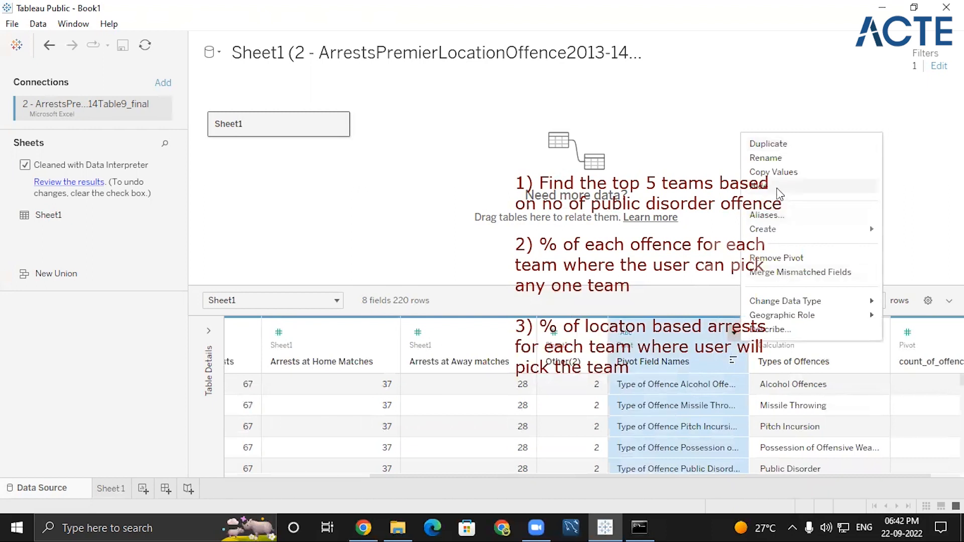
click(779, 193)
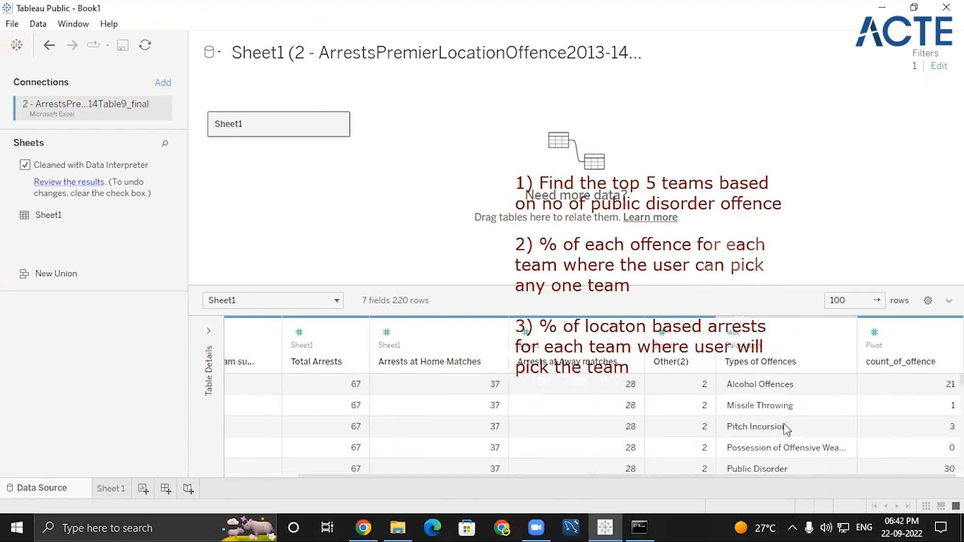
scroll(674, 476, right, 1)
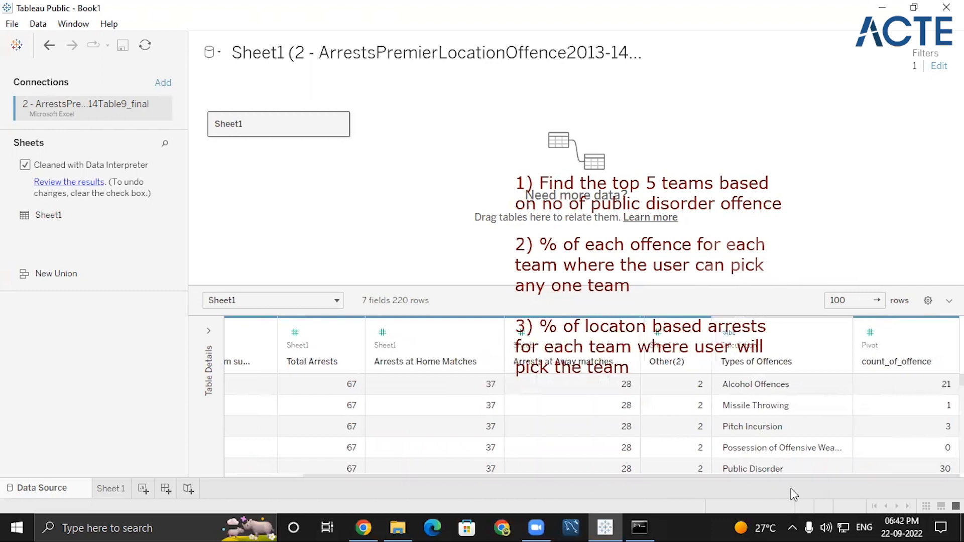
drag(638, 476, 423, 457)
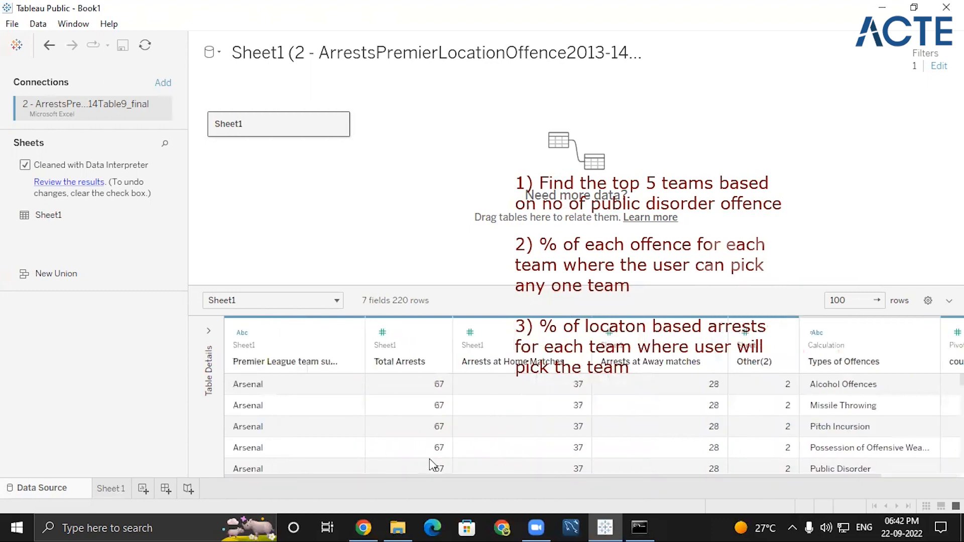
click(689, 471)
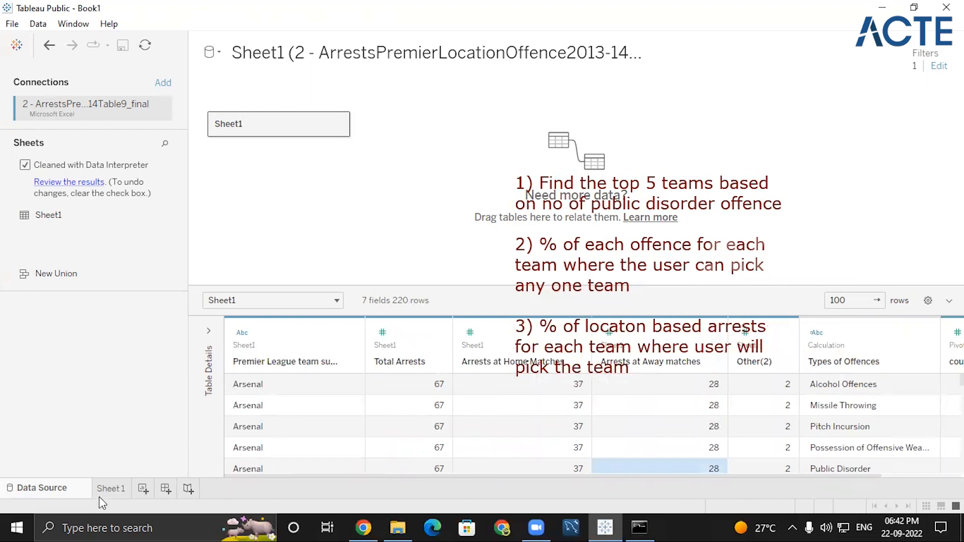
On Sheet 1, filter Types of Offences to Public Disorder only, keeping the field off the rows
click(109, 488)
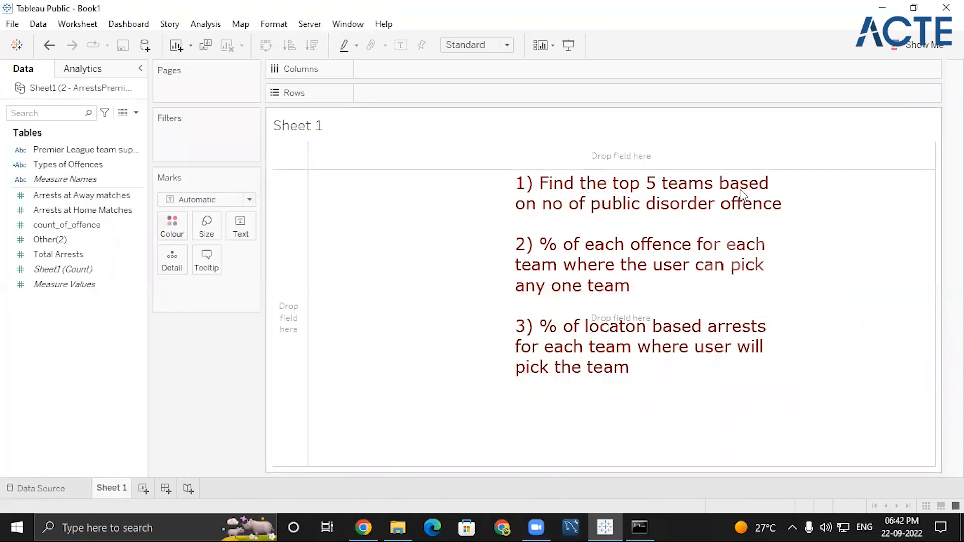
click(90, 210)
click(95, 166)
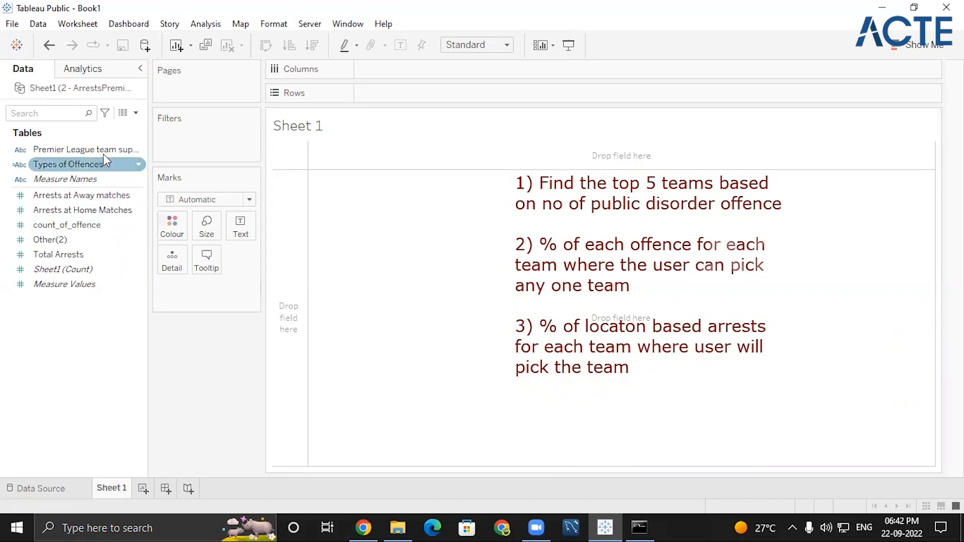
mouse_move(119, 168)
mouse_down()
mouse_move(192, 122)
mouse_move(107, 176)
mouse_up()
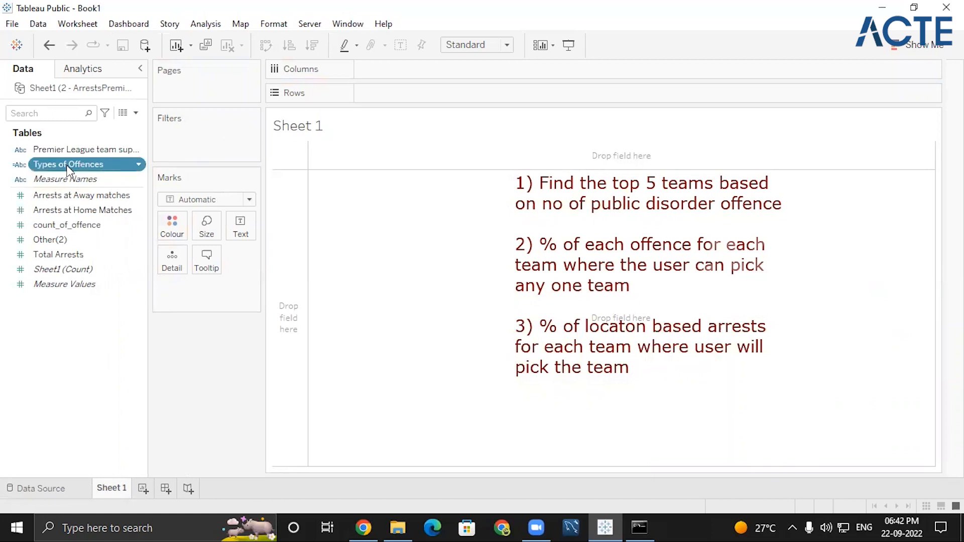
drag(69, 170, 311, 93)
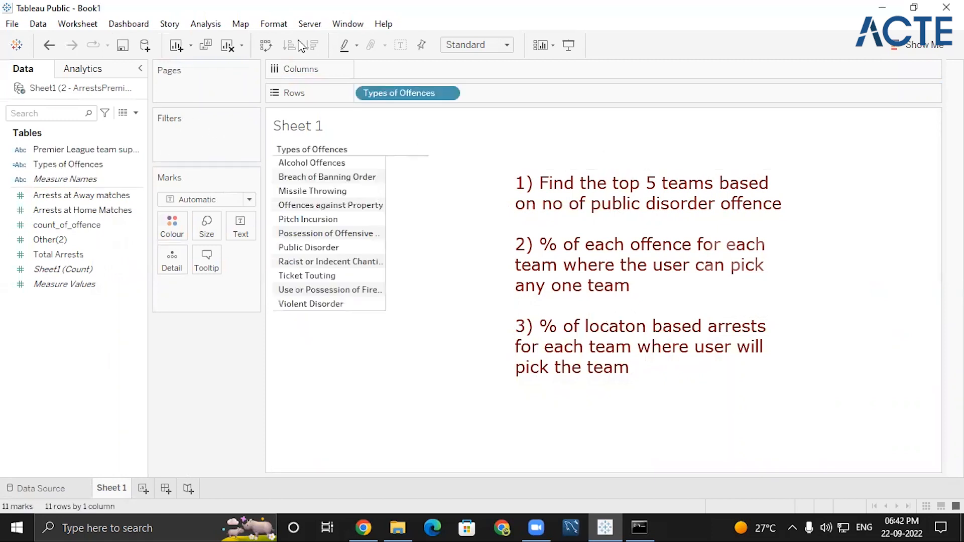
mouse_move(392, 93)
mouse_down()
mouse_move(189, 125)
mouse_move(230, 150)
mouse_up()
click(347, 234)
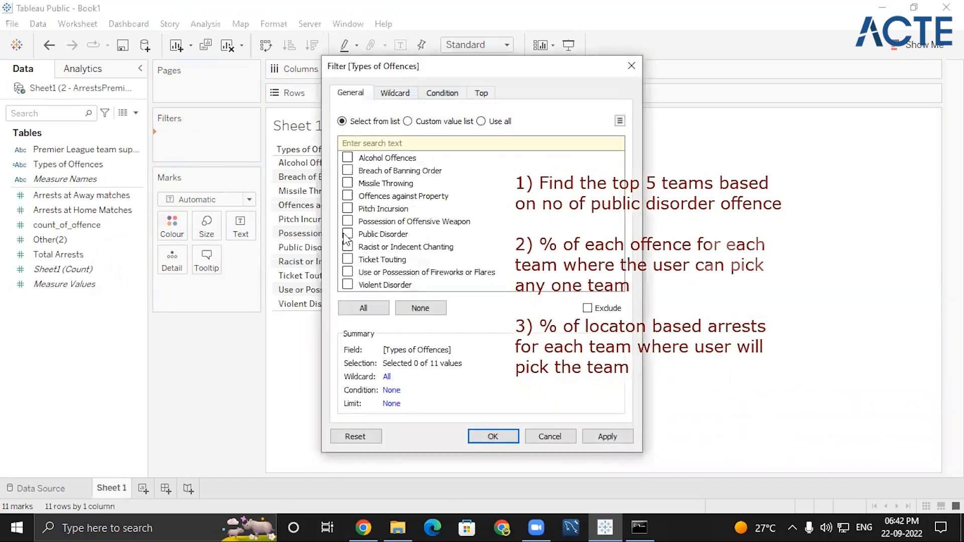
click(493, 438)
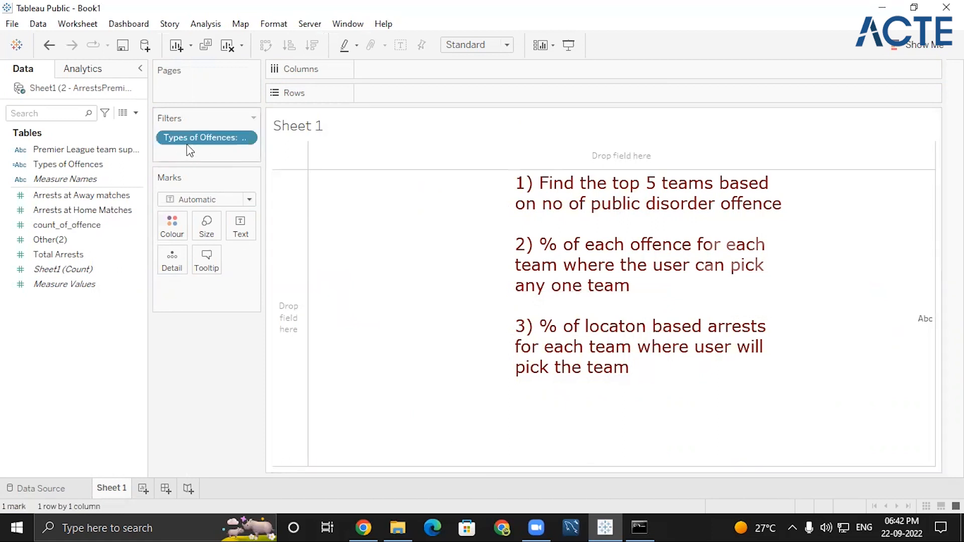
List the Premier League teams as rows with the sum of count_of_offence for each team
click(61, 149)
double_click(62, 146)
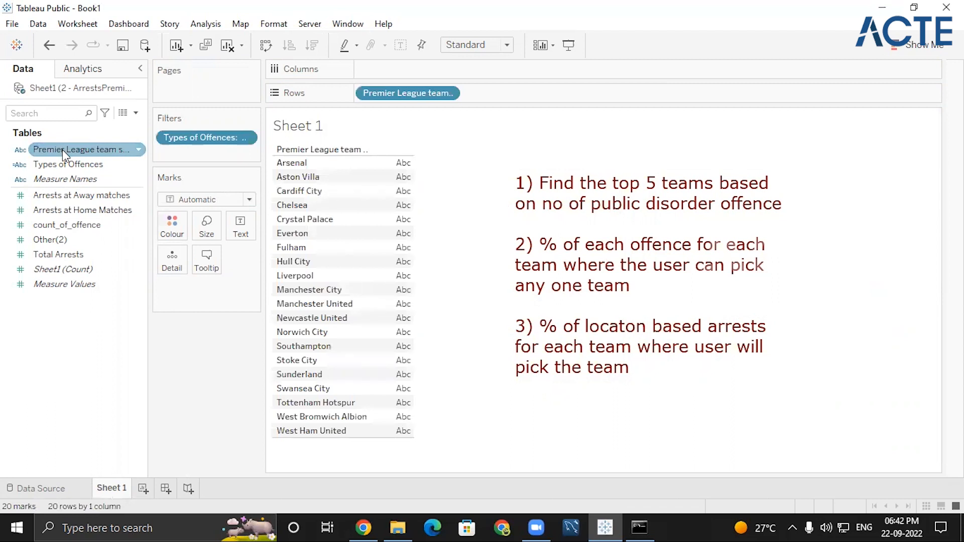
click(62, 225)
click(80, 185)
click(81, 210)
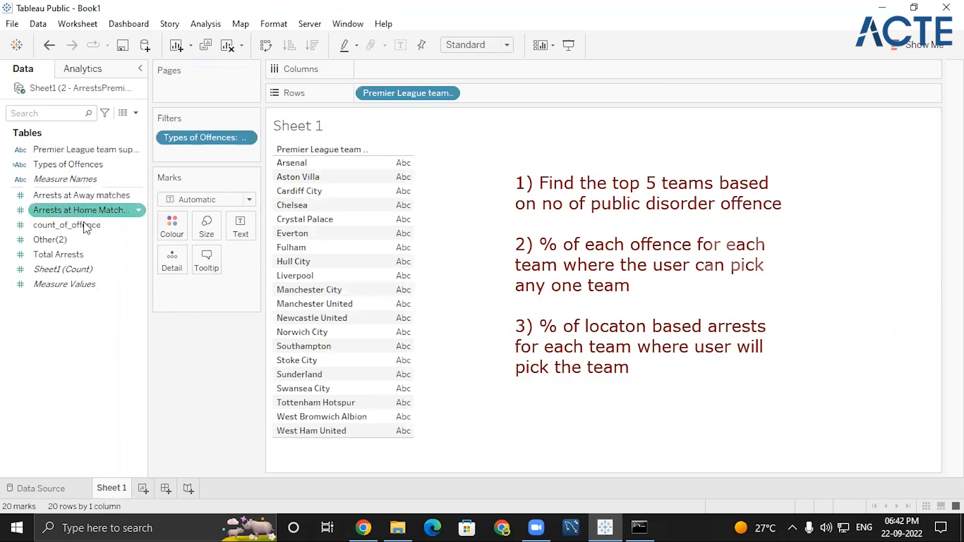
click(86, 225)
double_click(86, 225)
click(488, 219)
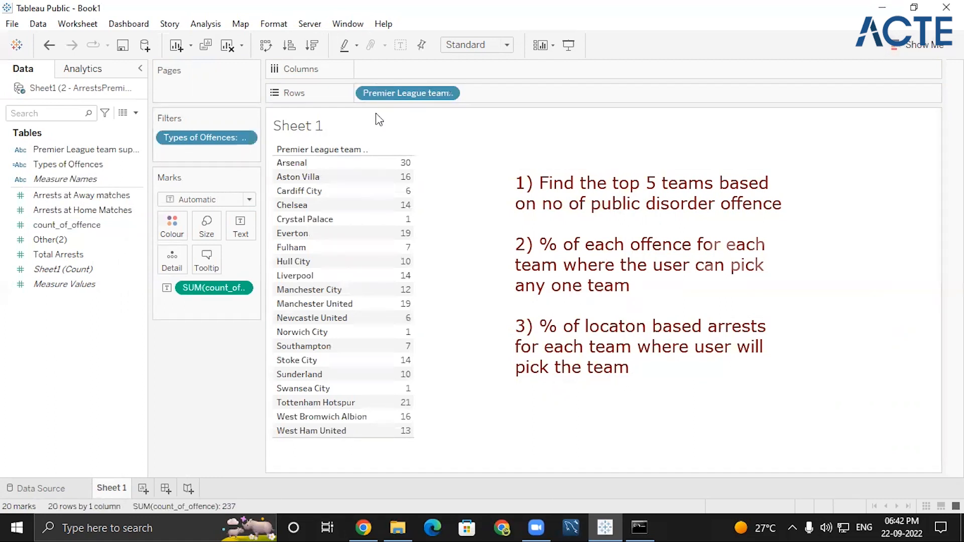
Filter the Premier League team field to the top 5 by sum of count_of_offence
click(447, 93)
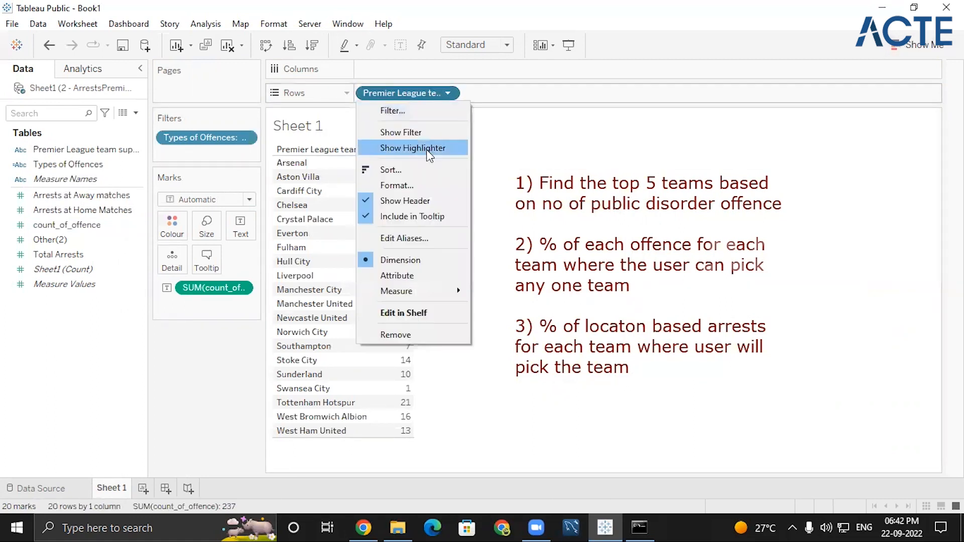
click(391, 112)
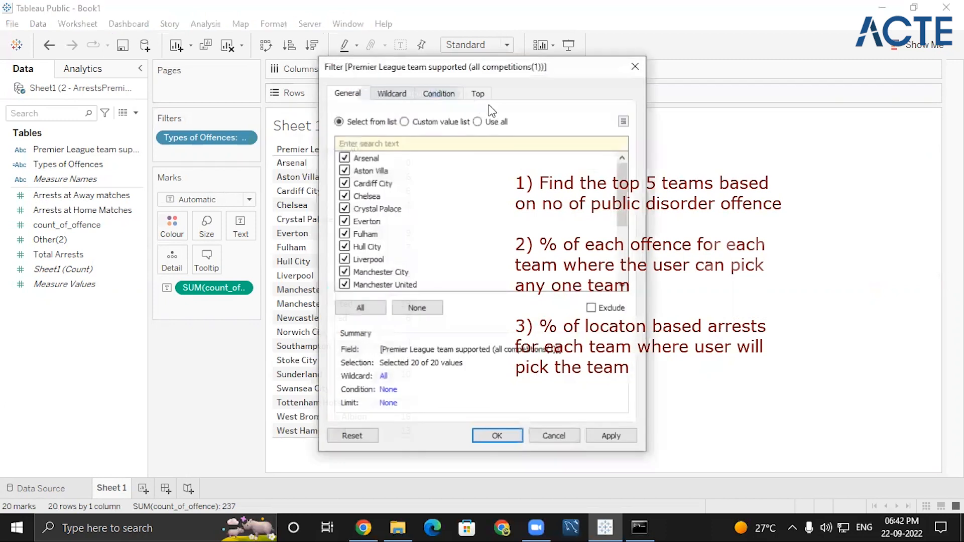
click(476, 96)
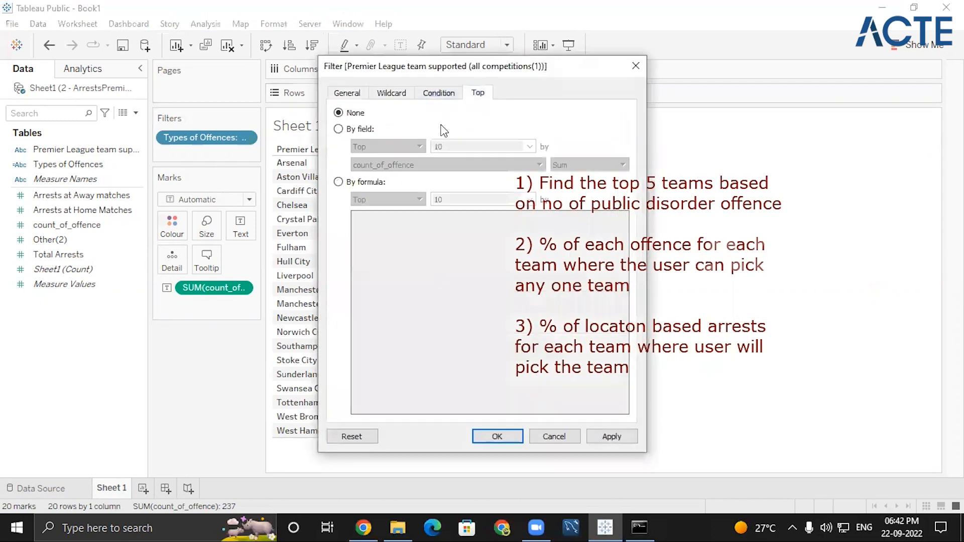
click(371, 129)
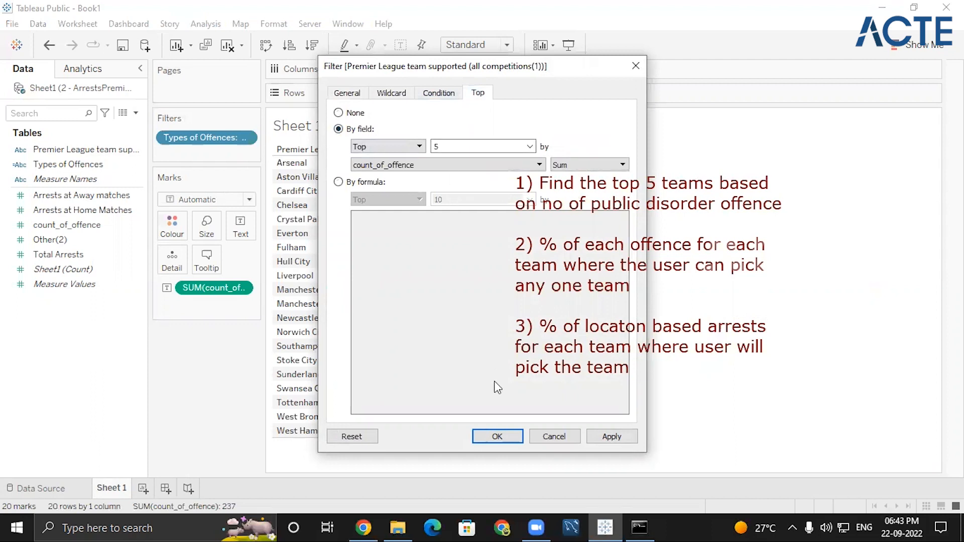
click(497, 437)
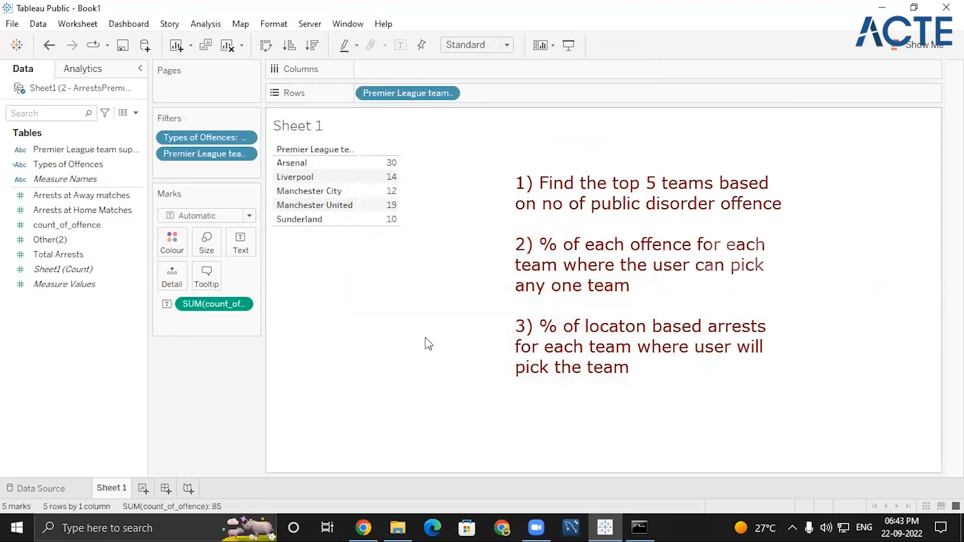
Convert the team table to a horizontal bar chart and swap its rows and columns to make the bars vertical
click(922, 45)
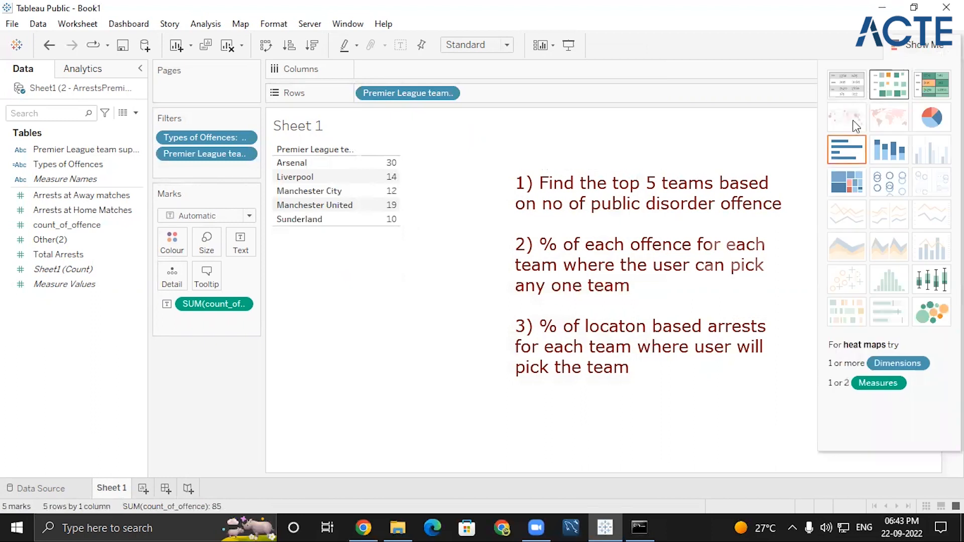
click(858, 151)
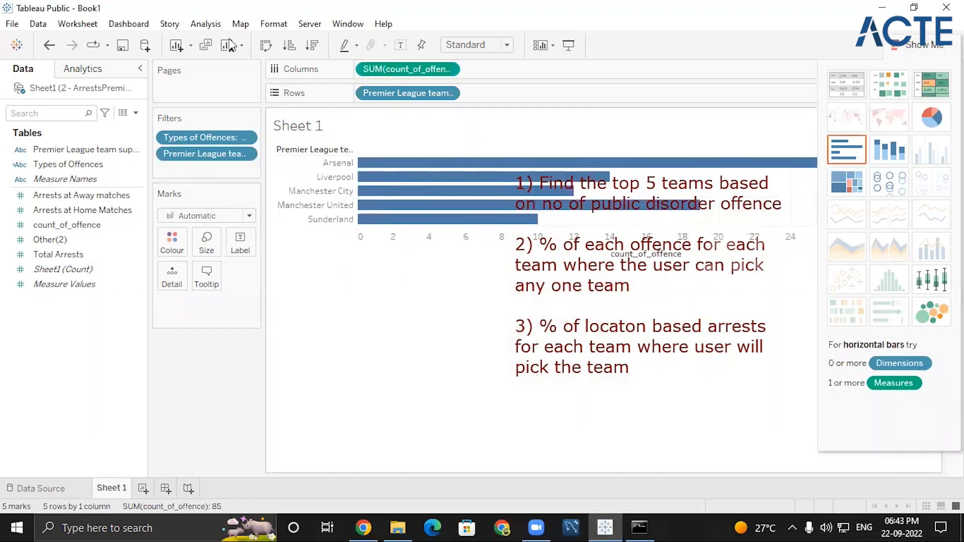
click(265, 45)
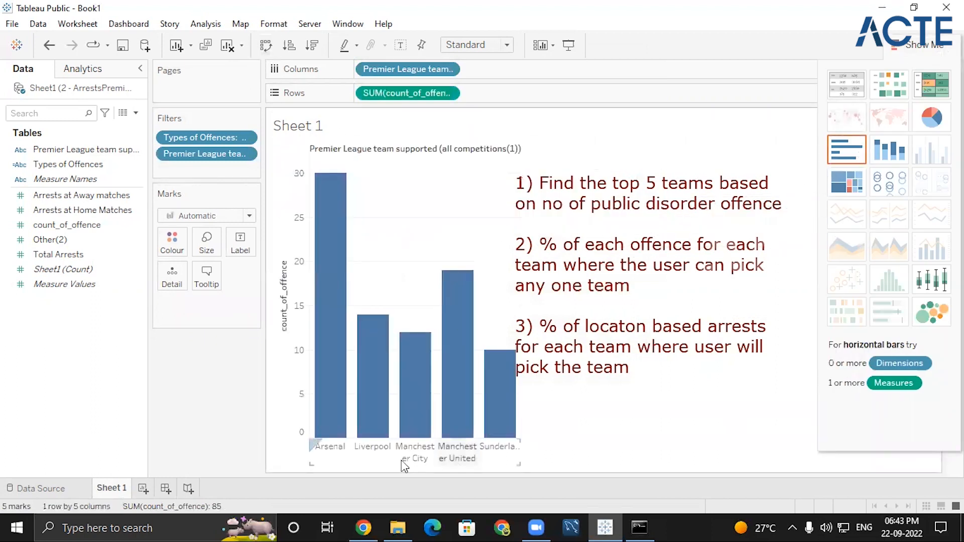
Sort the team bars in descending order of count_of_offence and show mark labels on them
click(283, 253)
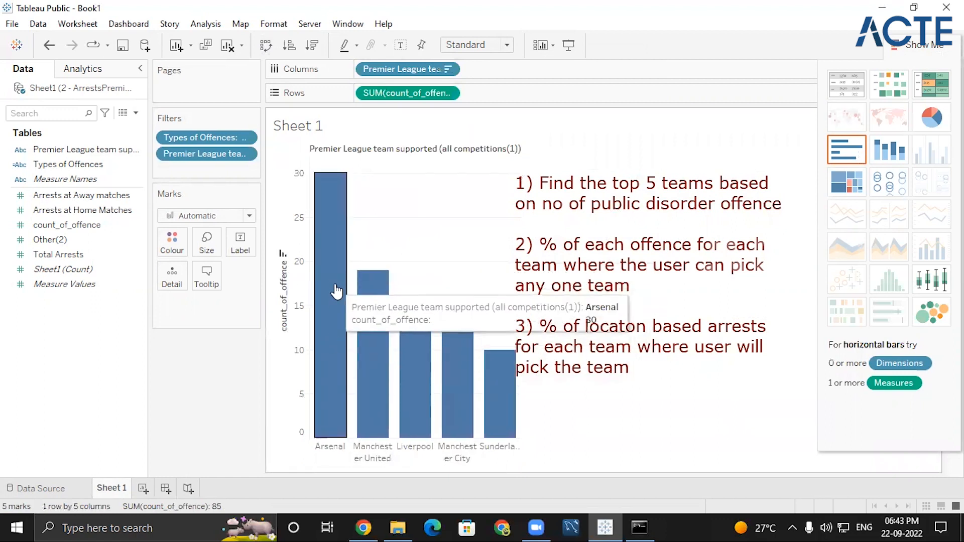
click(401, 45)
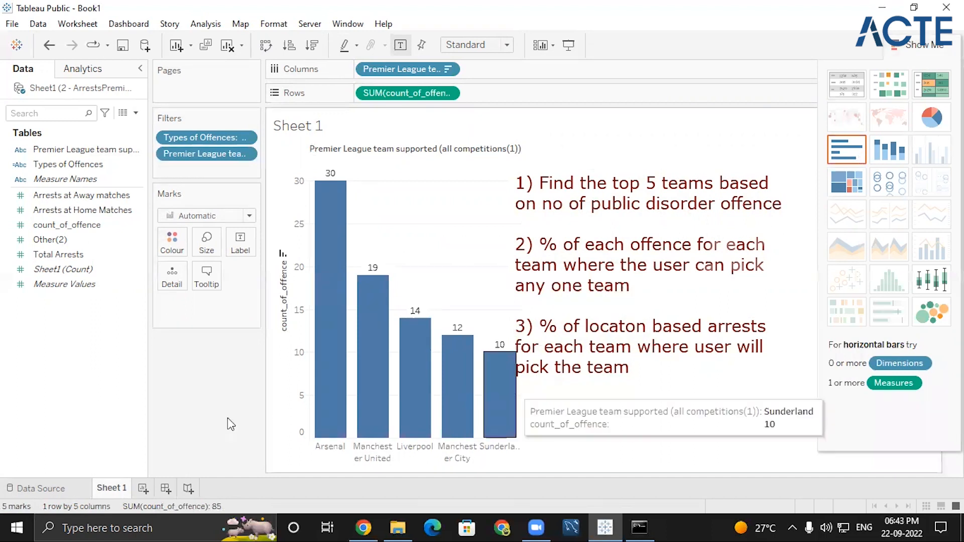
Add a new worksheet and filter it on the Premier League team field with all teams selected
click(142, 489)
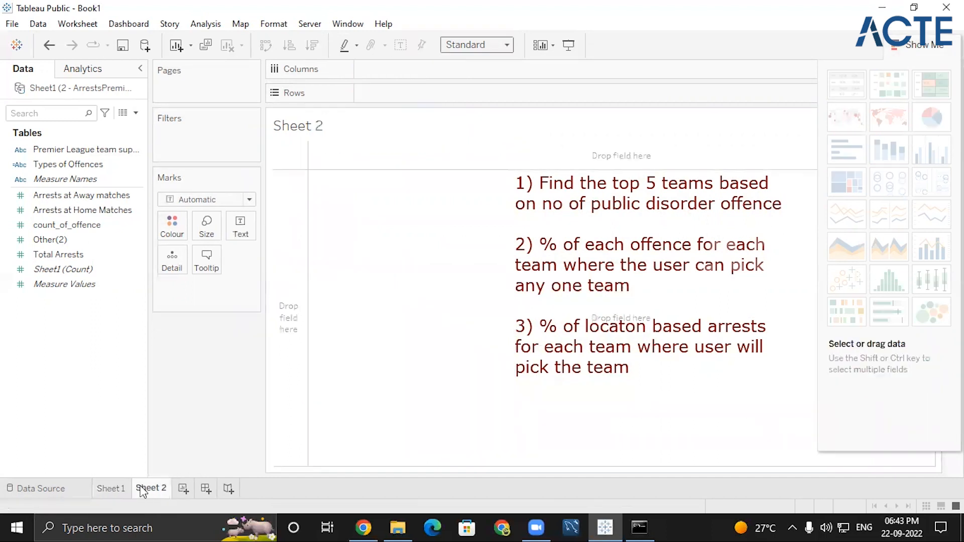
click(2, 168)
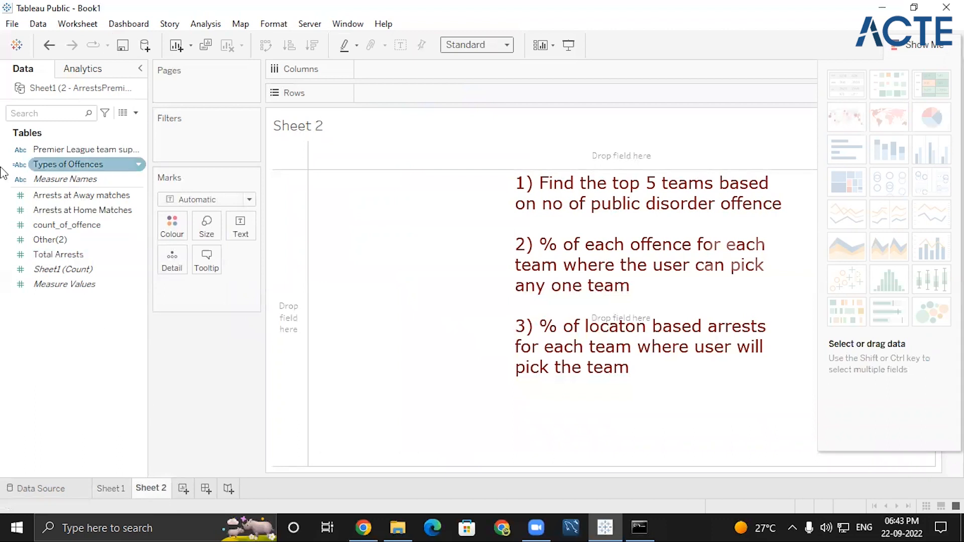
click(67, 153)
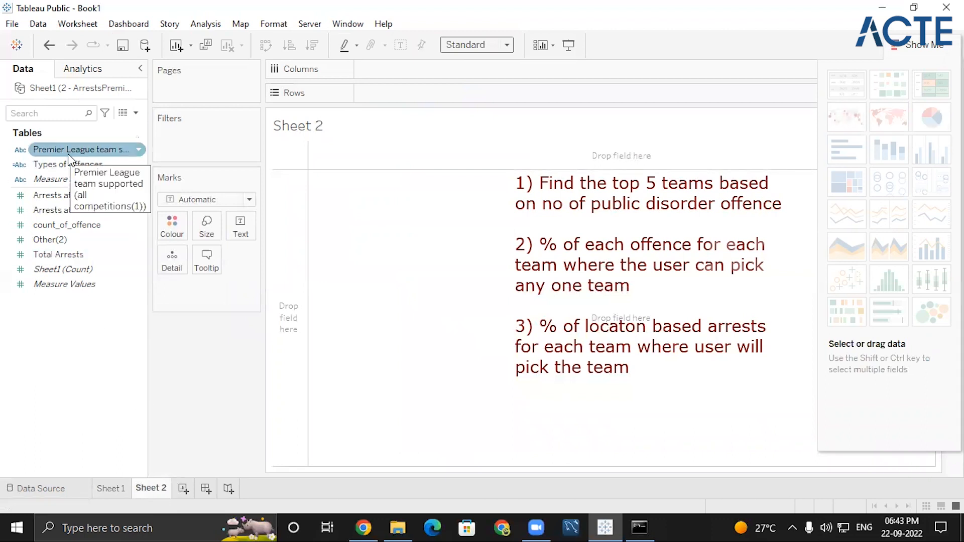
drag(69, 149, 201, 137)
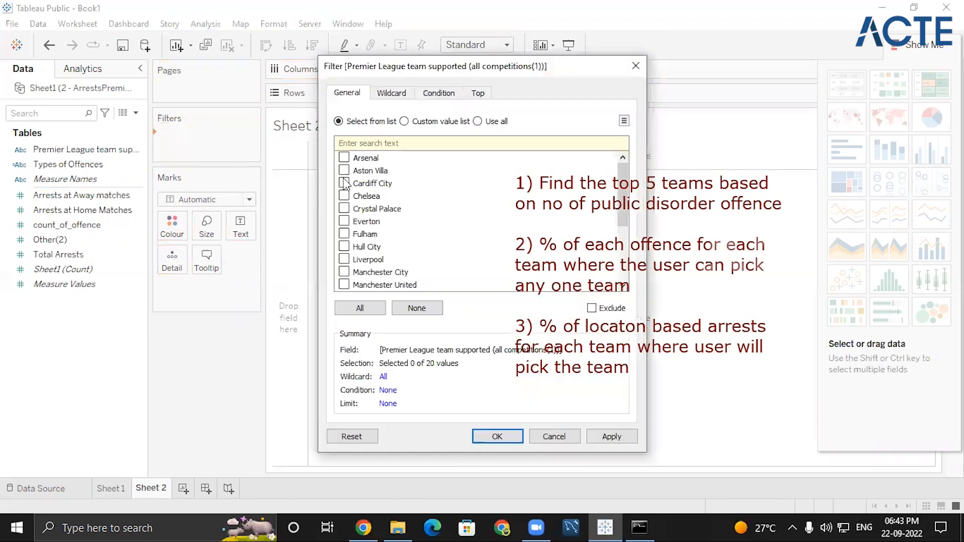
click(358, 308)
click(483, 438)
Show the Premier League team filter on Sheet 2 and set it to a single-value dropdown
click(245, 137)
click(233, 177)
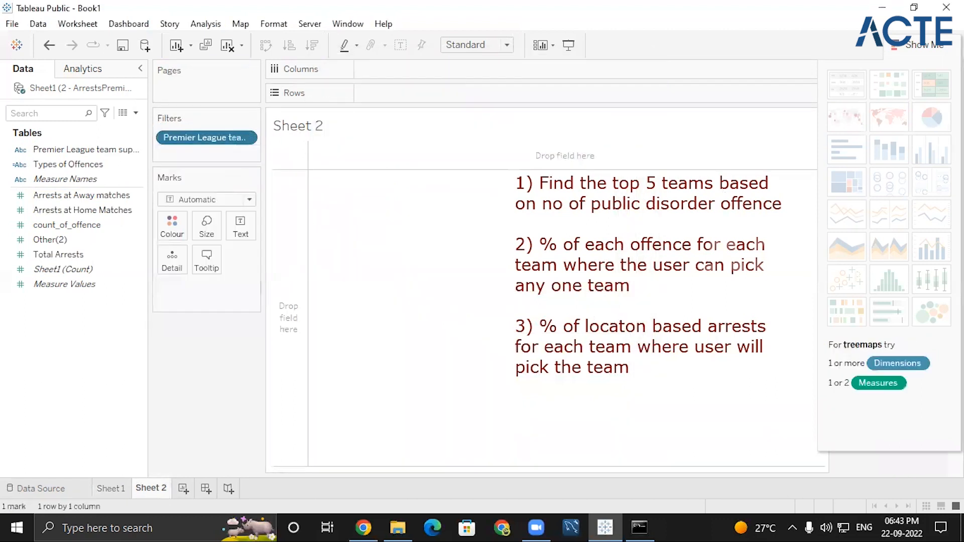
click(922, 47)
click(935, 119)
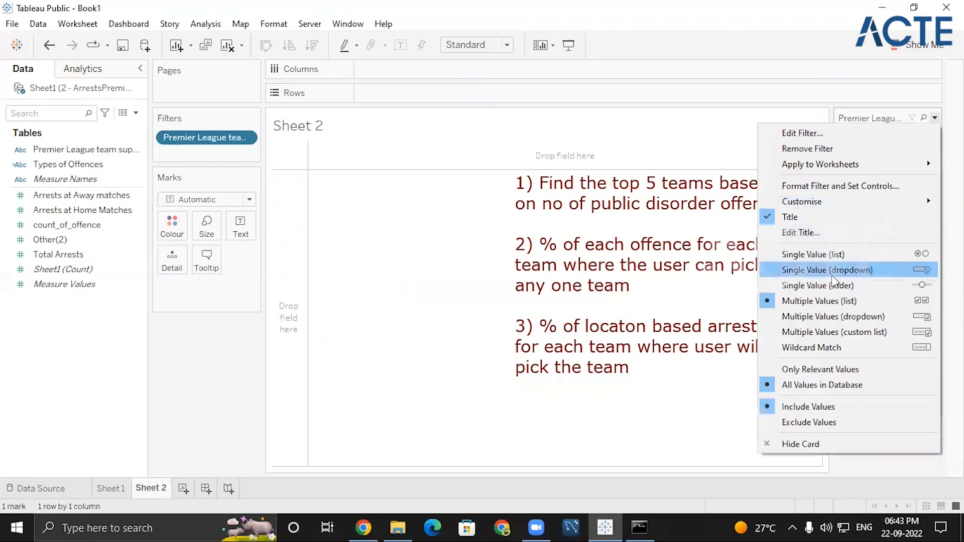
click(832, 274)
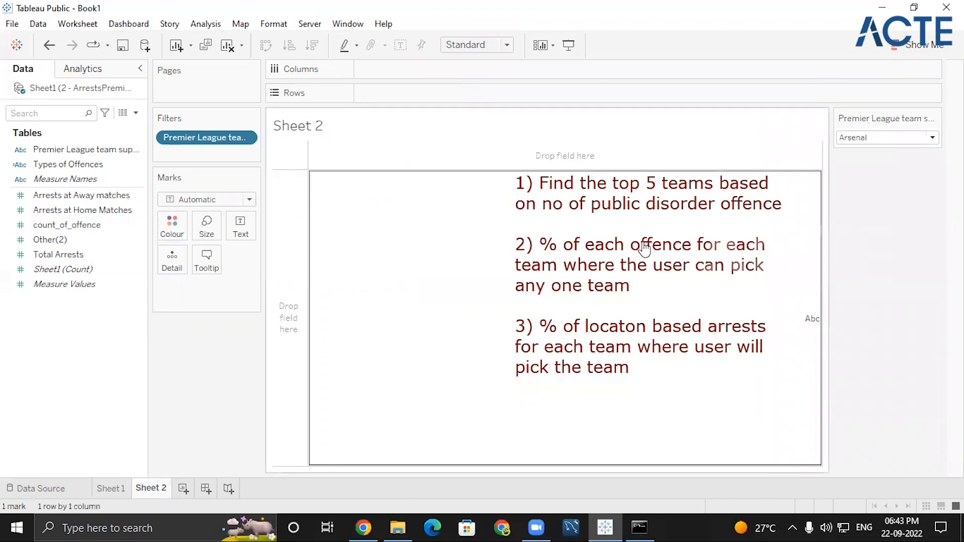
List Types of Offences as rows with the sum of count_of_offence, calculated as percent of total
double_click(65, 165)
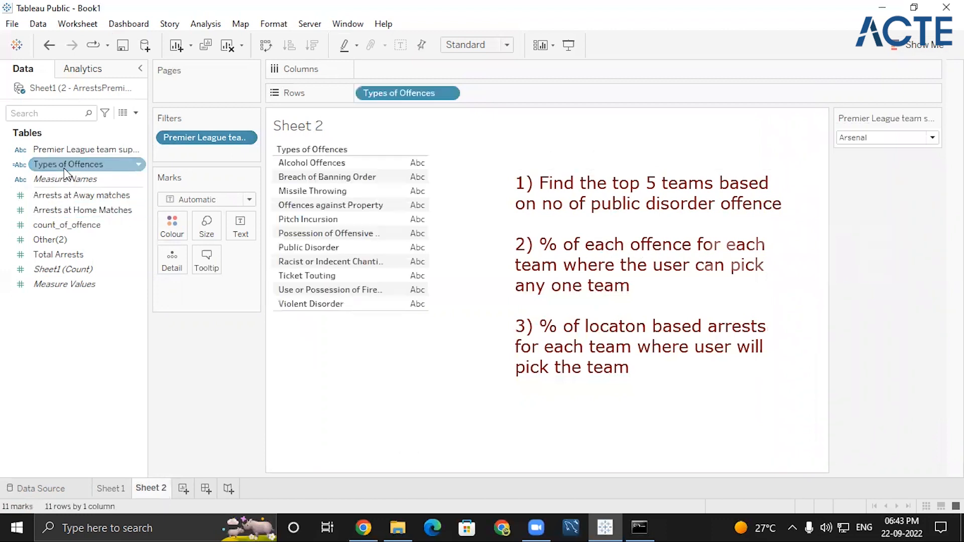
double_click(75, 230)
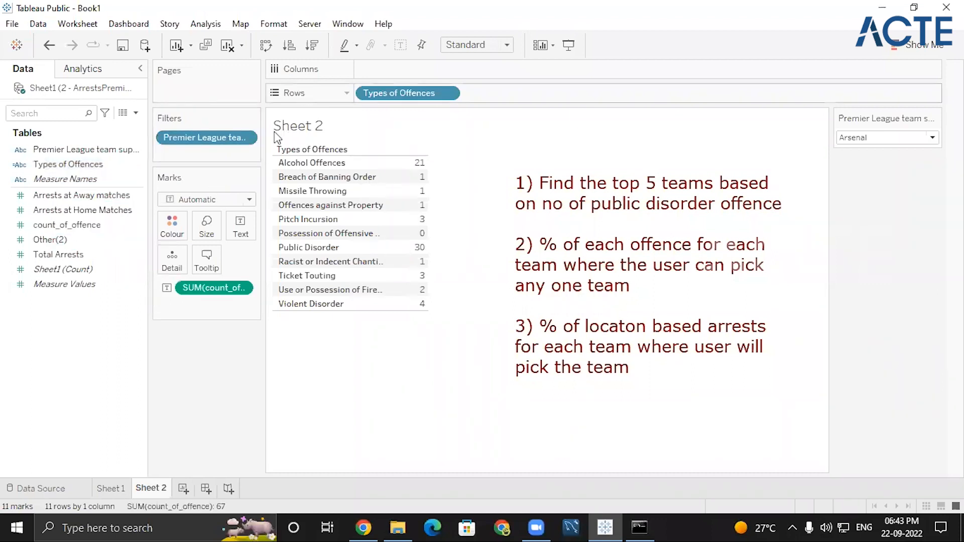
click(240, 290)
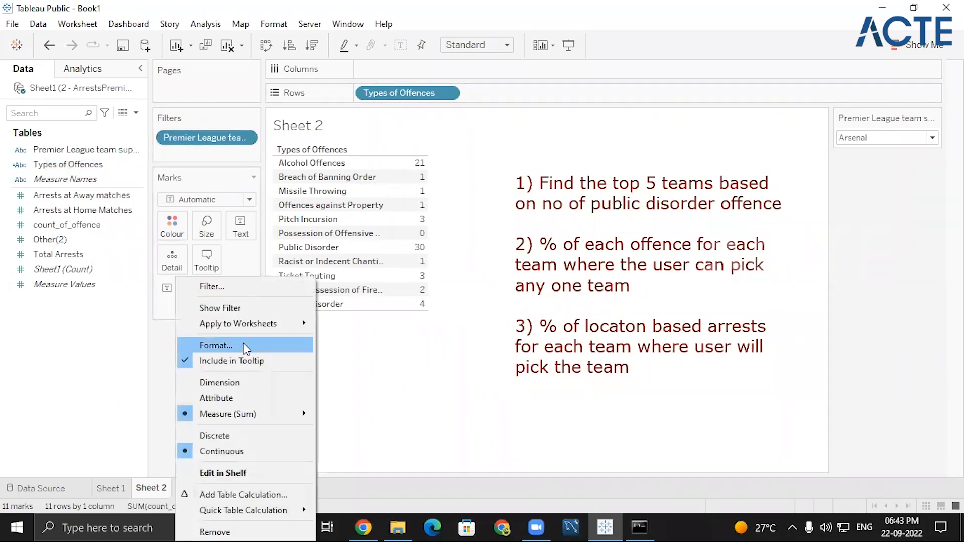
mouse_move(240, 507)
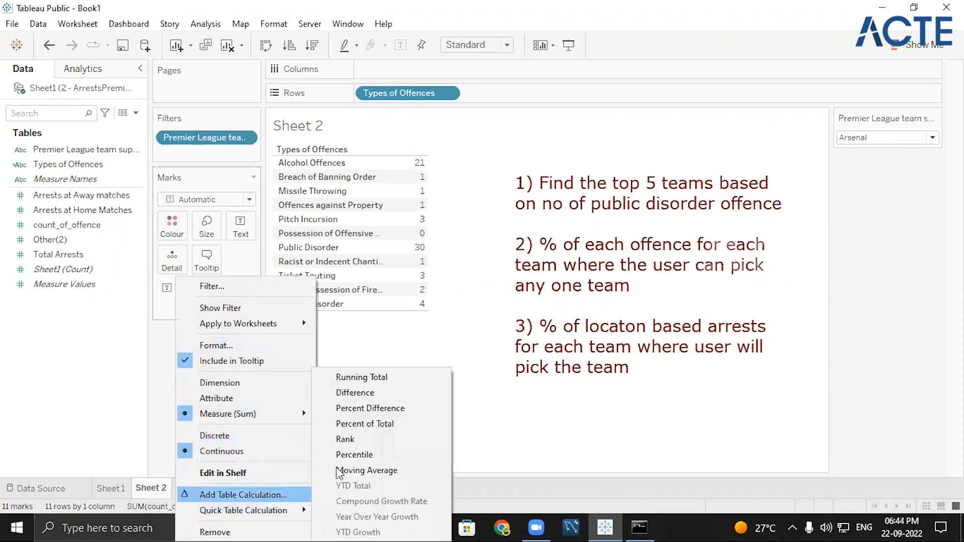
click(362, 427)
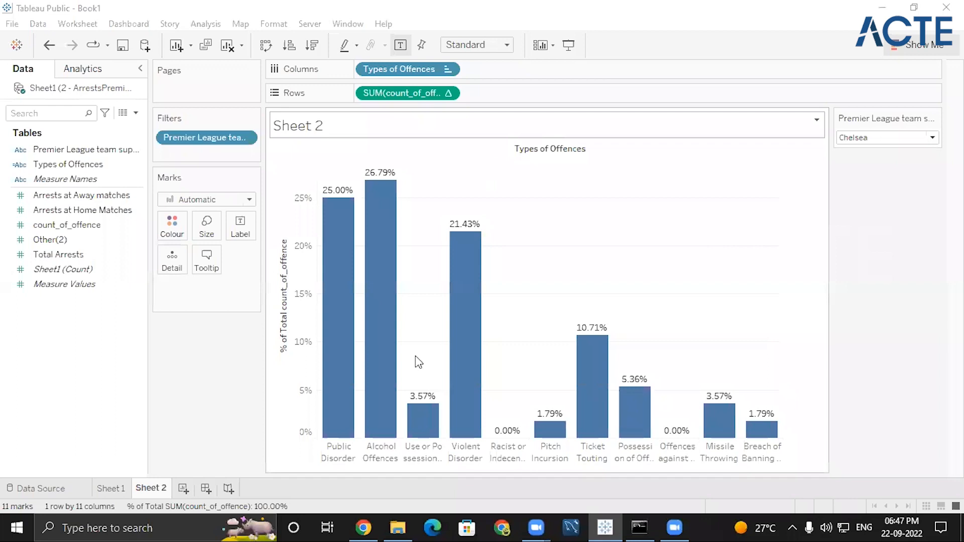
Sort the offence bars in descending order of percent of total count_of_offence and open the team filter's list
click(295, 49)
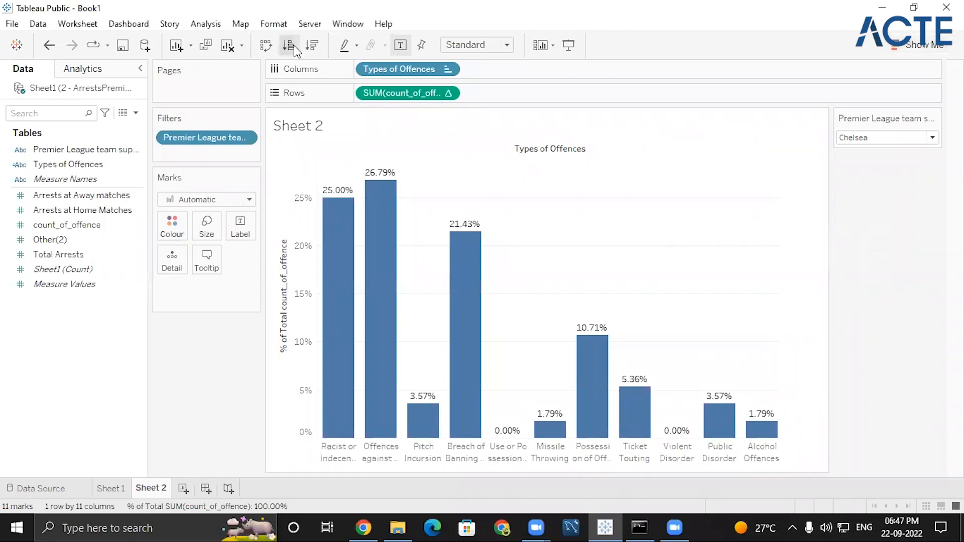
click(308, 48)
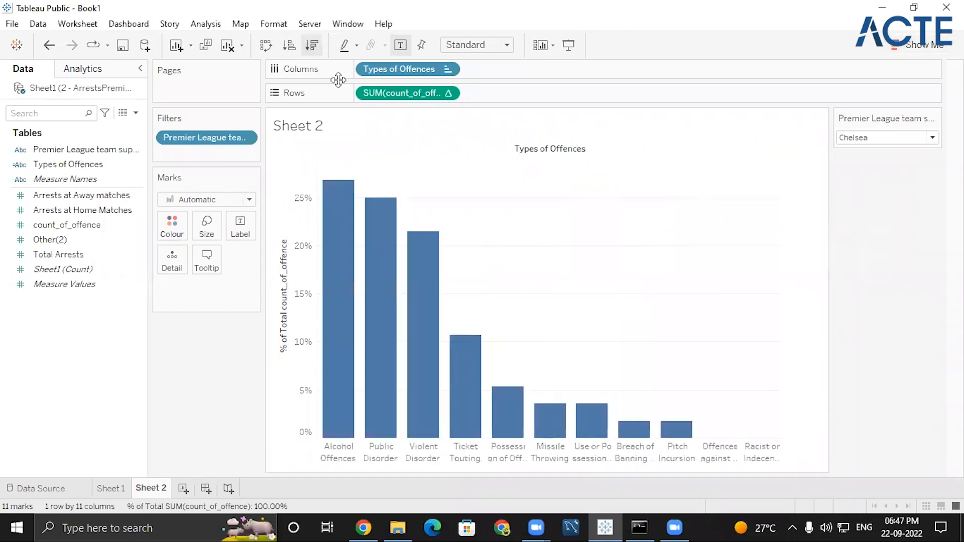
click(885, 139)
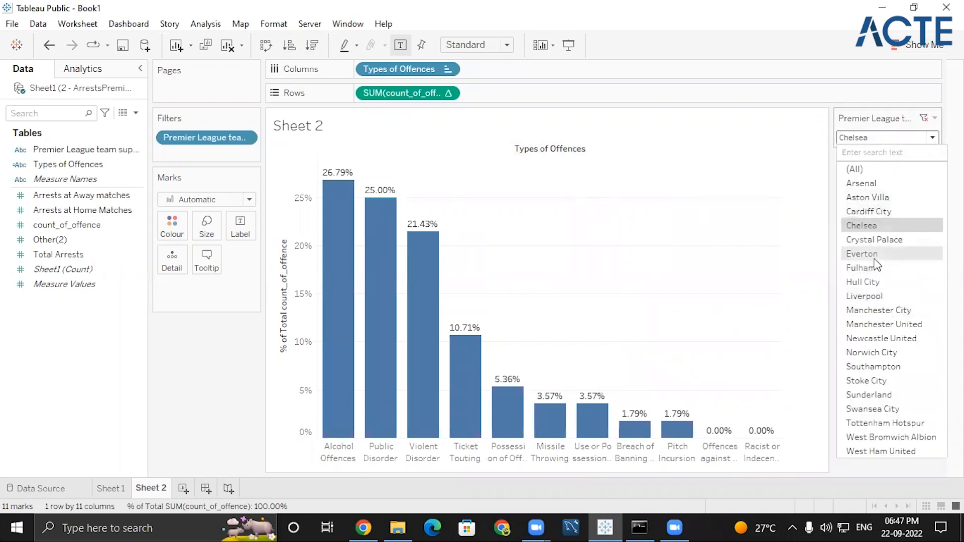
On Sheet 1, review the Types of Offences filter and add the Premier League team filter to context
click(109, 488)
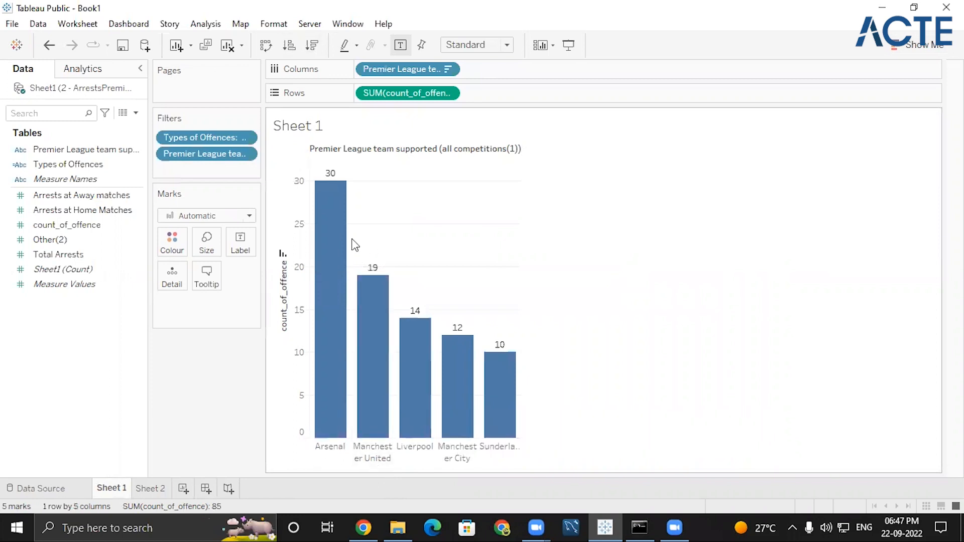
click(239, 136)
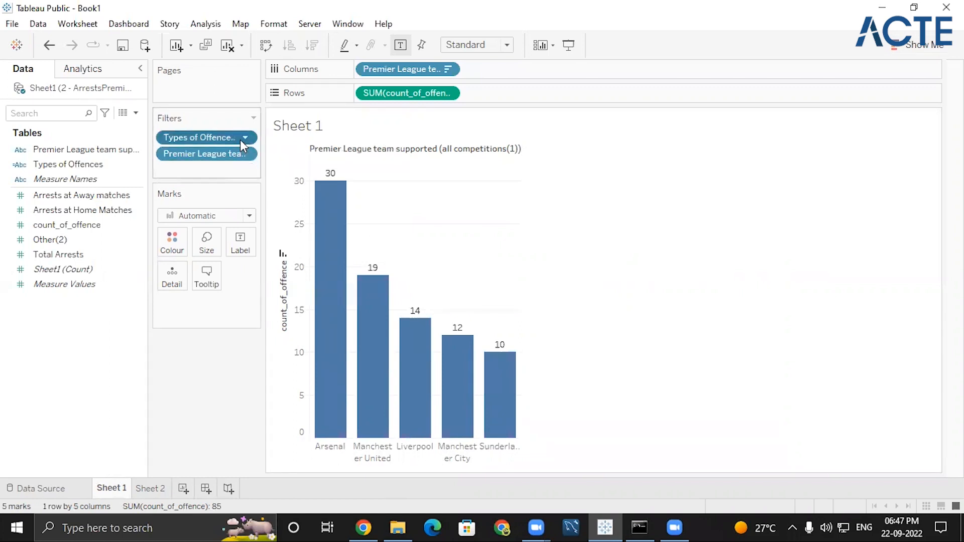
click(246, 138)
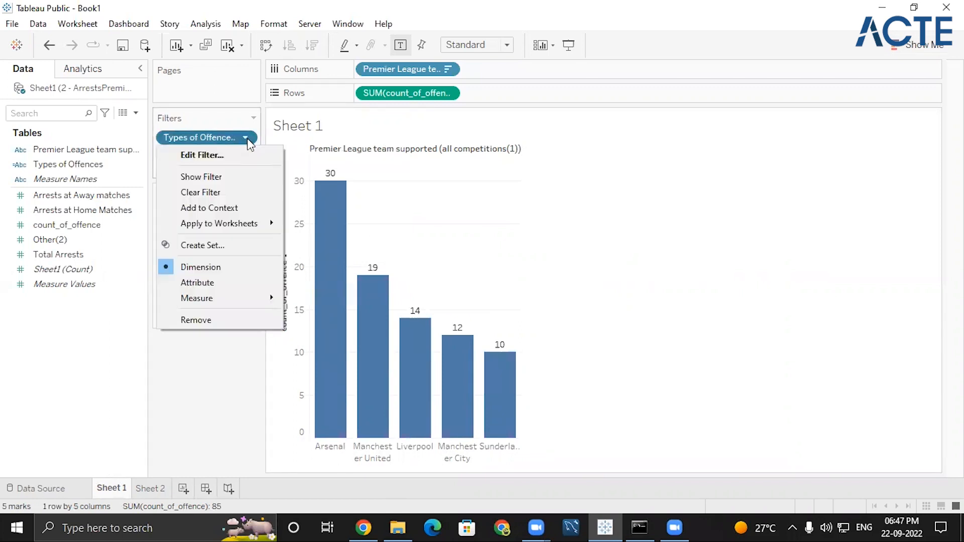
click(222, 155)
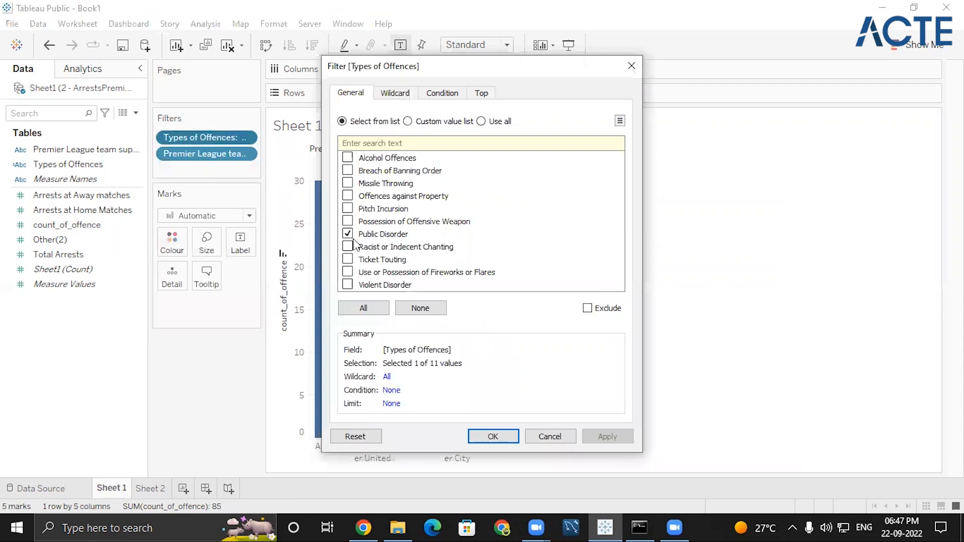
click(631, 66)
click(245, 153)
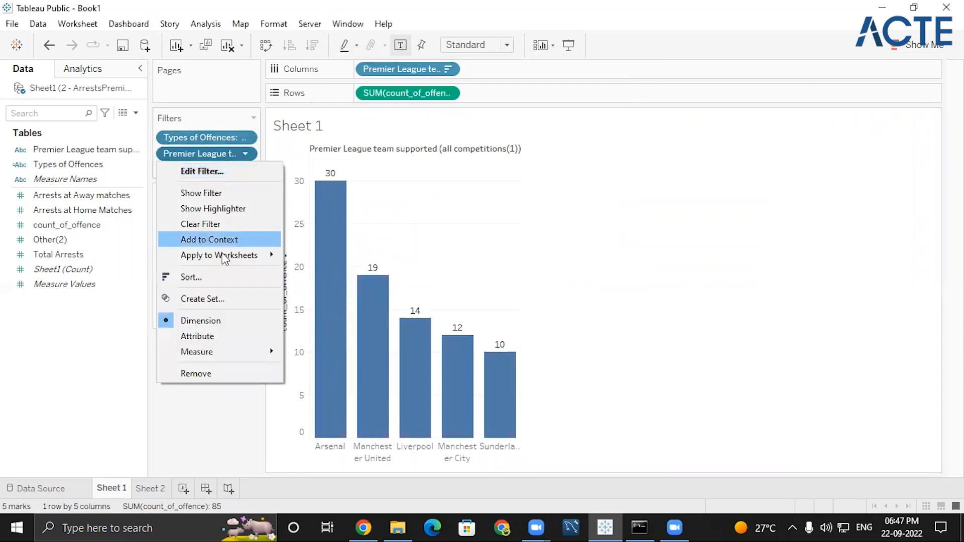
click(210, 240)
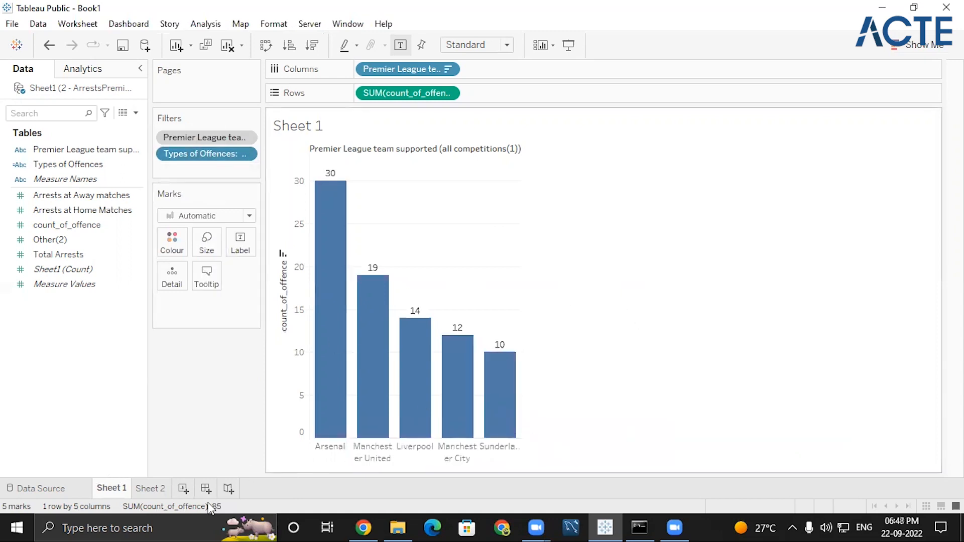
Switch the team filter on Sheet 2 to Crystal Palace
click(154, 489)
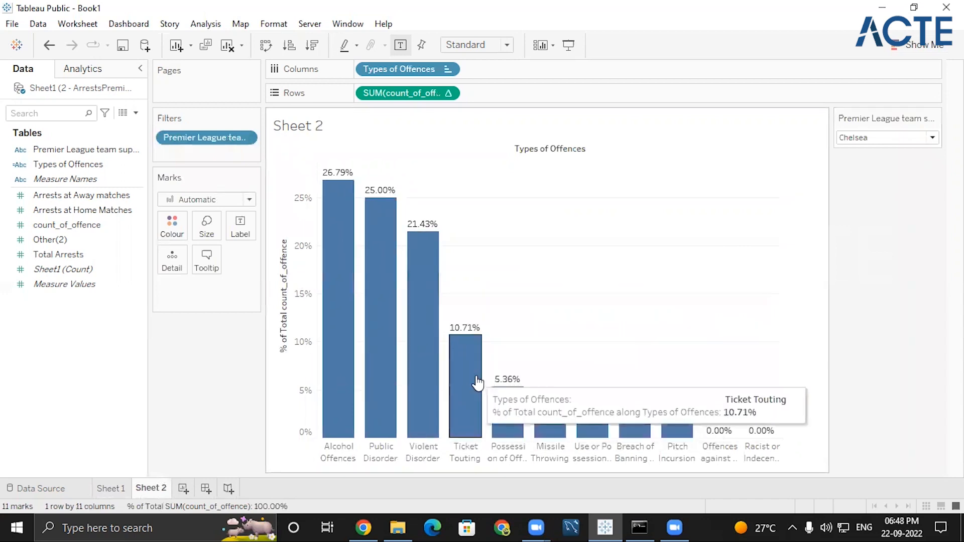
click(872, 142)
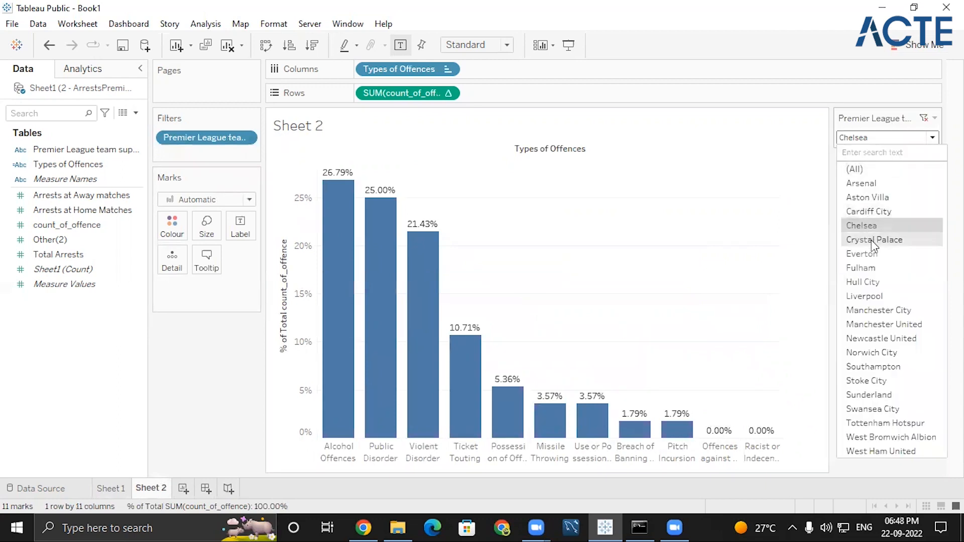
click(874, 242)
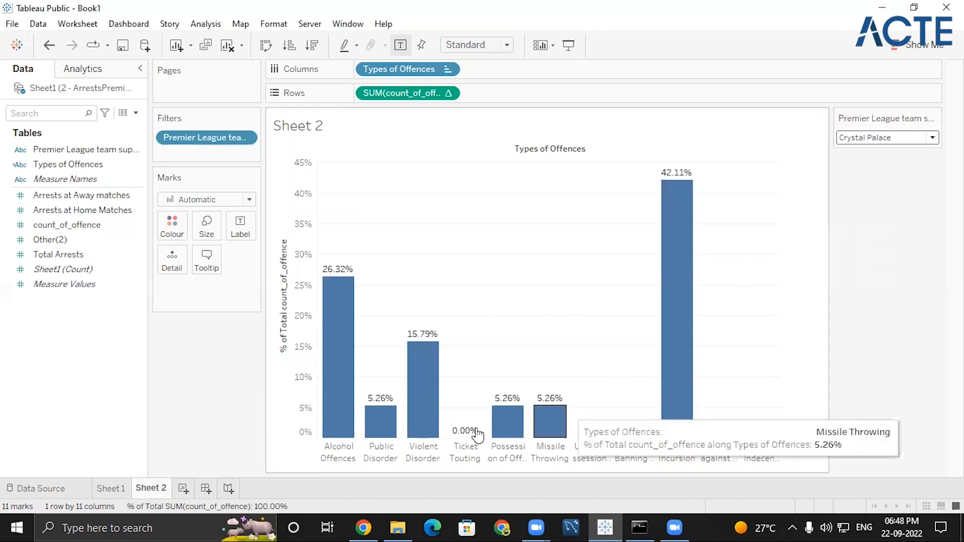
Add a third worksheet and check the arrest location columns in the data source
click(183, 489)
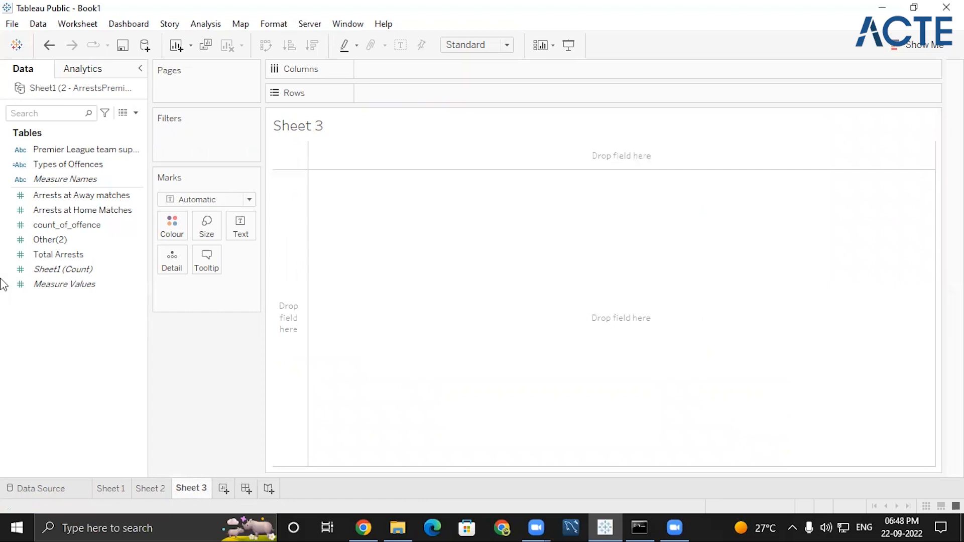
click(87, 215)
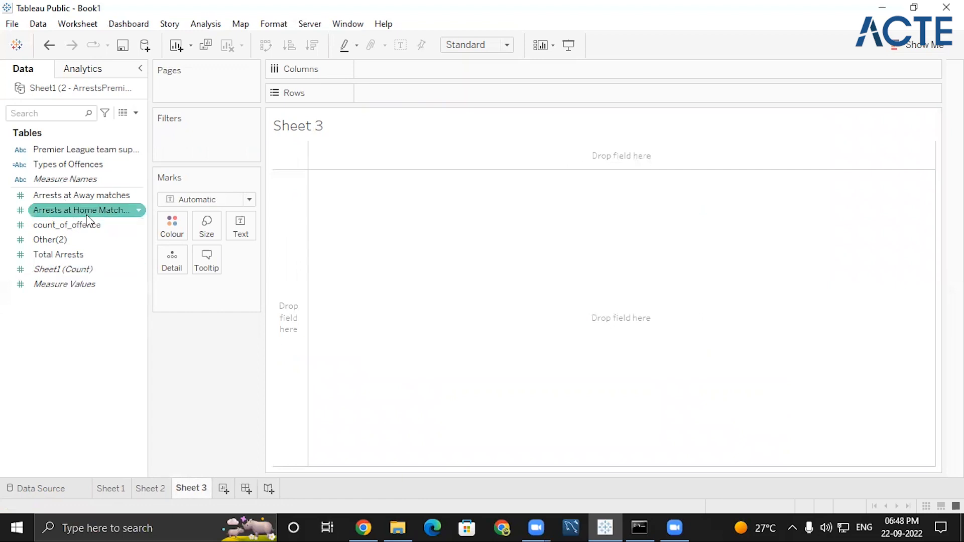
drag(67, 165, 192, 150)
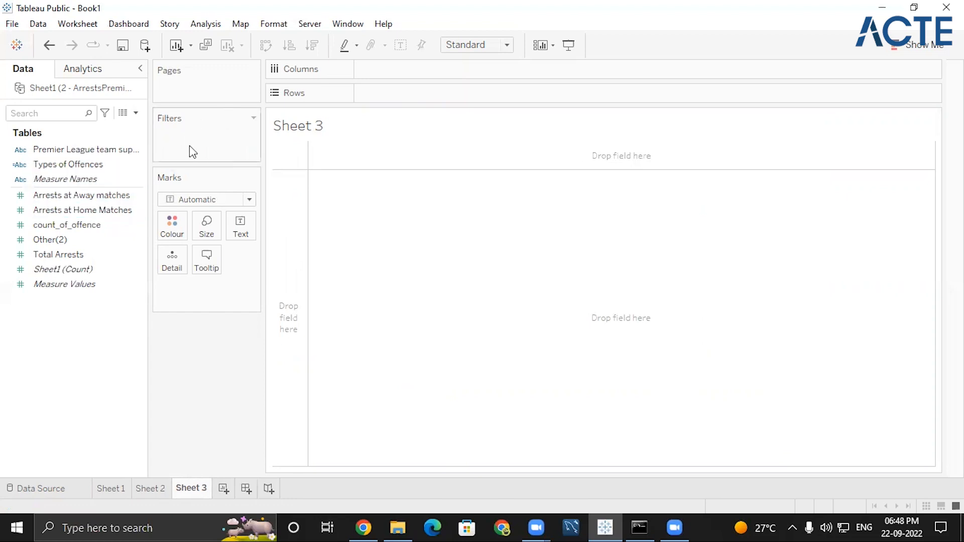
click(71, 217)
click(79, 201)
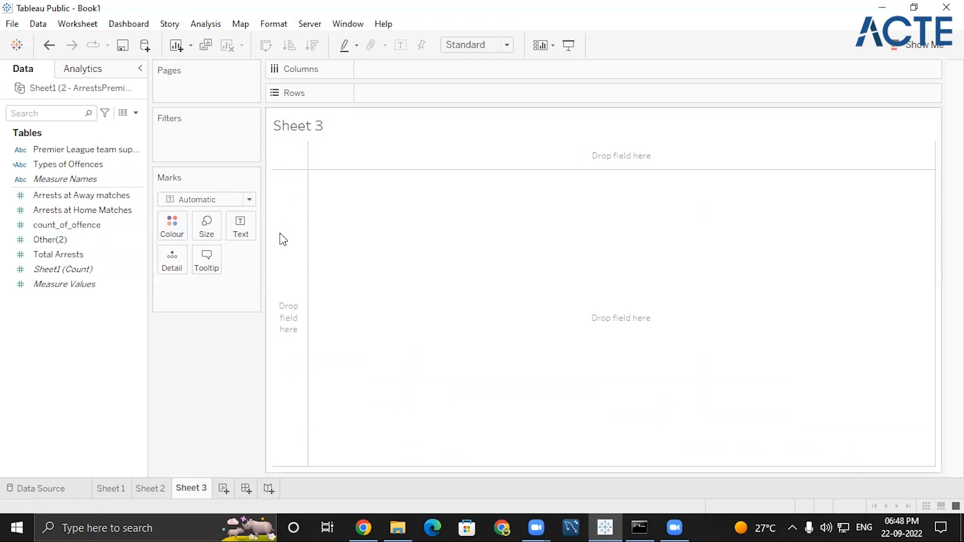
click(52, 484)
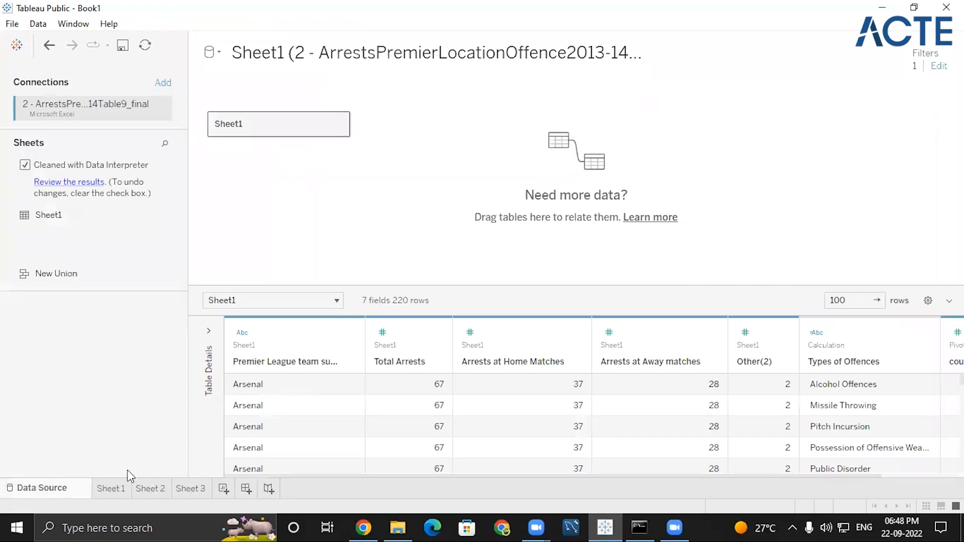
click(189, 486)
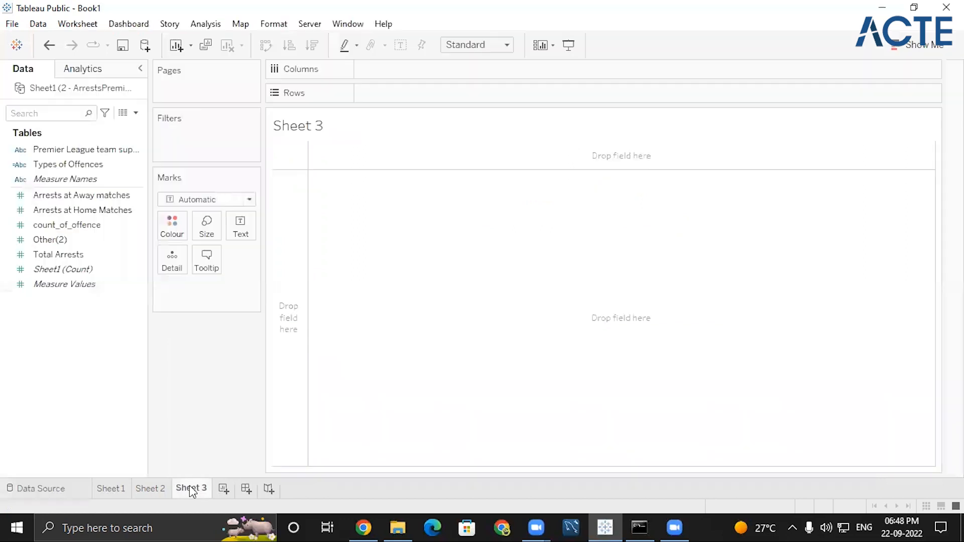
Connect the Excel workbook 2 - ArrestsPremierLocationOffence2013-14Table9_final again as a second data source
click(18, 46)
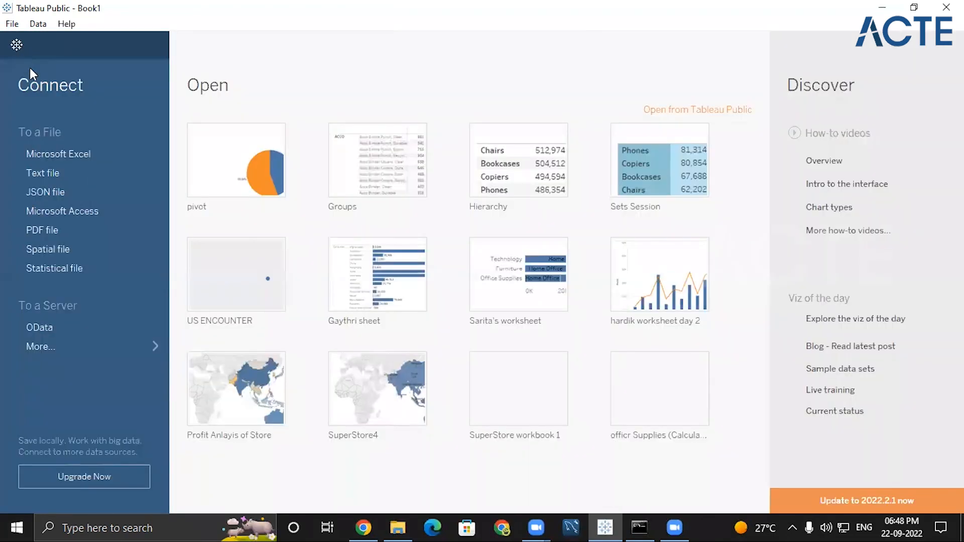
click(75, 160)
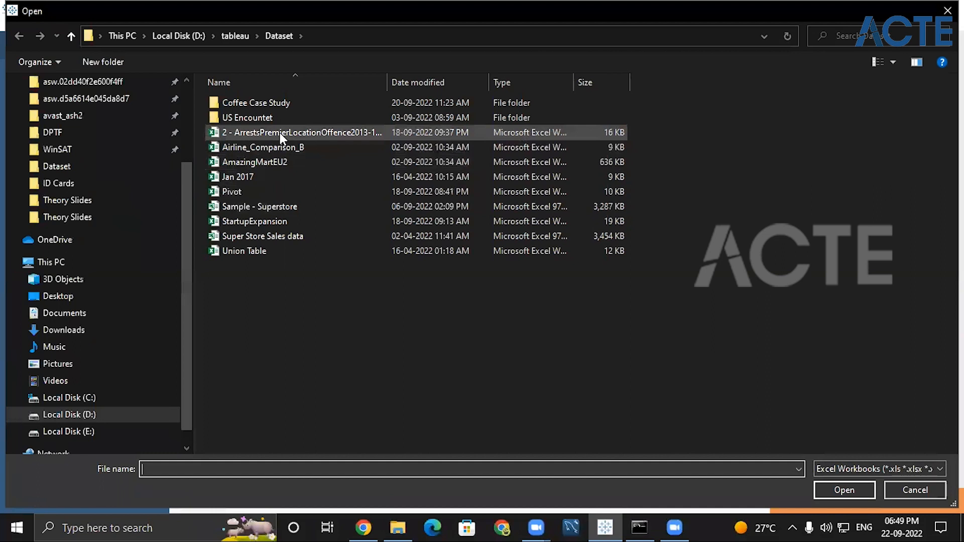
click(279, 132)
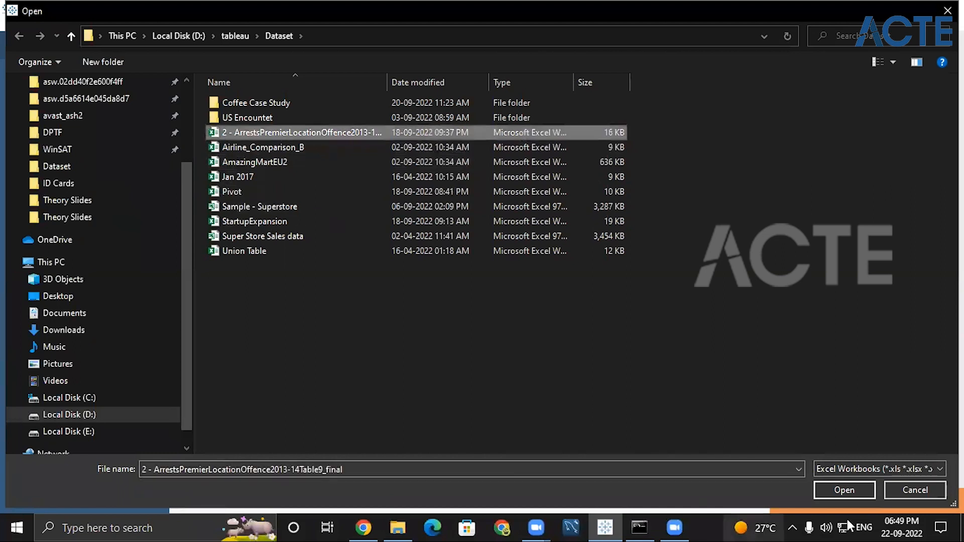
click(832, 487)
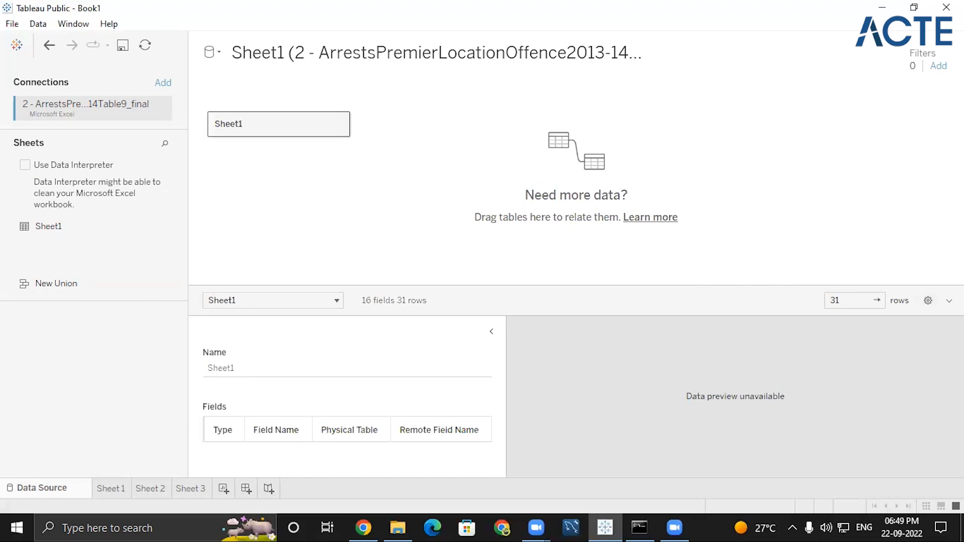
Remove the duplicate Sheet11 table from the data model and clean Sheet1 with the Data Interpreter, collapsing the table details
click(25, 165)
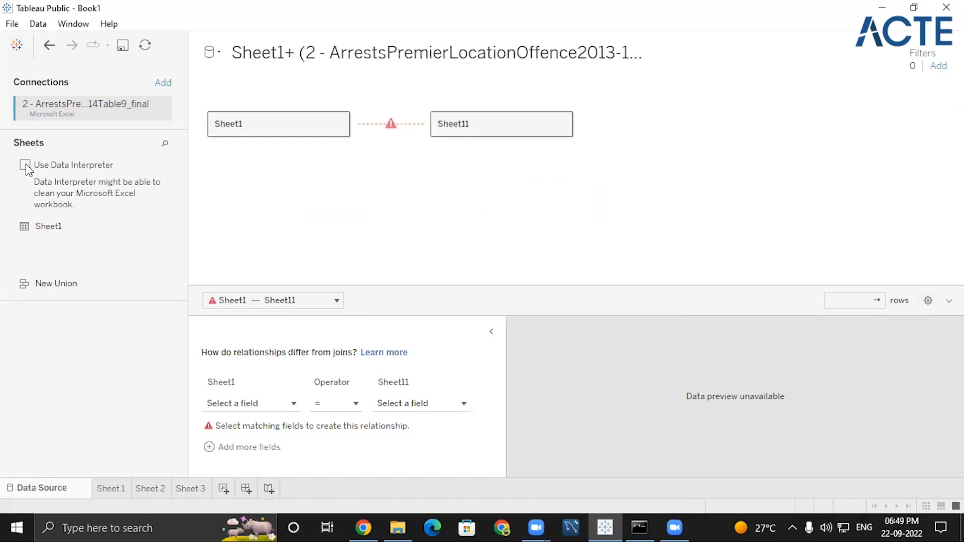
click(562, 125)
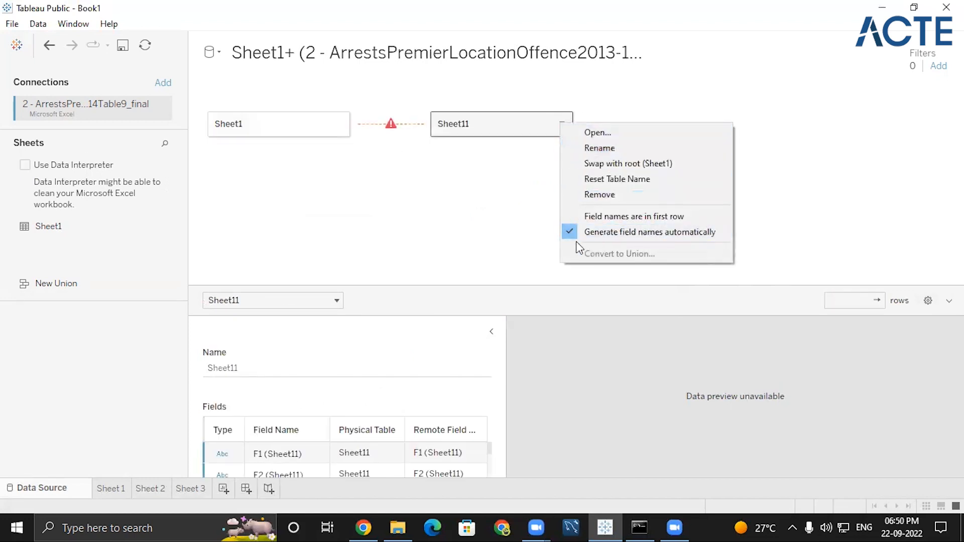
click(608, 199)
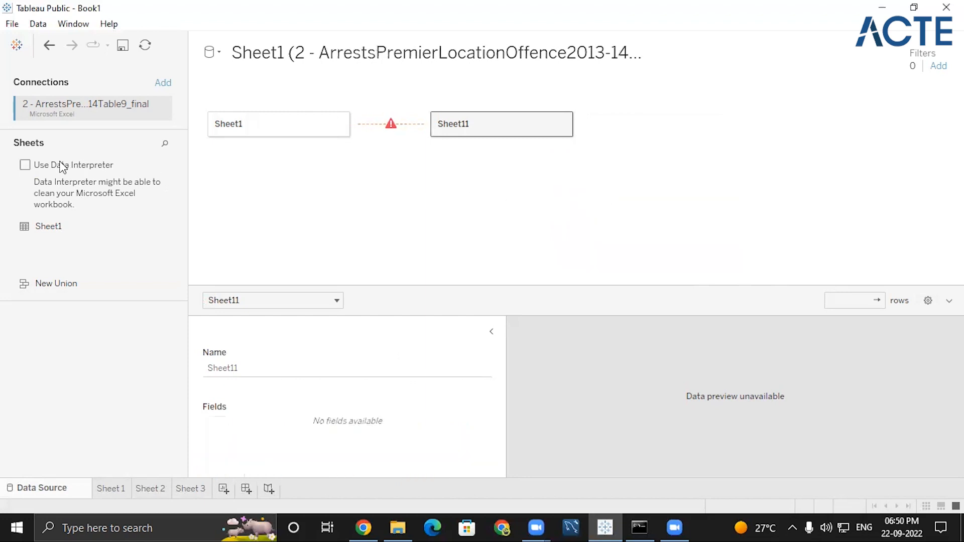
click(26, 165)
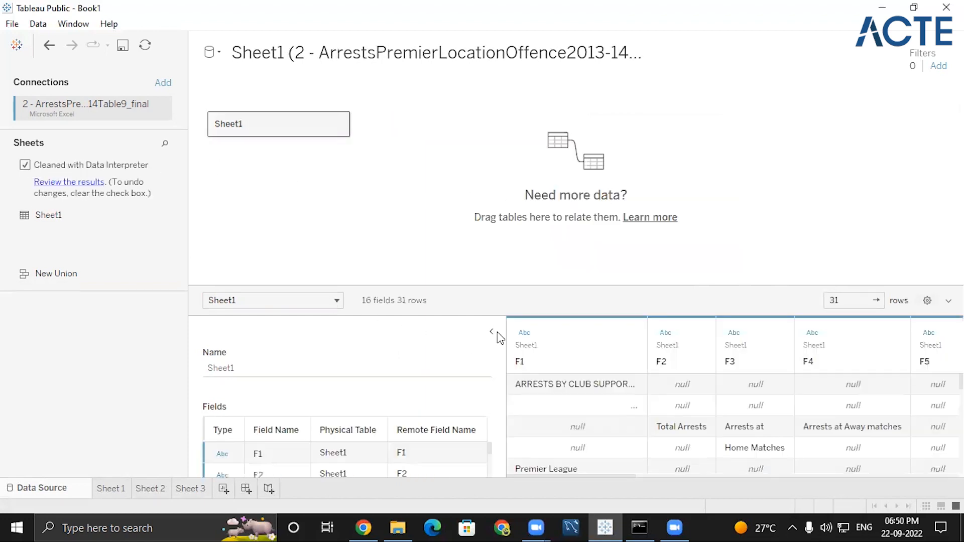
click(491, 331)
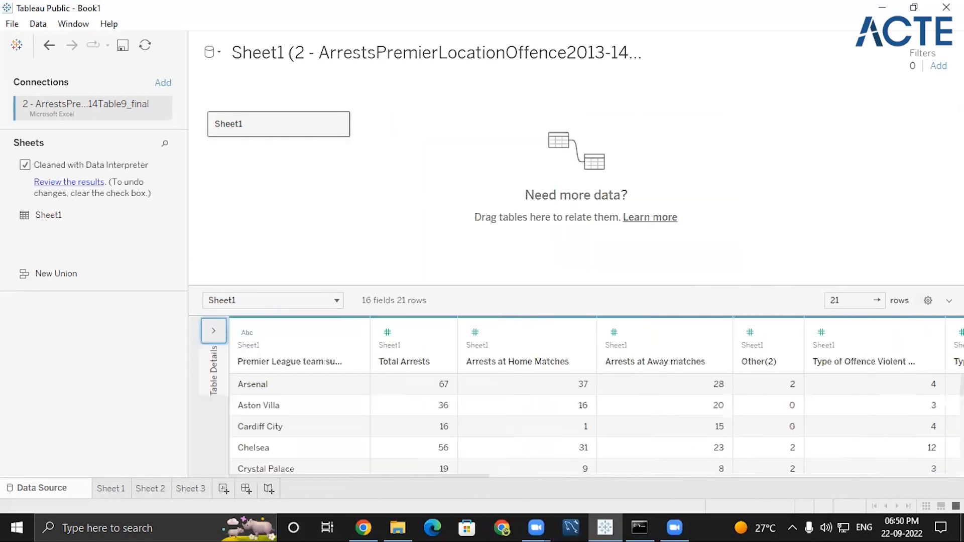
Add a data source filter on Premier League team supported (all competitions(1)) with only Total selected
click(936, 68)
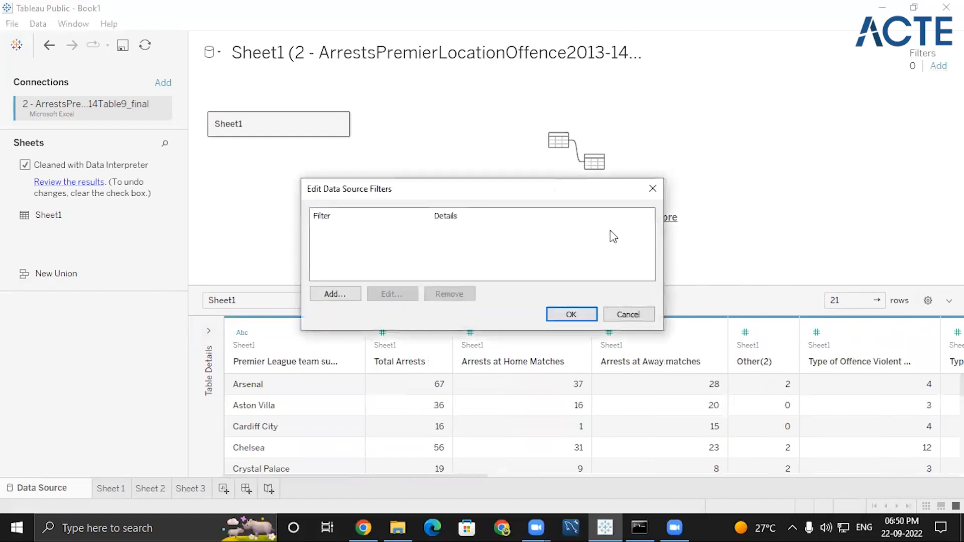
click(332, 295)
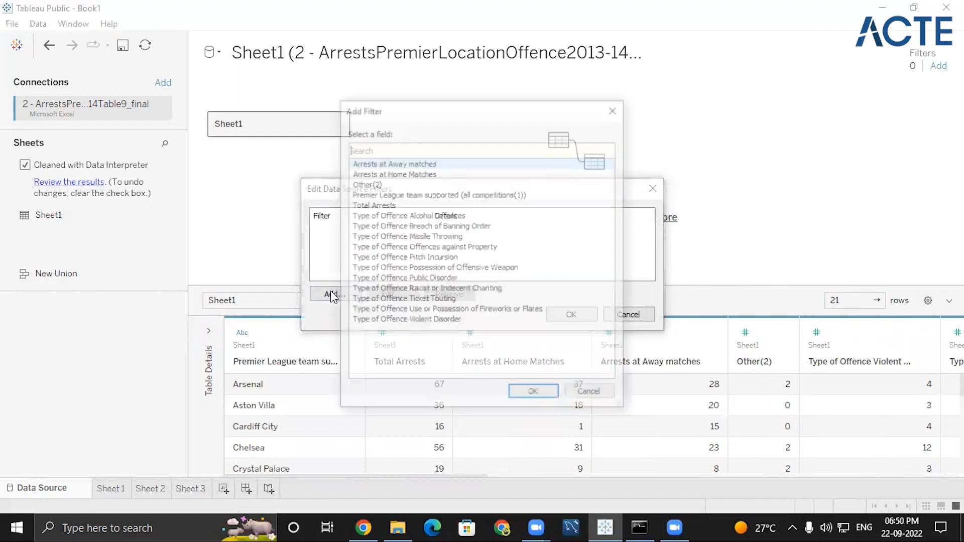
double_click(387, 194)
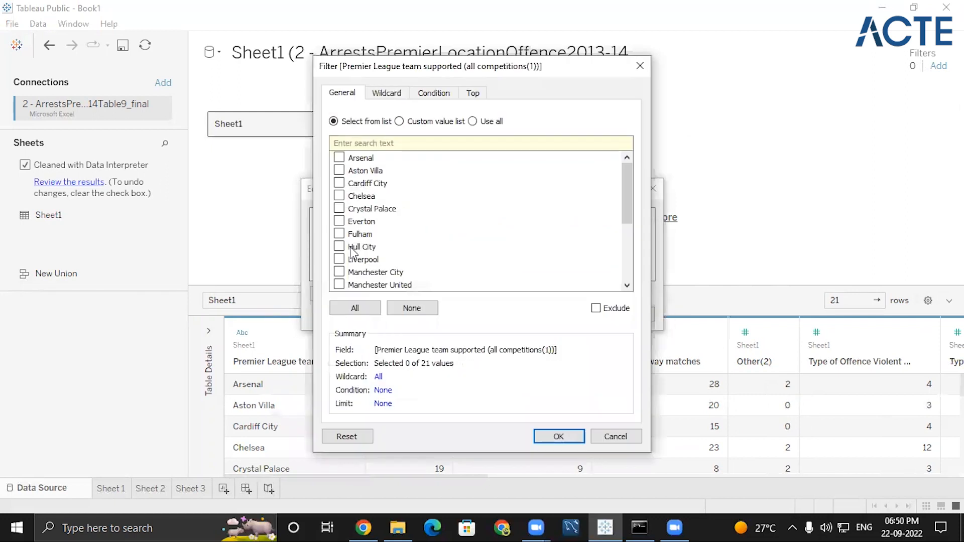
scroll(413, 246, down, 3)
click(340, 247)
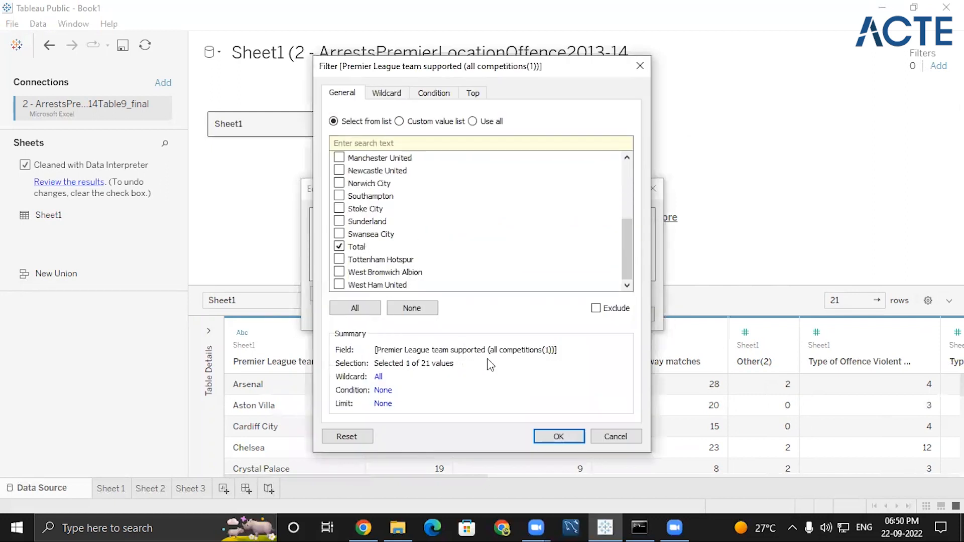
click(563, 435)
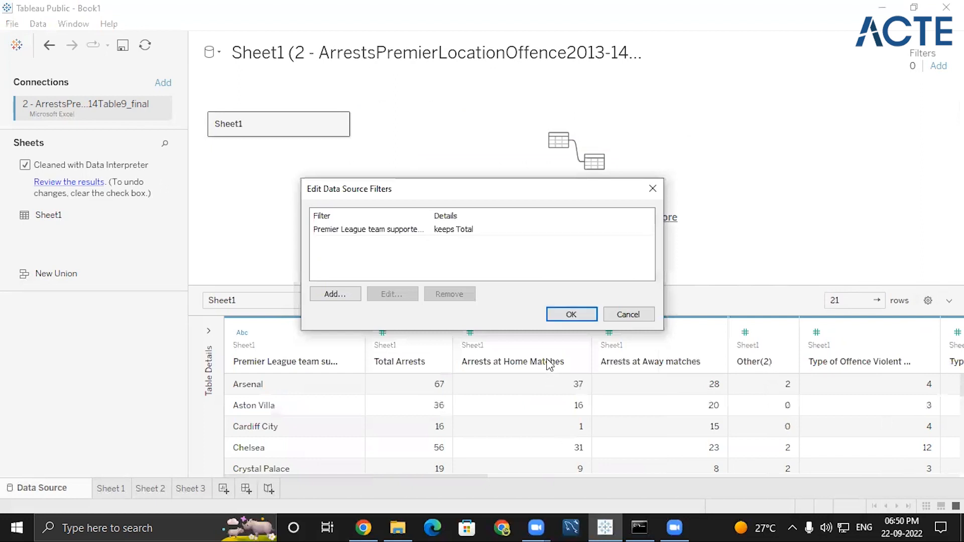
click(571, 315)
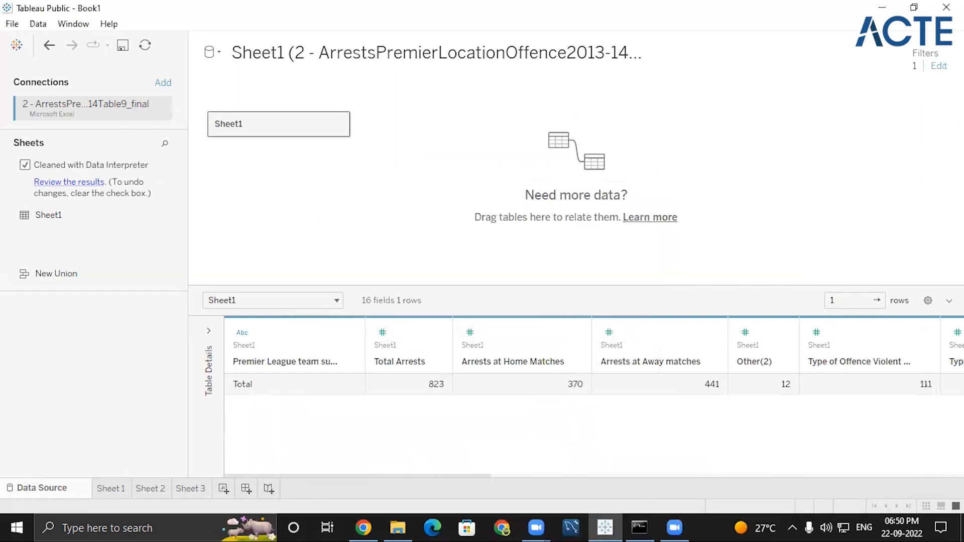
Change the Premier League team data source filter to exclude Total
click(939, 66)
click(487, 230)
click(390, 296)
click(596, 308)
click(539, 437)
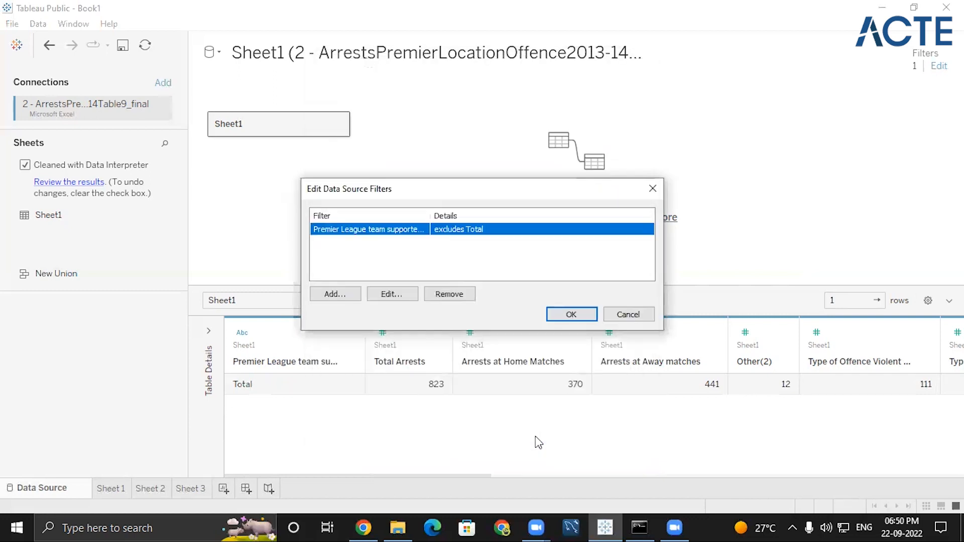
click(571, 314)
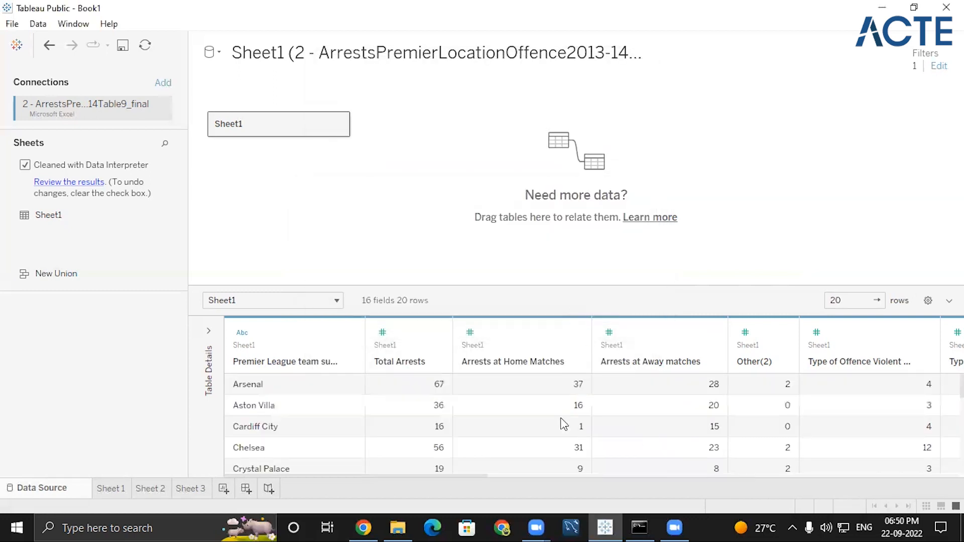
Pivot the columns Arrests at Home Matches, Arrests at Away matches and Other(2) into rows
scroll(564, 424, down, 5)
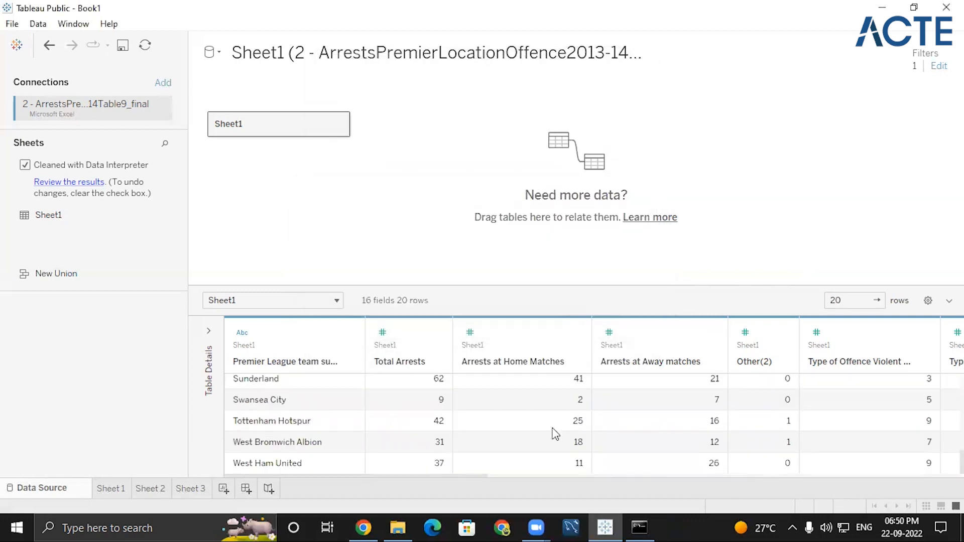
mouse_move(438, 477)
mouse_down()
mouse_move(489, 484)
mouse_move(421, 481)
mouse_up()
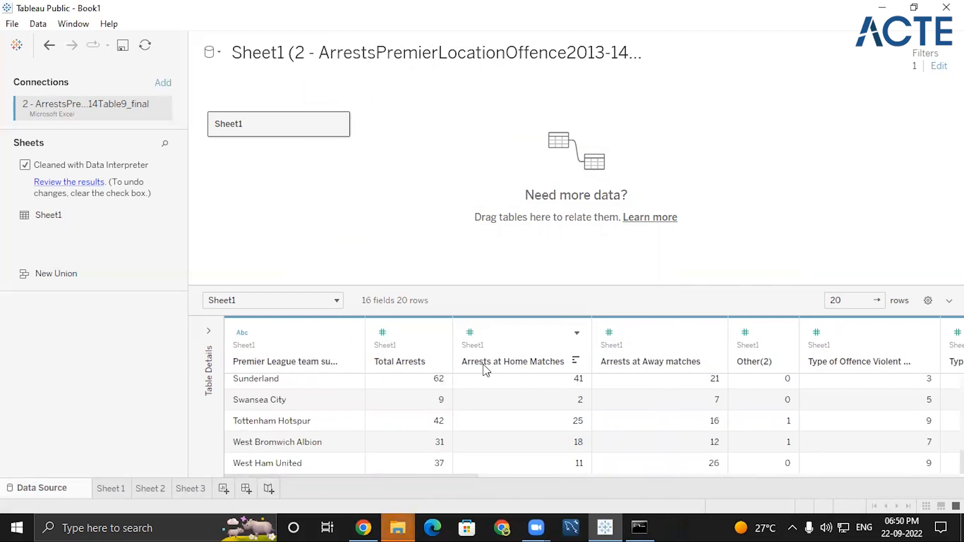
click(508, 358)
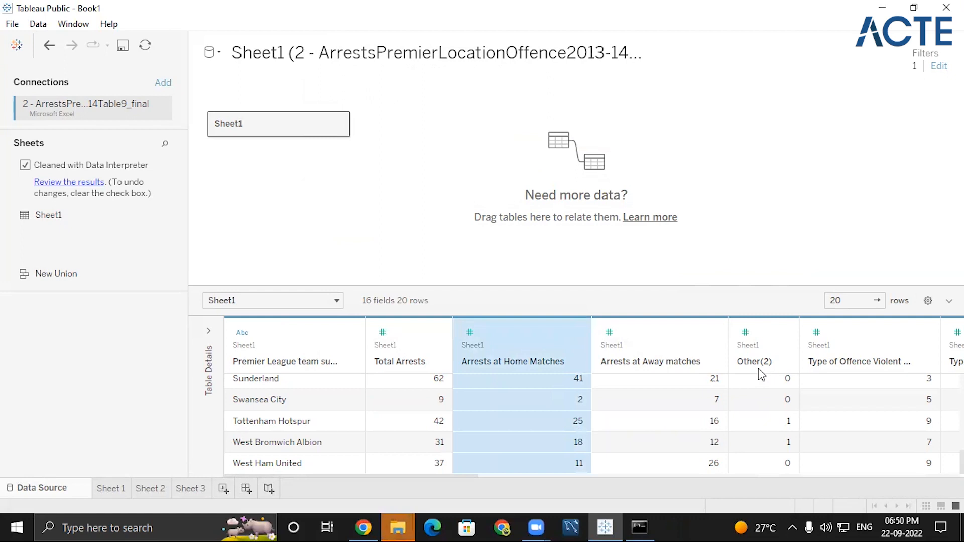
shift+click(781, 358)
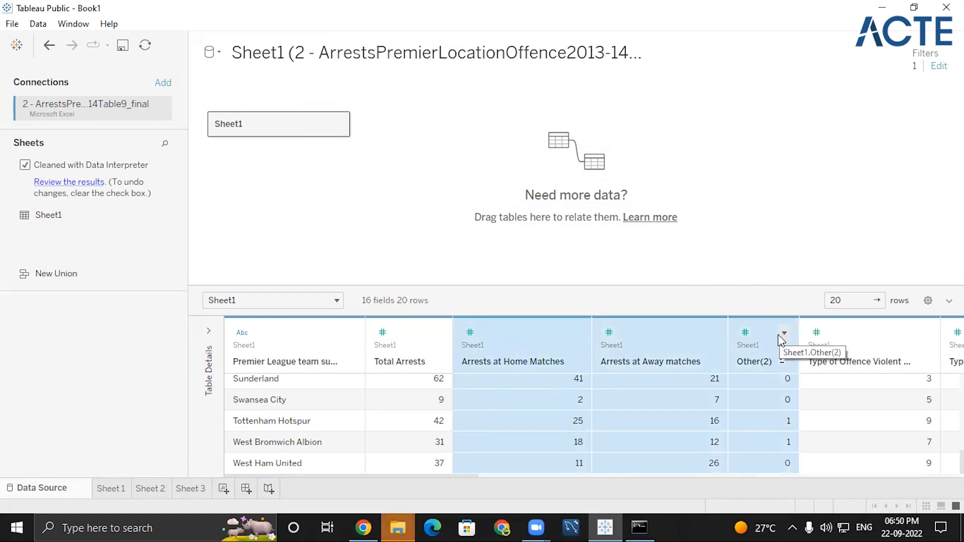
click(783, 333)
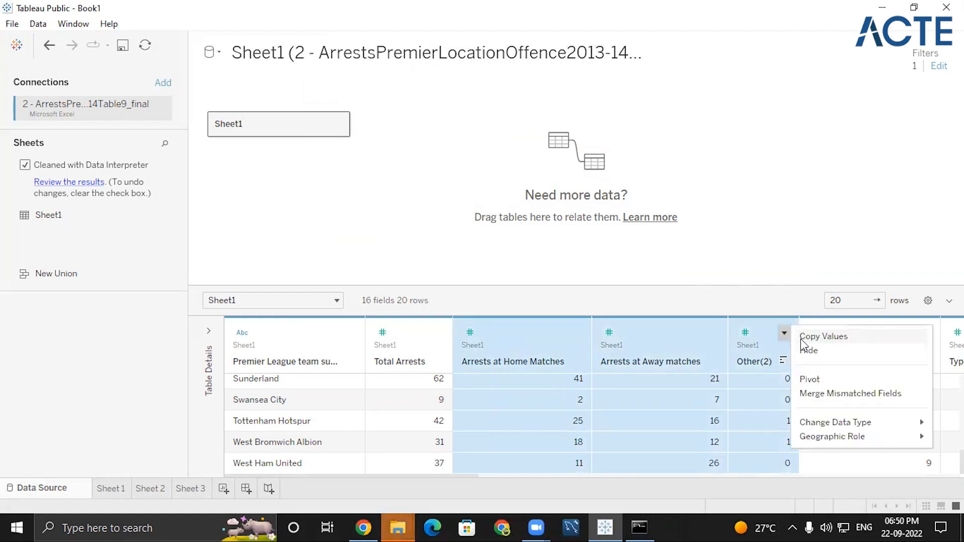
click(810, 381)
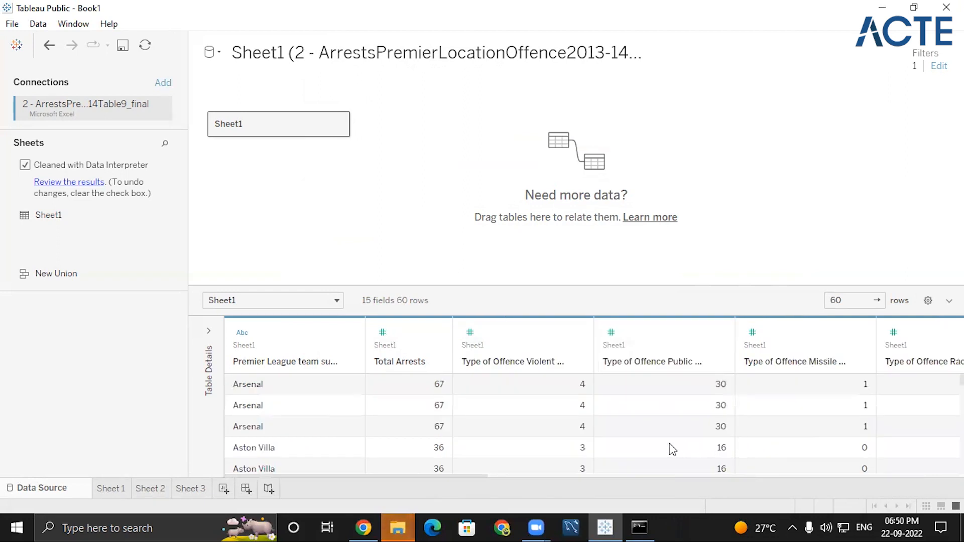
Rename the Pivot Field Names column as Location
drag(457, 477, 954, 499)
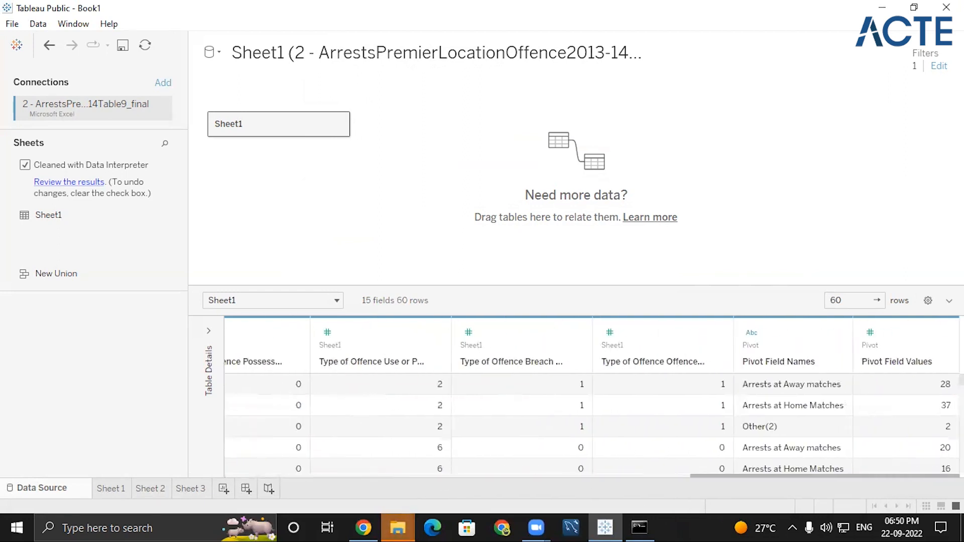
click(766, 360)
double_click(767, 361)
key(BackSpace)
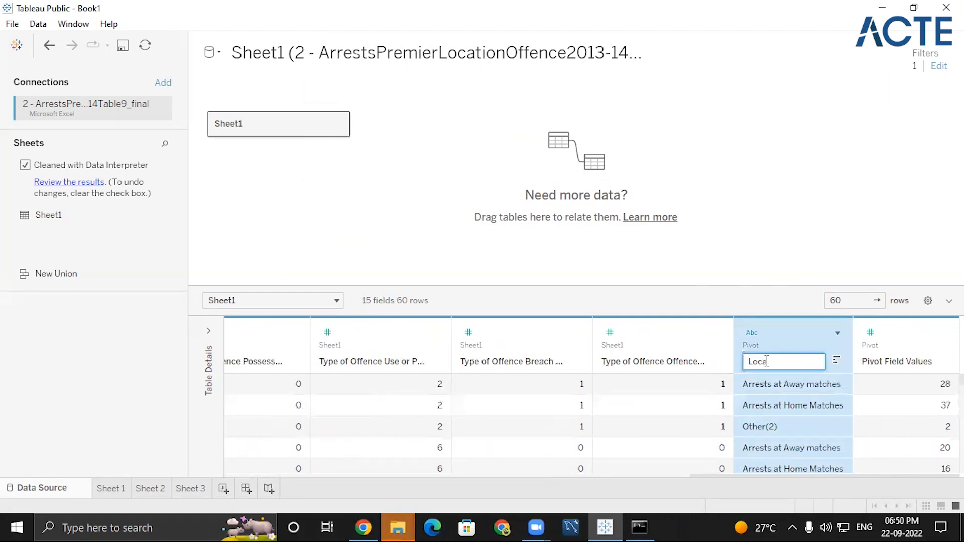
Rename the Pivot Field Values column as loc_wise_count
click(886, 365)
click(891, 359)
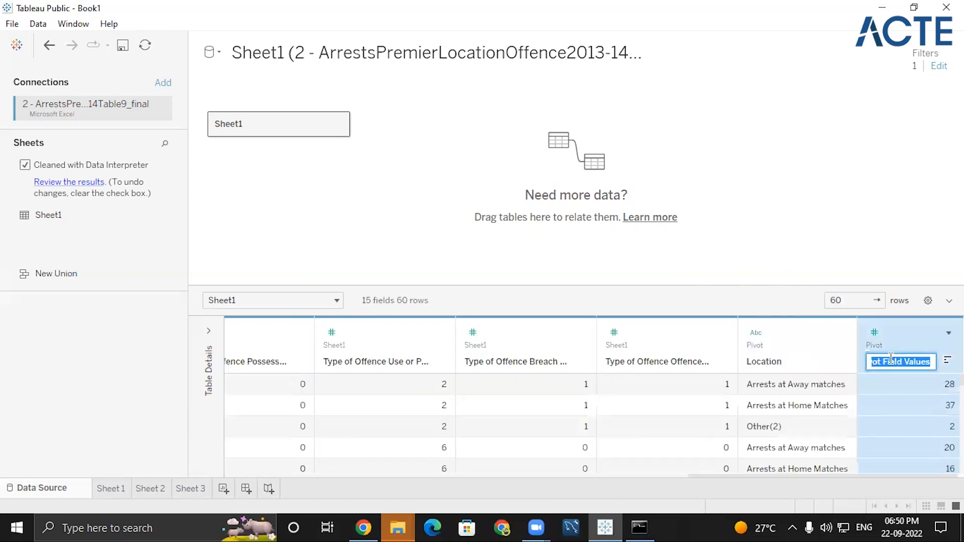
text(countof)
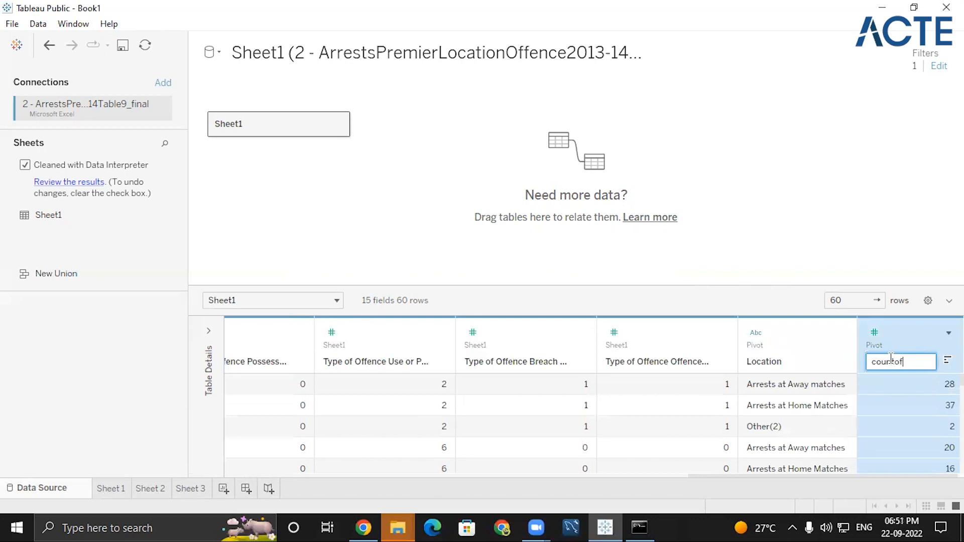
key(BackSpace)
key(BackSpace)
key(BackSpace)
key(BackSpace)
key(BackSpace)
text(_w)
key(Return)
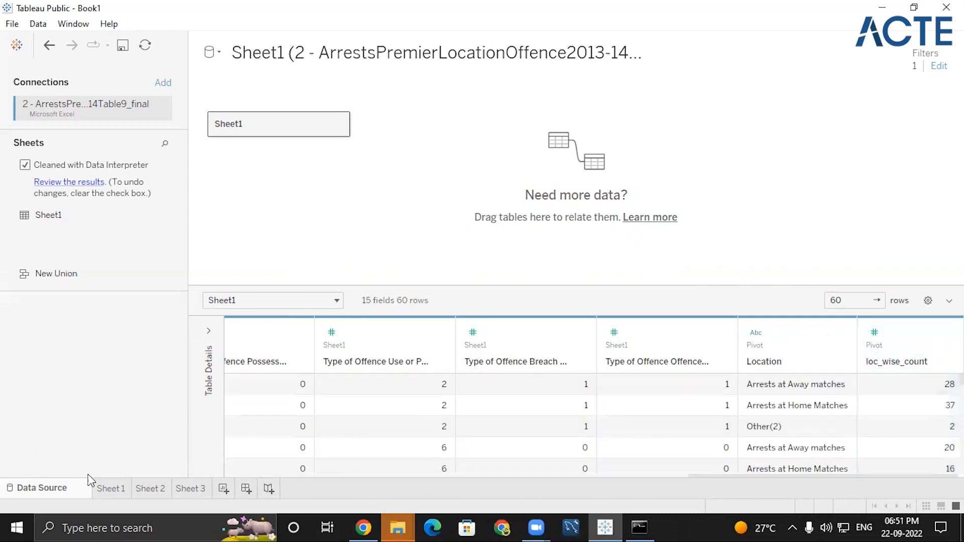
Open Sheet 3 and compare the fields of the two arrests data sources
click(187, 487)
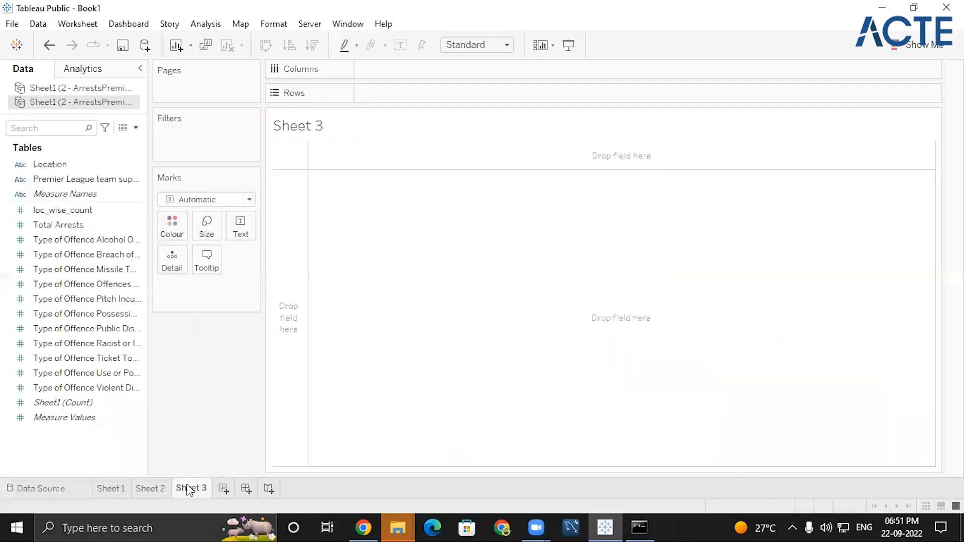
click(105, 89)
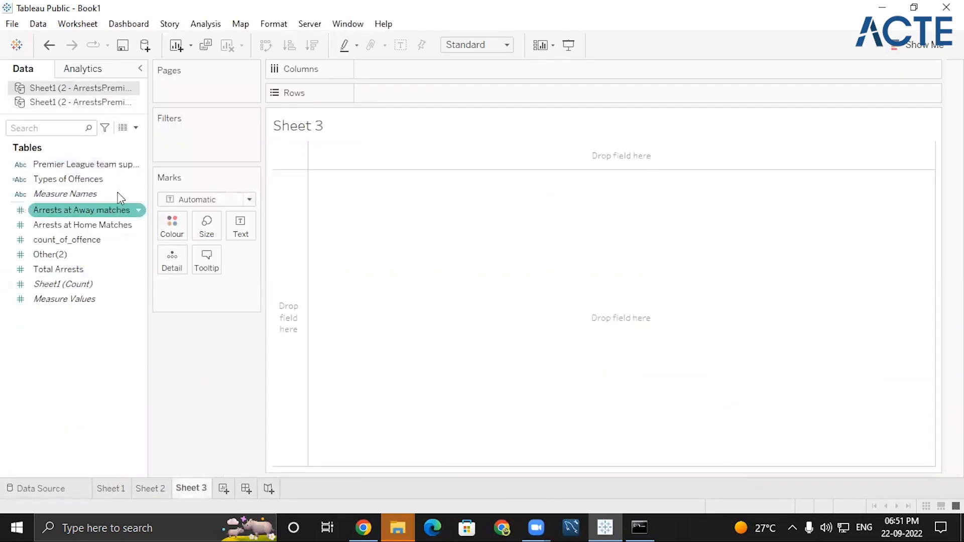
click(85, 104)
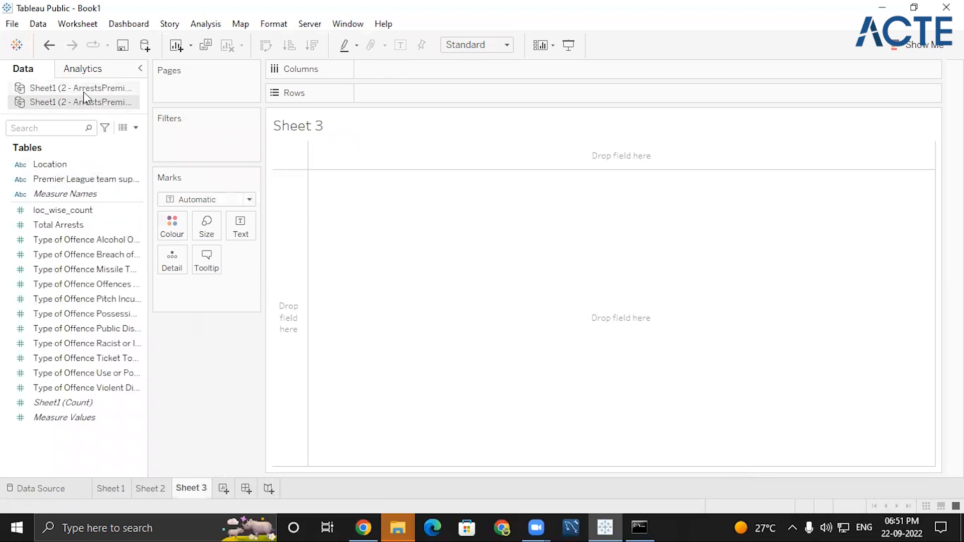
click(84, 91)
click(97, 101)
click(97, 89)
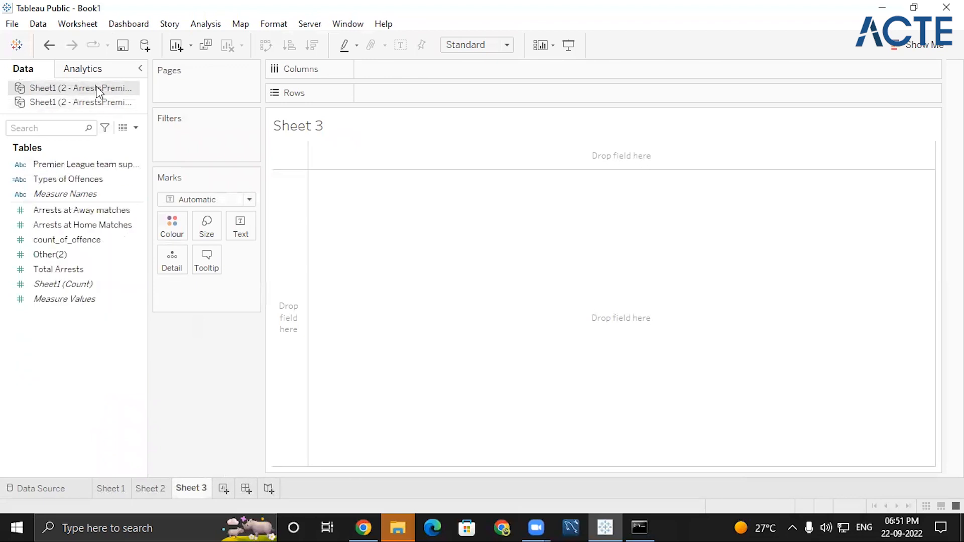
Widen the data pane to fit the full source names and select the second data source, which contains the Location field
click(142, 166)
drag(148, 166, 299, 166)
click(250, 105)
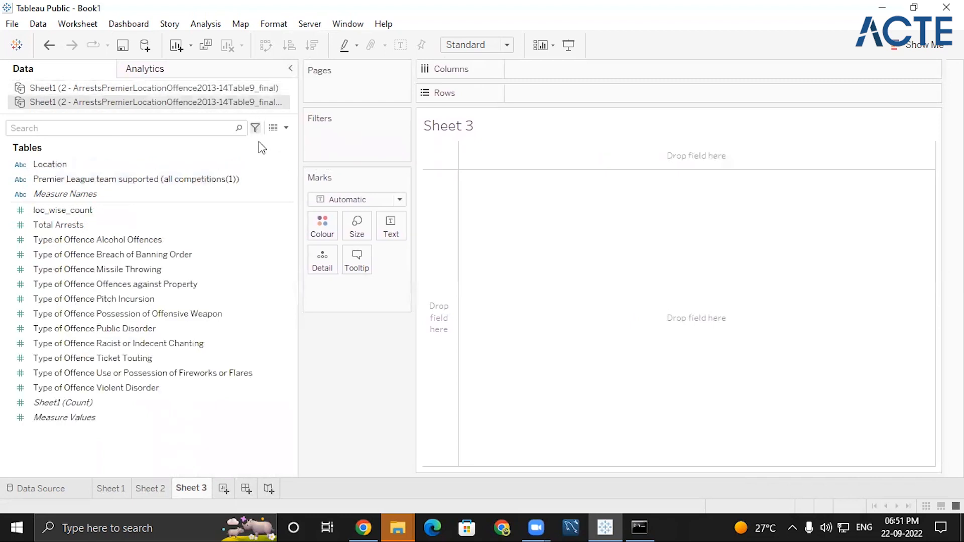
click(212, 91)
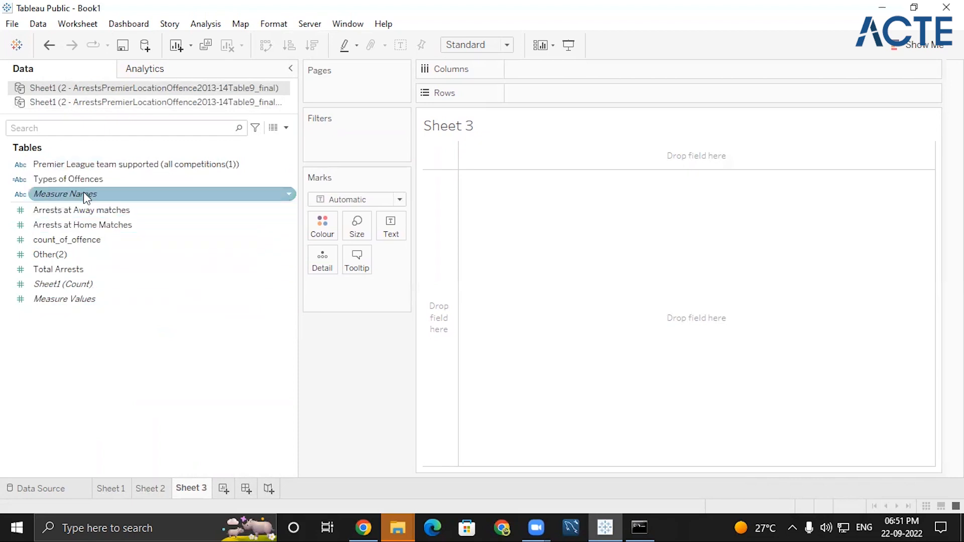
click(169, 104)
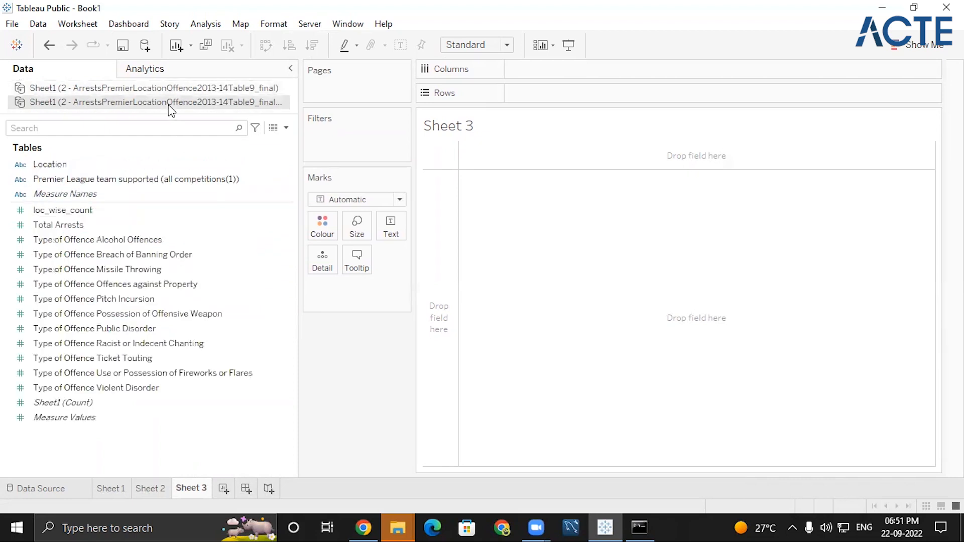
Chart loc_wise_count by Location as columns and show the measure as Percent of Total
double_click(79, 212)
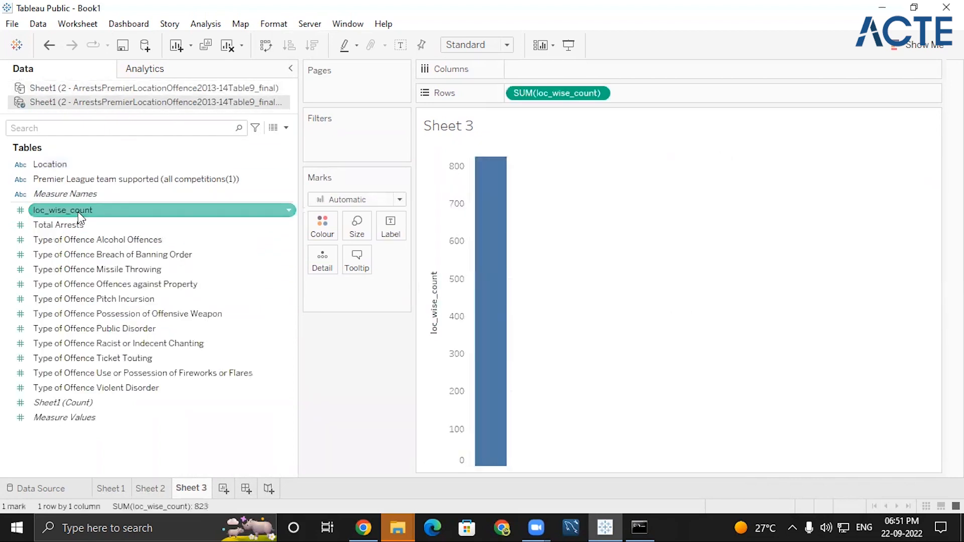
double_click(71, 167)
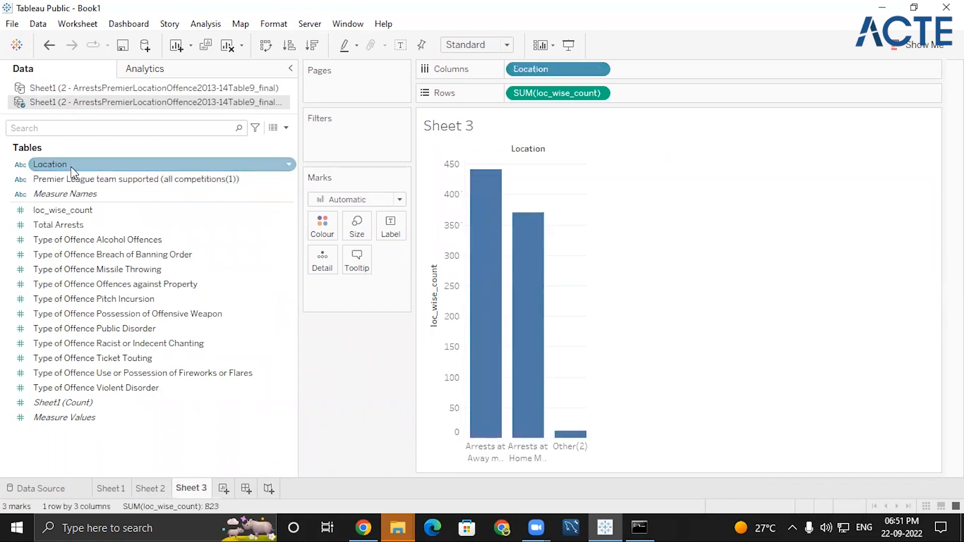
click(598, 95)
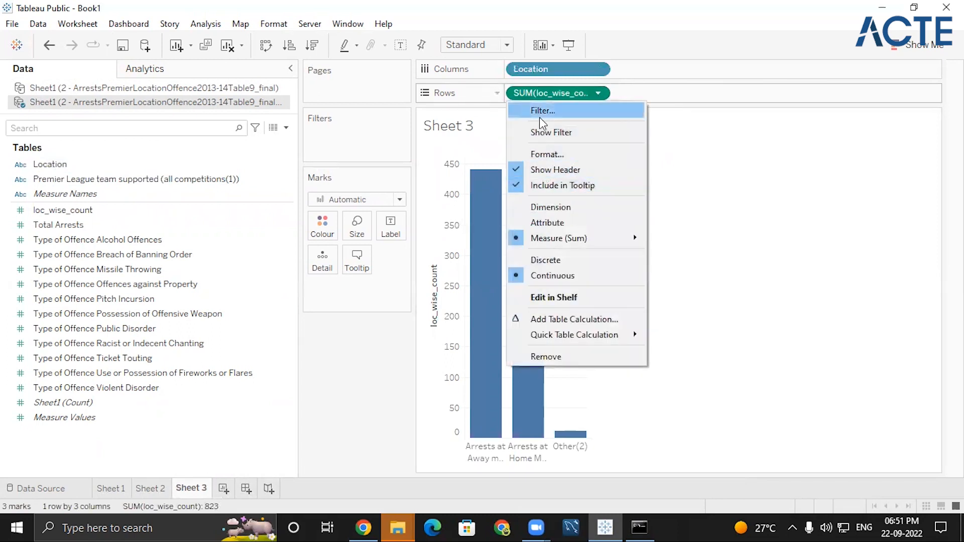
mouse_move(585, 336)
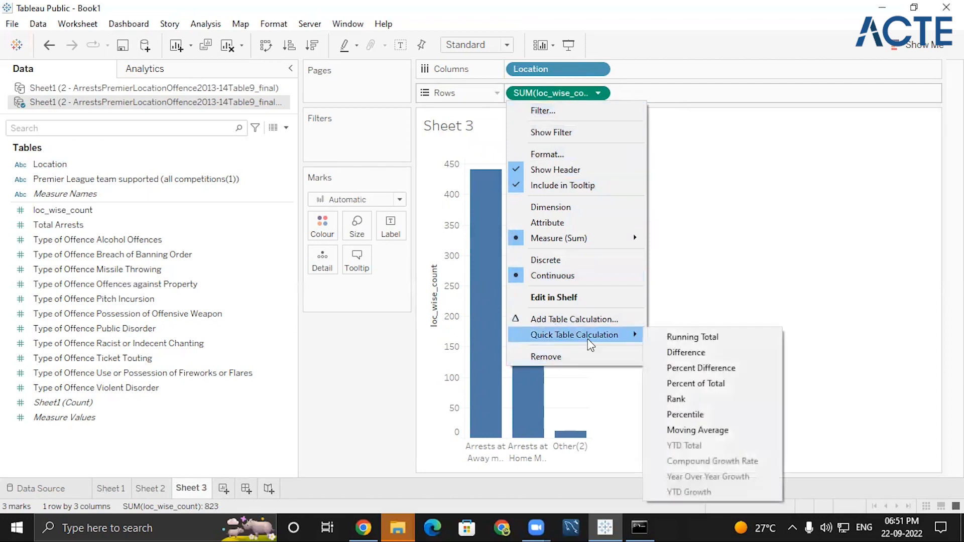
click(693, 383)
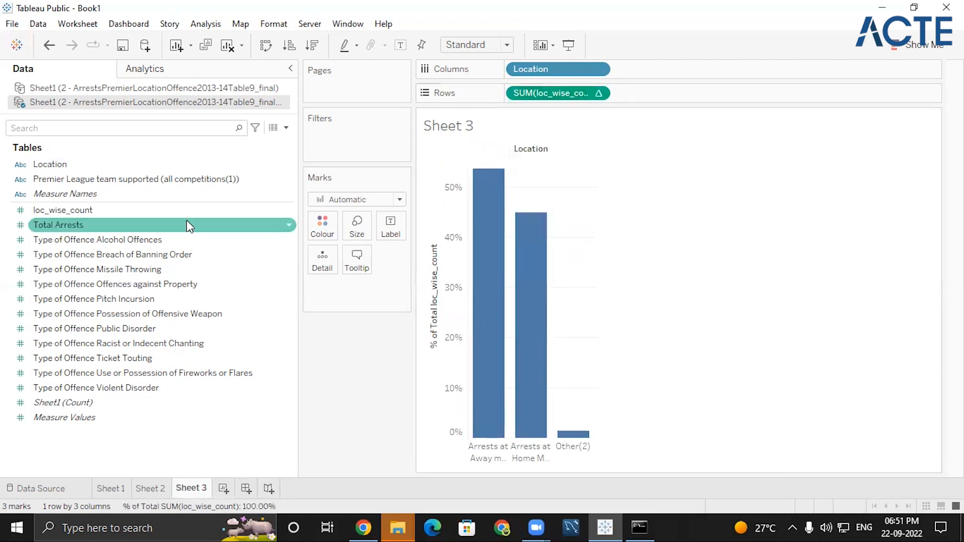
Narrow the data pane, add a Premier League team supported filter including all teams, and show its filter control
drag(105, 179, 181, 80)
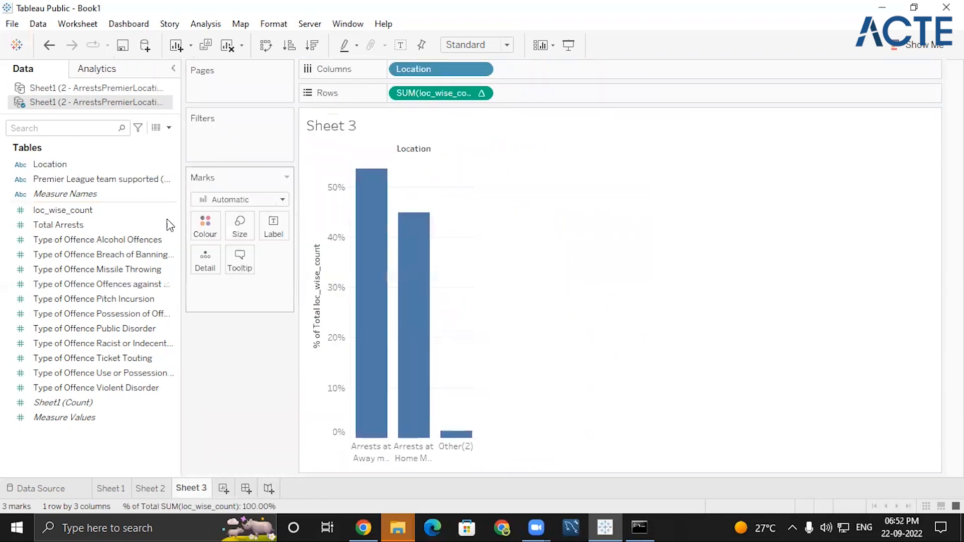
drag(128, 183, 250, 145)
click(354, 308)
click(501, 436)
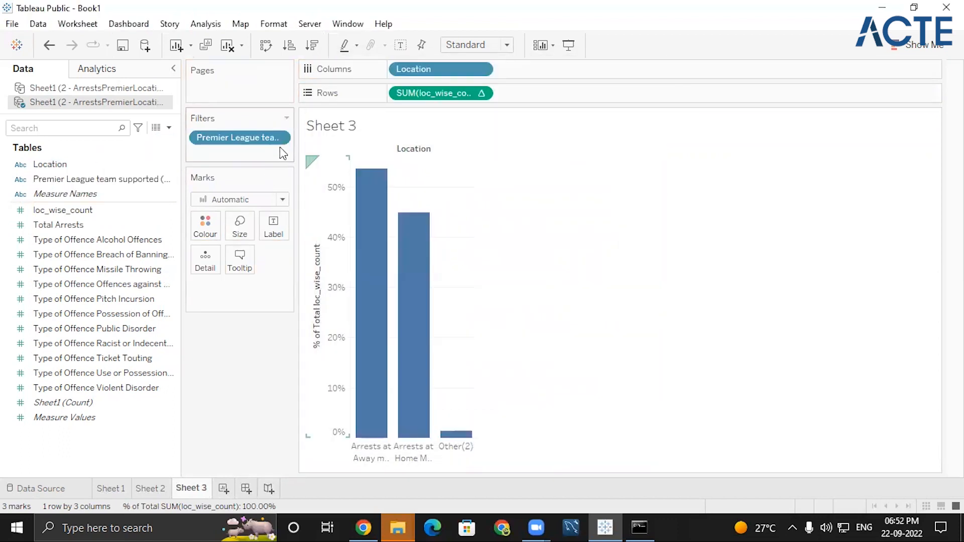
click(278, 139)
click(262, 176)
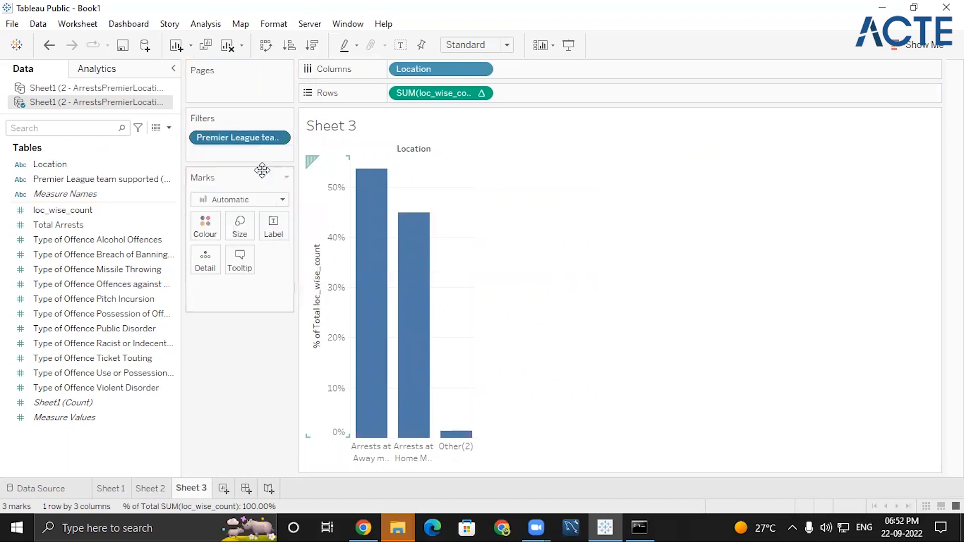
Change the team filter control to Single Value (dropdown) and filter the chart to Aston Villa
click(935, 118)
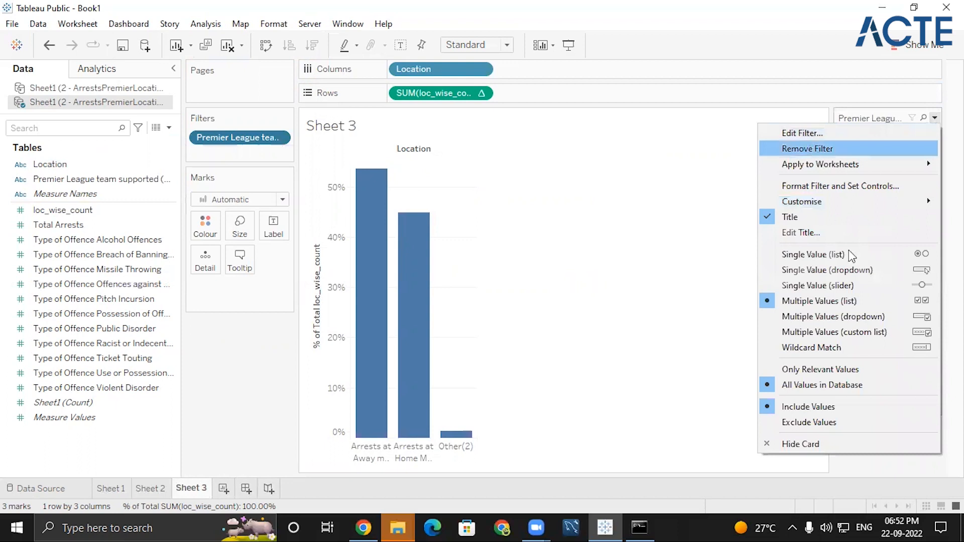
click(852, 271)
click(891, 140)
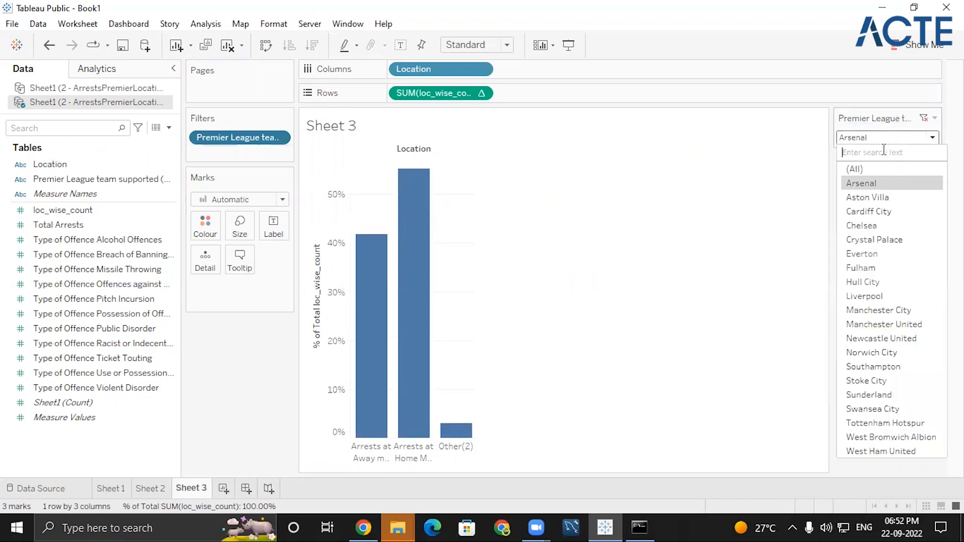
click(876, 197)
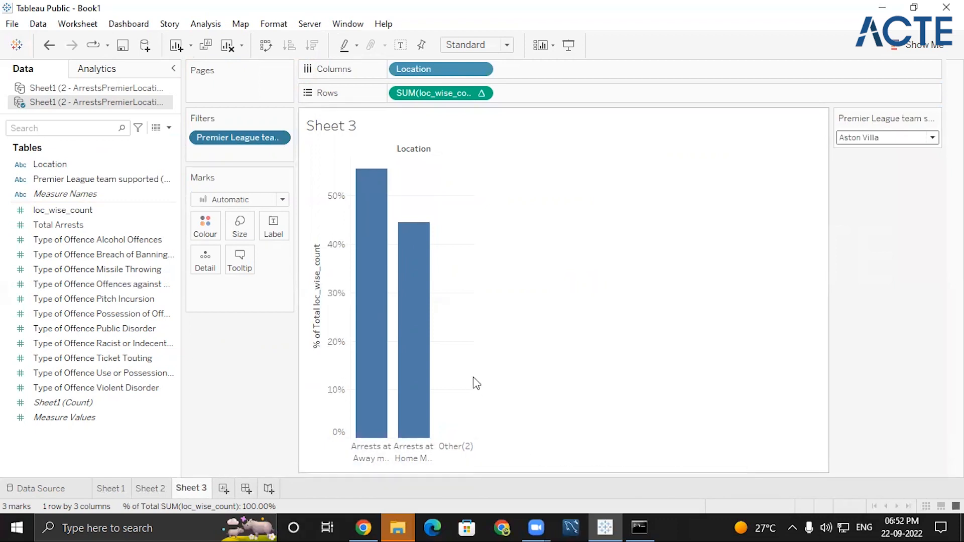
Widen the chart's Location columns so their headers fit, and show the percentage labels on the bars
drag(476, 378, 553, 378)
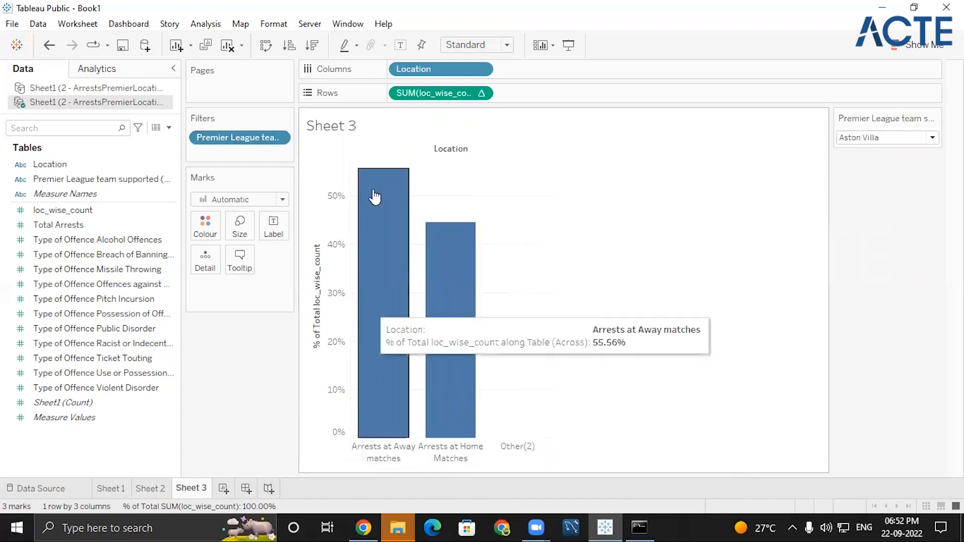
click(402, 46)
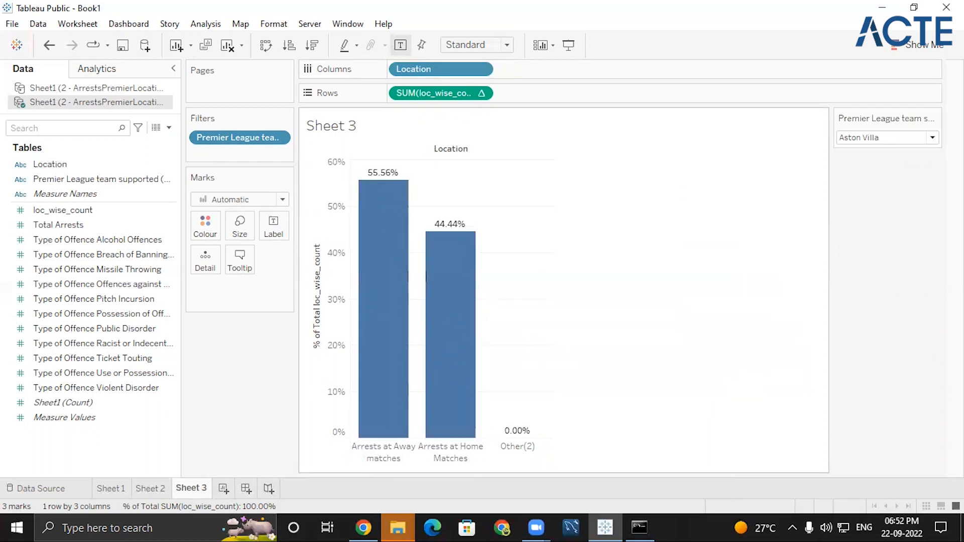
Switch the team filter to Chelsea
click(932, 137)
click(871, 226)
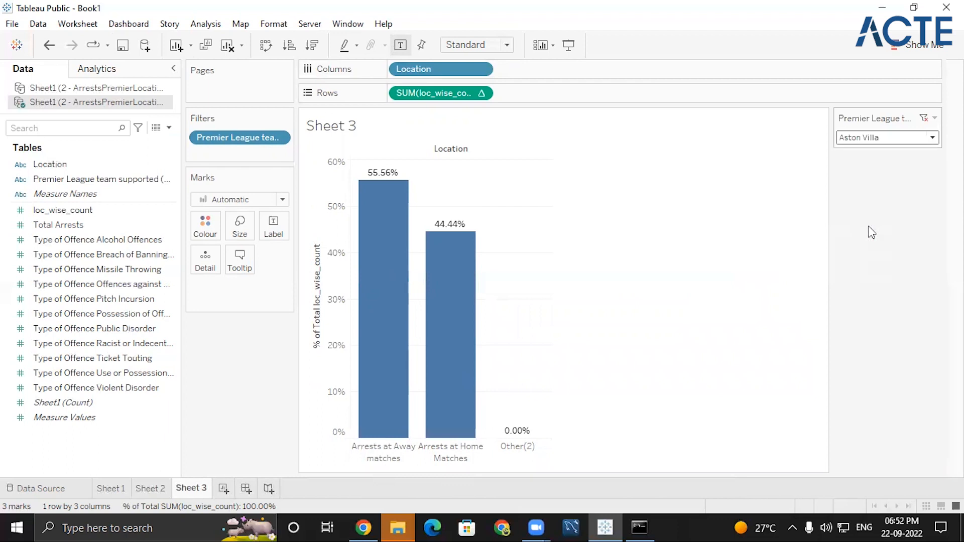